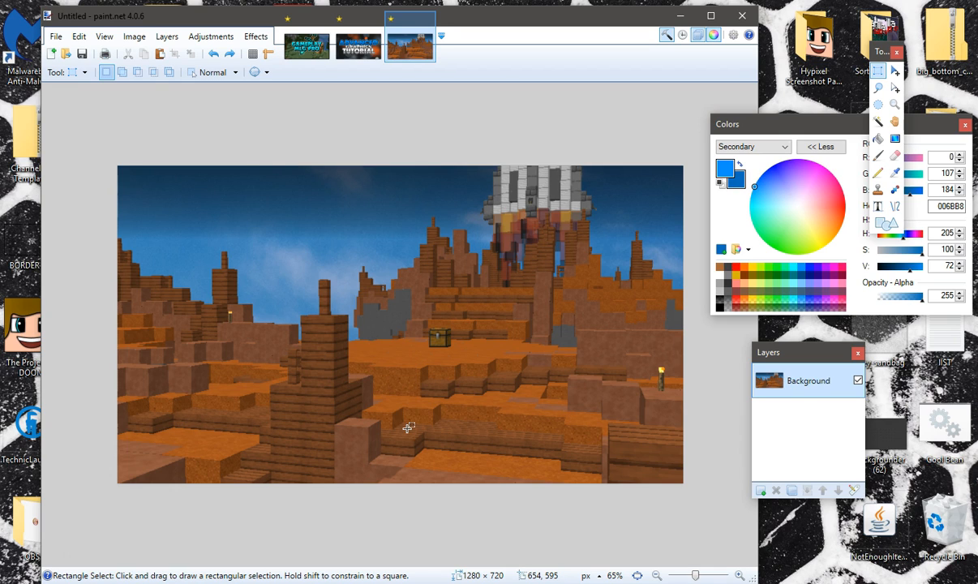
Maximize the window, move the Layers and Colors windows clear of the image, and collapse Colors to its compact view.
{"action": "left_click", "coordinate": [718, 15]}
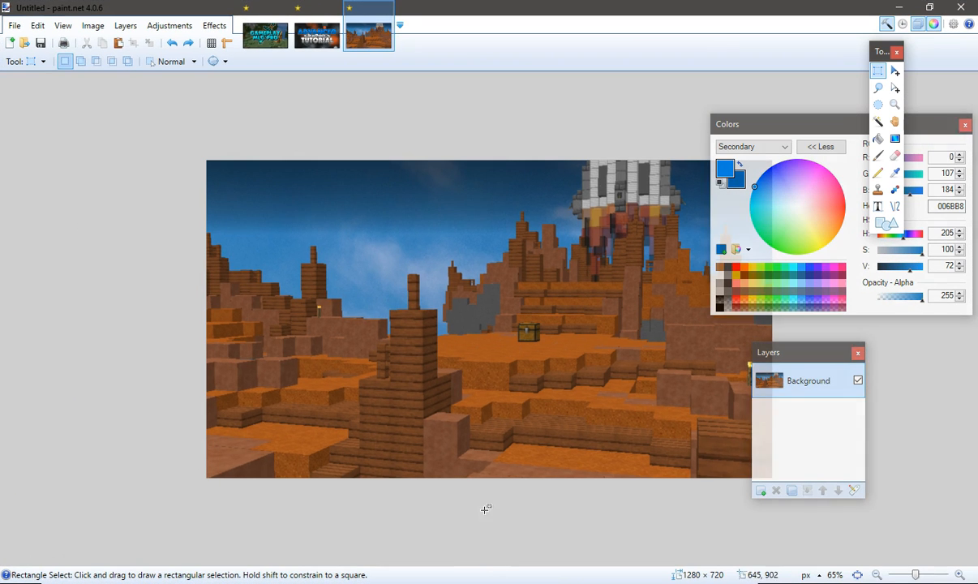
{"action": "left_click_drag", "start_coordinate": [803, 365], "coordinate": [867, 363]}
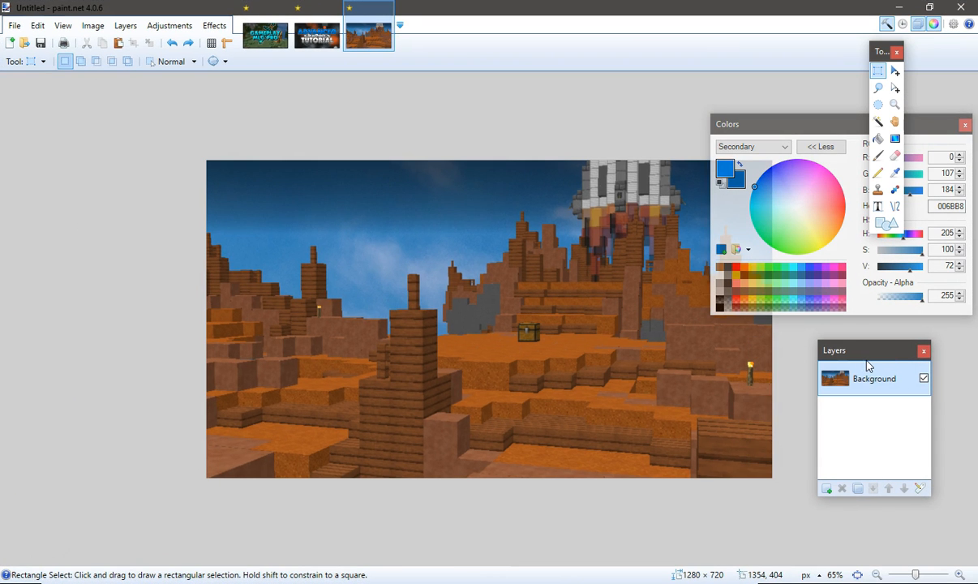
{"action": "left_click_drag", "start_coordinate": [786, 130], "coordinate": [890, 209]}
{"action": "left_click", "coordinate": [888, 83]}
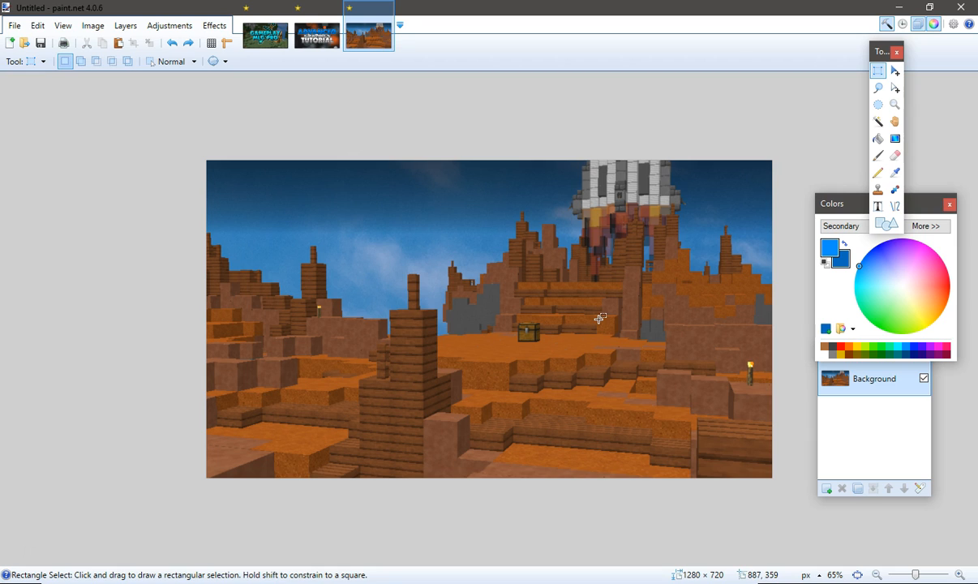
Preview the Ink Sketch effect on the image with Ink Outline 46 and Coloring 90, and cancel it.
{"action": "left_click", "coordinate": [221, 31]}
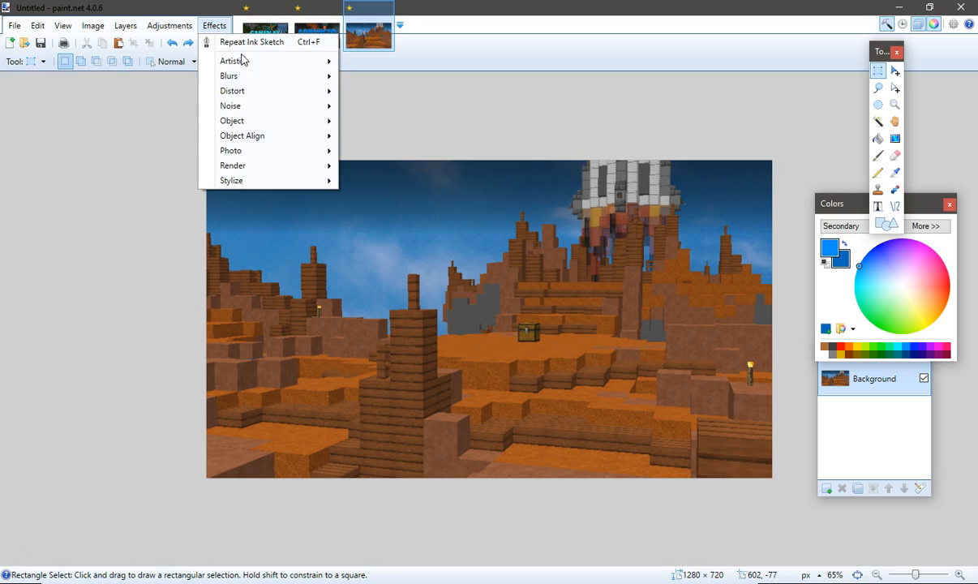
{"action": "mouse_move", "coordinate": [272, 77]}
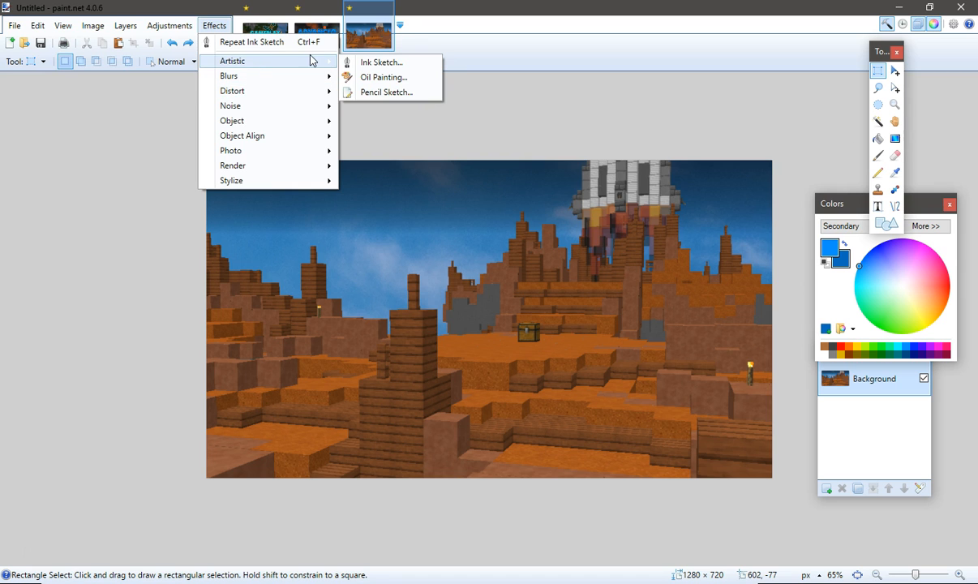
{"action": "left_click", "coordinate": [343, 63]}
{"action": "mouse_move", "coordinate": [475, 242]}
{"action": "left_mouse_down"}
{"action": "mouse_move", "coordinate": [660, 242]}
{"action": "mouse_move", "coordinate": [674, 119]}
{"action": "mouse_move", "coordinate": [684, 157]}
{"action": "mouse_move", "coordinate": [655, 158]}
{"action": "mouse_move", "coordinate": [699, 190]}
{"action": "mouse_move", "coordinate": [735, 191]}
{"action": "mouse_move", "coordinate": [716, 188]}
{"action": "left_mouse_up"}
{"action": "mouse_move", "coordinate": [665, 166]}
{"action": "left_mouse_down"}
{"action": "mouse_move", "coordinate": [649, 161]}
{"action": "mouse_move", "coordinate": [658, 166]}
{"action": "left_mouse_up"}
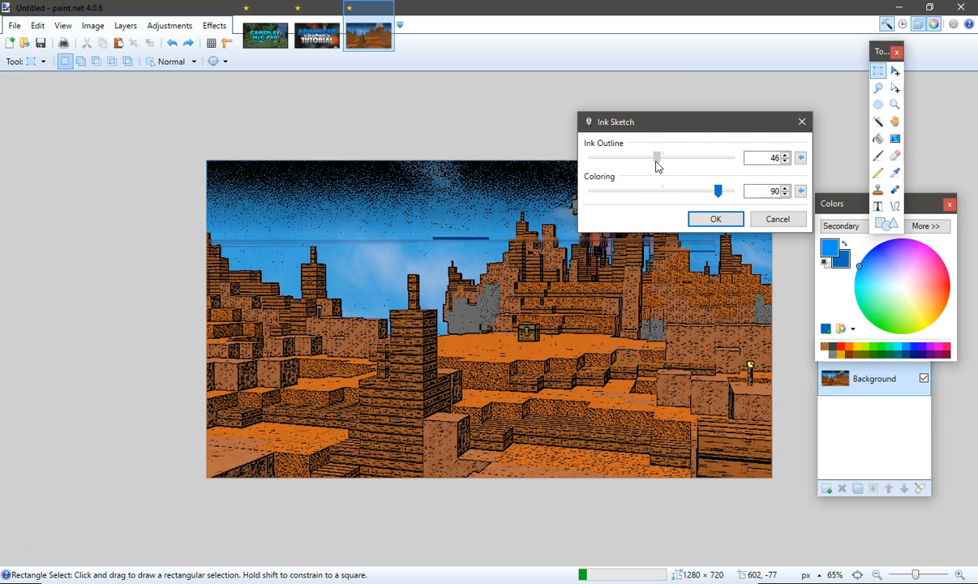
{"action": "mouse_move", "coordinate": [676, 127]}
{"action": "left_mouse_down"}
{"action": "mouse_move", "coordinate": [869, 25]}
{"action": "mouse_move", "coordinate": [798, 68]}
{"action": "left_mouse_up"}
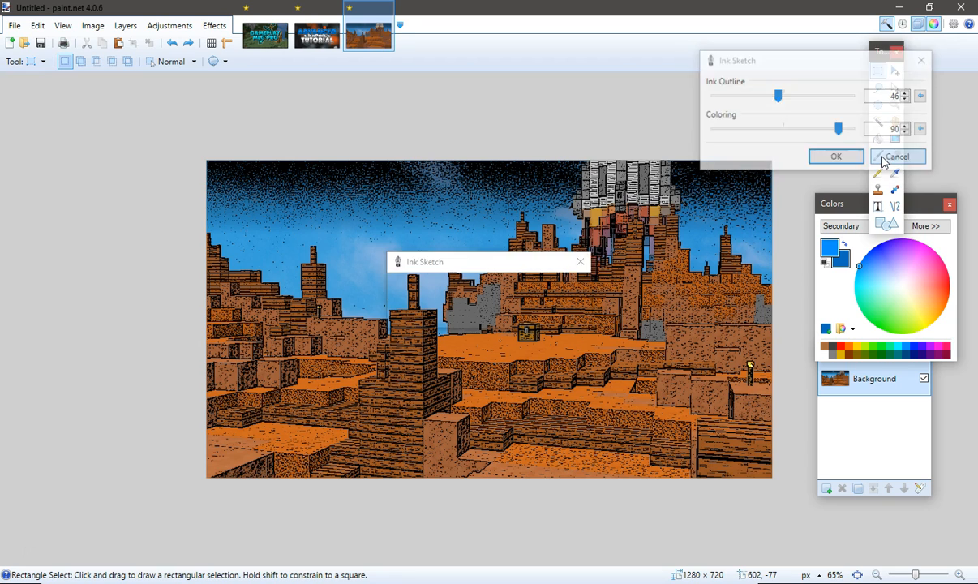
{"action": "left_click", "coordinate": [884, 159]}
Preview the Oil Painting effect with brush size 8 and coarseness 164, and cancel it.
{"action": "left_click", "coordinate": [216, 29]}
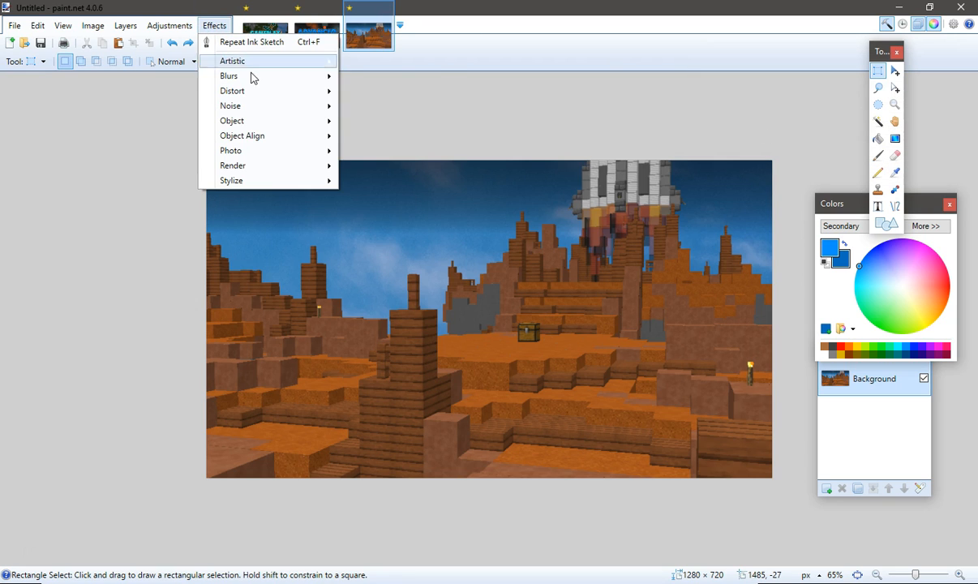
{"action": "mouse_move", "coordinate": [244, 64]}
{"action": "left_click", "coordinate": [384, 77]}
{"action": "mouse_move", "coordinate": [486, 237]}
{"action": "left_mouse_down"}
{"action": "mouse_move", "coordinate": [575, 232]}
{"action": "mouse_move", "coordinate": [680, 186]}
{"action": "left_mouse_up"}
{"action": "left_click_drag", "start_coordinate": [620, 224], "coordinate": [671, 214]}
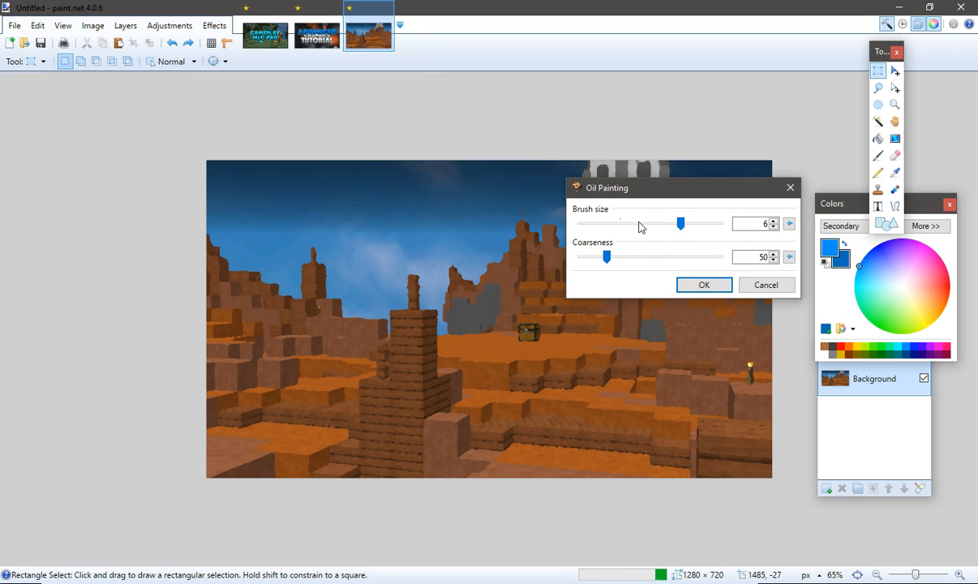
{"action": "left_click_drag", "start_coordinate": [607, 257], "coordinate": [602, 258]}
{"action": "left_click_drag", "start_coordinate": [703, 227], "coordinate": [787, 89]}
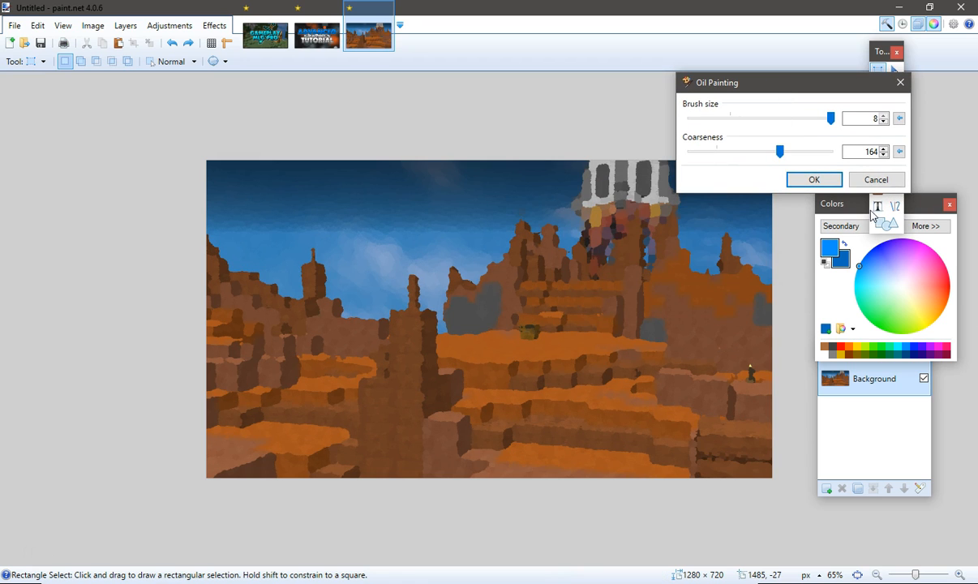
{"action": "left_click", "coordinate": [873, 181]}
Preview the Pencil Sketch effect with pencil tip size 16 and range 3, and cancel it.
{"action": "left_click", "coordinate": [215, 25]}
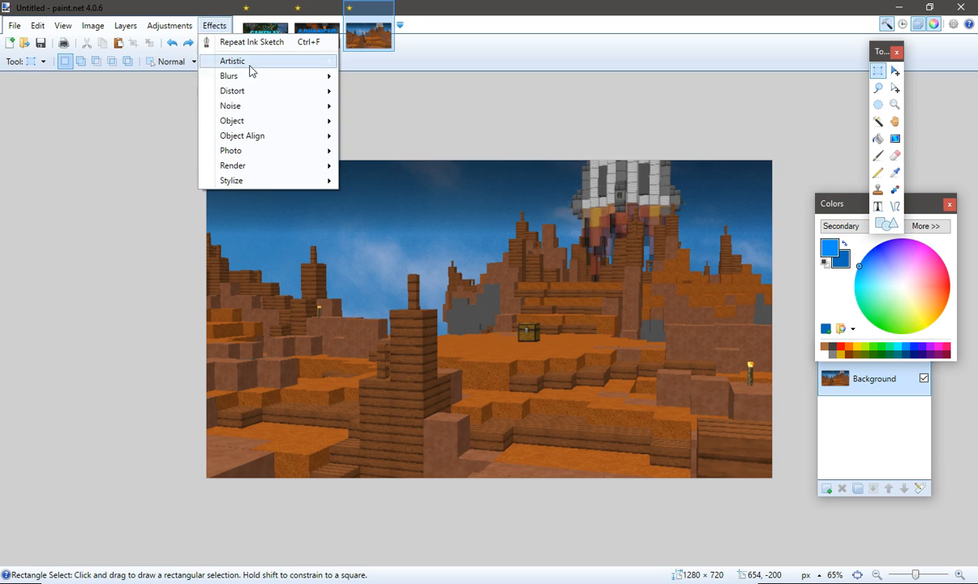
{"action": "mouse_move", "coordinate": [261, 76]}
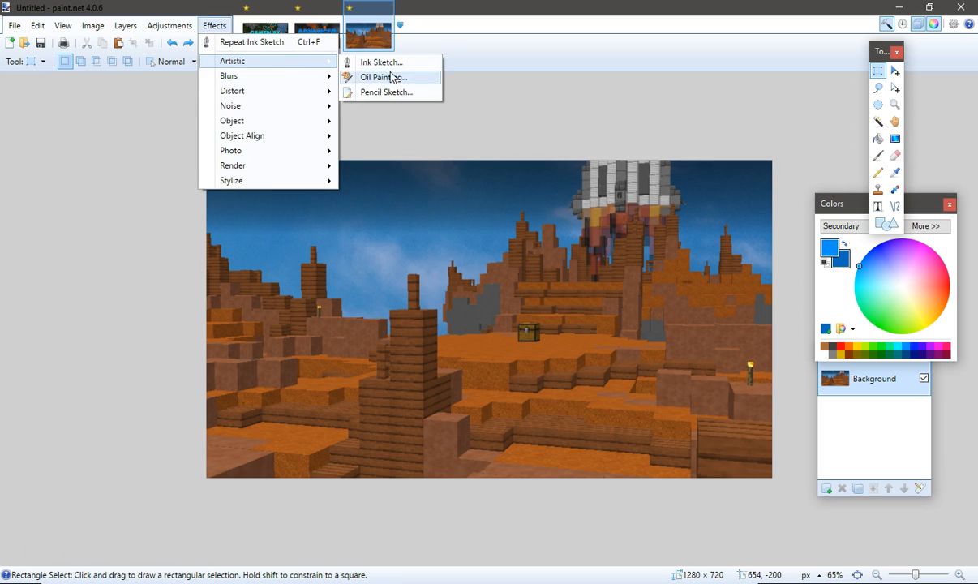
{"action": "left_click", "coordinate": [385, 91]}
{"action": "mouse_move", "coordinate": [580, 237]}
{"action": "left_mouse_down"}
{"action": "mouse_move", "coordinate": [657, 219]}
{"action": "mouse_move", "coordinate": [858, 58]}
{"action": "left_mouse_up"}
{"action": "mouse_move", "coordinate": [678, 99]}
{"action": "left_mouse_down"}
{"action": "mouse_move", "coordinate": [752, 101]}
{"action": "mouse_move", "coordinate": [756, 132]}
{"action": "mouse_move", "coordinate": [776, 130]}
{"action": "left_mouse_up"}
{"action": "mouse_move", "coordinate": [751, 95]}
{"action": "left_mouse_down"}
{"action": "mouse_move", "coordinate": [773, 98]}
{"action": "mouse_move", "coordinate": [743, 132]}
{"action": "left_mouse_up"}
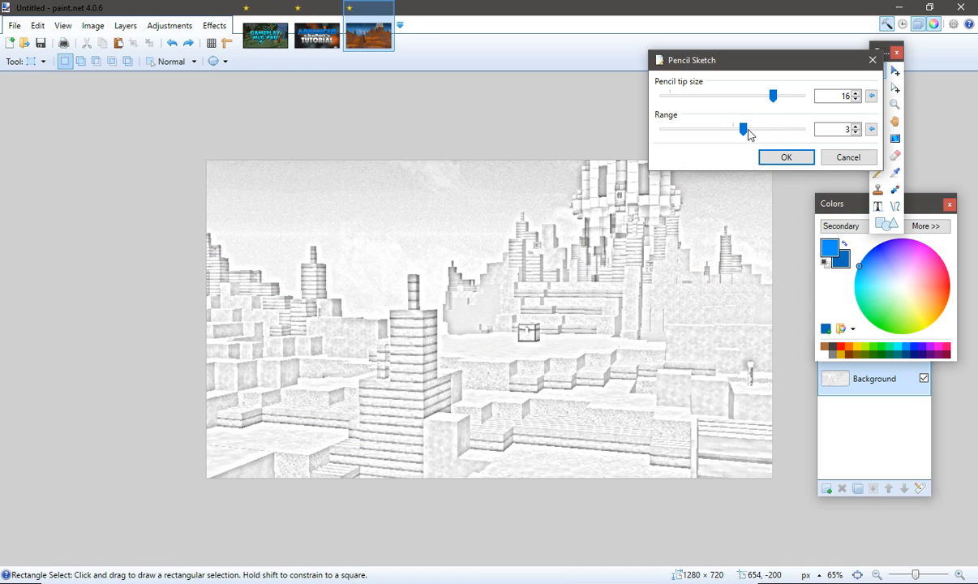
{"action": "left_click", "coordinate": [839, 160]}
Preview the Fragment blur with various settings up to a fragment count of 43 and distance 24, and cancel it.
{"action": "left_click", "coordinate": [214, 25]}
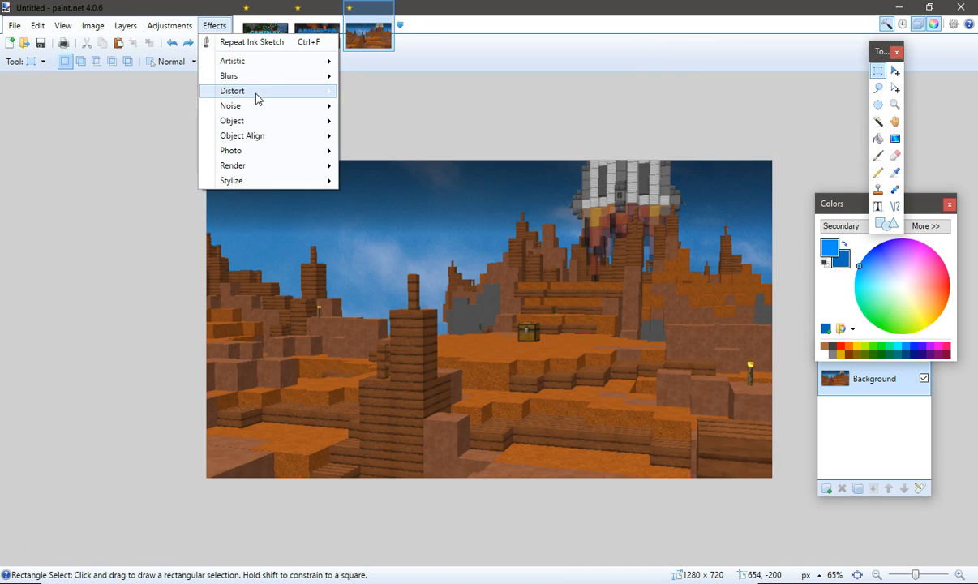
{"action": "mouse_move", "coordinate": [260, 84]}
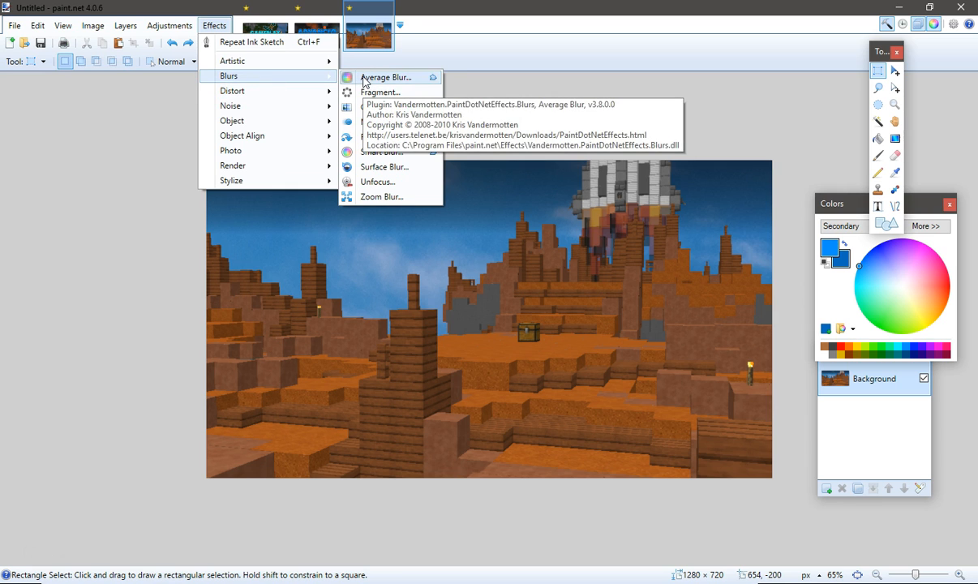
{"action": "left_click", "coordinate": [381, 92]}
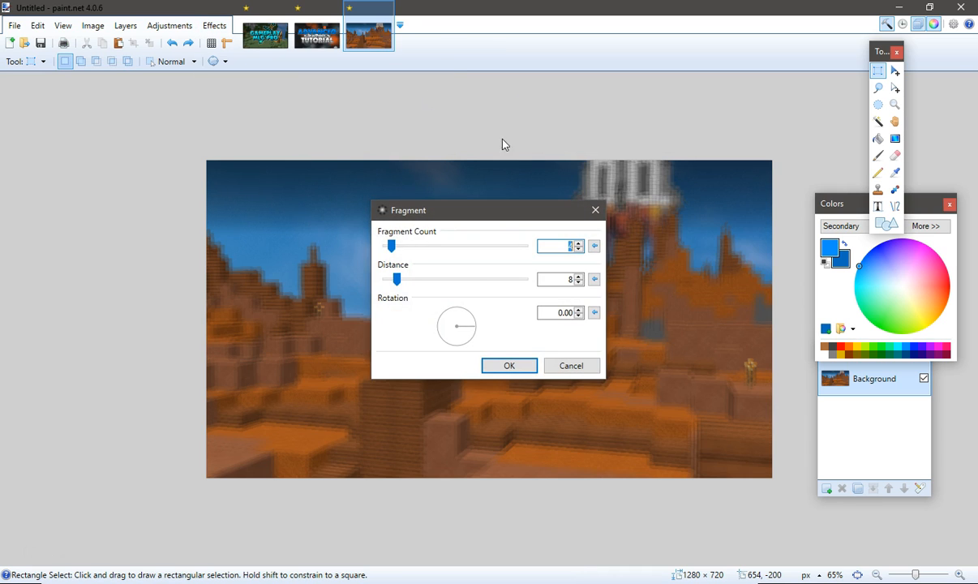
{"action": "left_click_drag", "start_coordinate": [482, 208], "coordinate": [736, 95]}
{"action": "left_click_drag", "start_coordinate": [667, 162], "coordinate": [657, 167]}
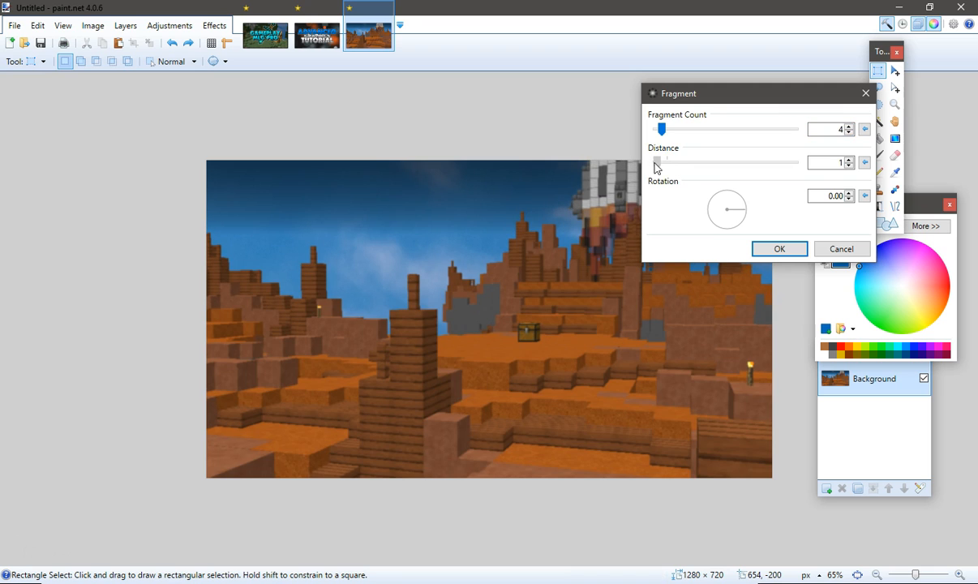
{"action": "mouse_move", "coordinate": [666, 131]}
{"action": "left_mouse_down"}
{"action": "mouse_move", "coordinate": [677, 132]}
{"action": "mouse_move", "coordinate": [655, 129]}
{"action": "mouse_move", "coordinate": [673, 168]}
{"action": "mouse_move", "coordinate": [662, 168]}
{"action": "mouse_move", "coordinate": [780, 164]}
{"action": "mouse_move", "coordinate": [726, 162]}
{"action": "mouse_move", "coordinate": [660, 129]}
{"action": "mouse_move", "coordinate": [694, 128]}
{"action": "mouse_move", "coordinate": [658, 136]}
{"action": "left_mouse_up"}
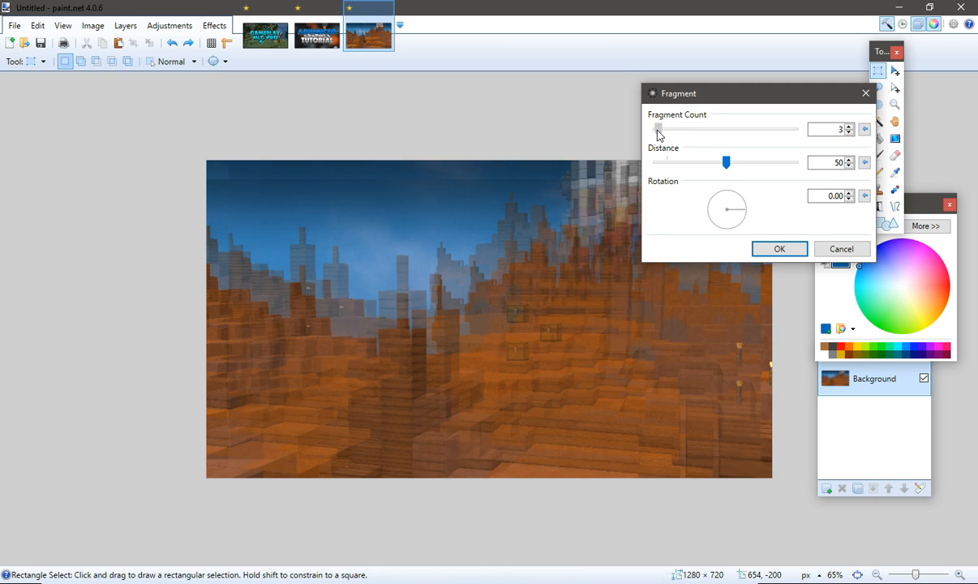
{"action": "left_click_drag", "start_coordinate": [726, 162], "coordinate": [689, 163]}
{"action": "left_click", "coordinate": [684, 133]}
{"action": "left_click_drag", "start_coordinate": [749, 135], "coordinate": [775, 137]}
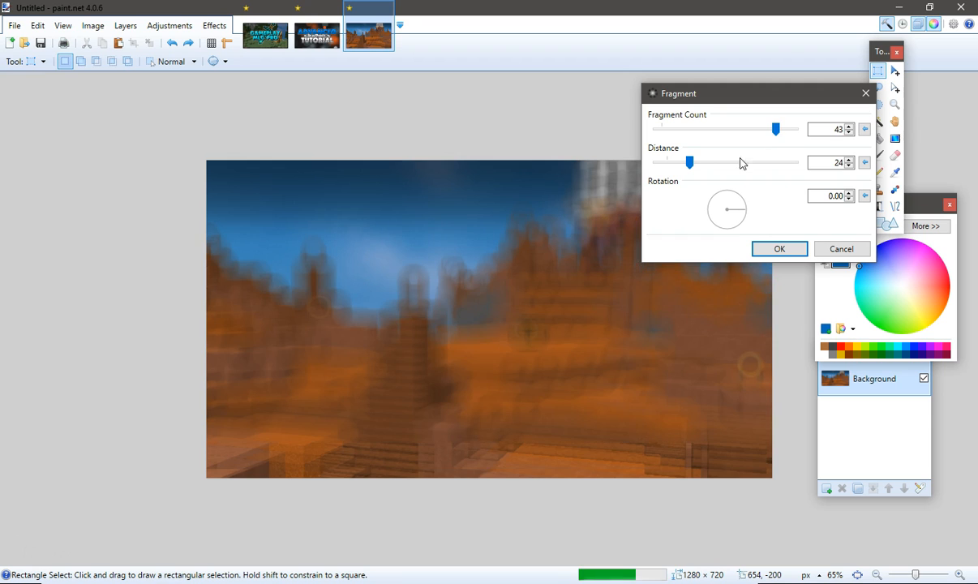
{"action": "left_click", "coordinate": [836, 248]}
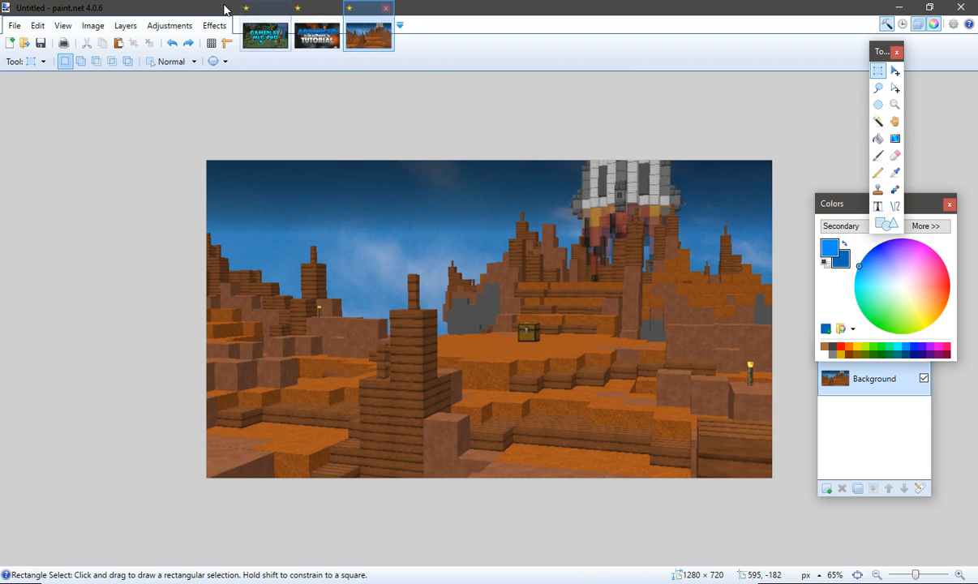
Preview the Gaussian Blur effect on the image with an adjusted radius, and cancel it.
{"action": "left_click", "coordinate": [216, 27]}
{"action": "mouse_move", "coordinate": [271, 76]}
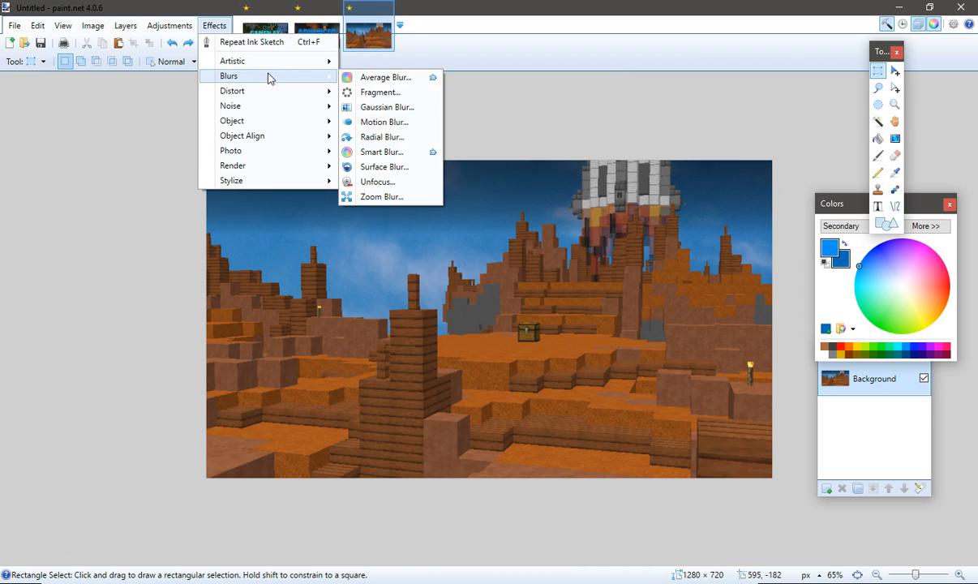
{"action": "left_click", "coordinate": [389, 112]}
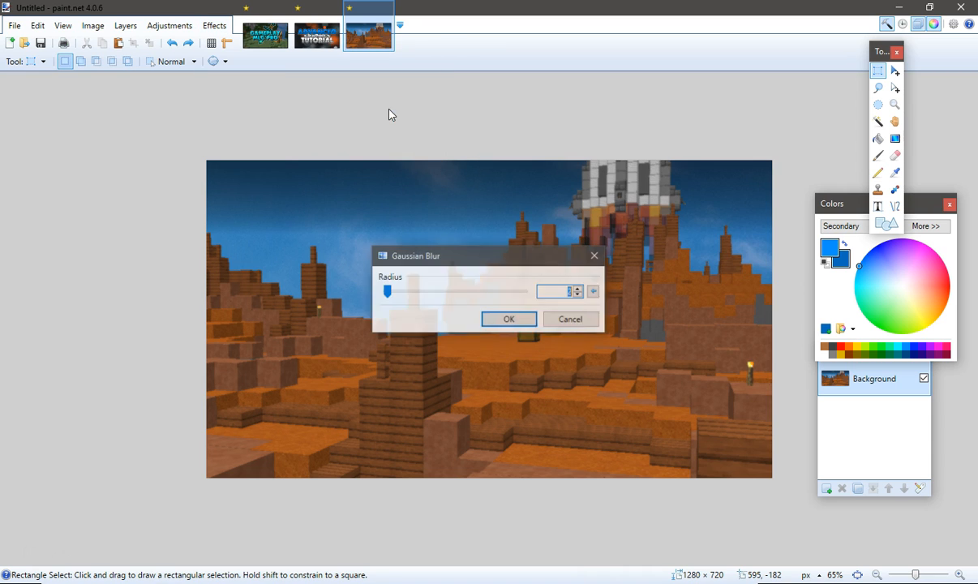
{"action": "left_click_drag", "start_coordinate": [468, 259], "coordinate": [624, 168]}
{"action": "left_click_drag", "start_coordinate": [542, 202], "coordinate": [547, 201]}
{"action": "left_click", "coordinate": [726, 230]}
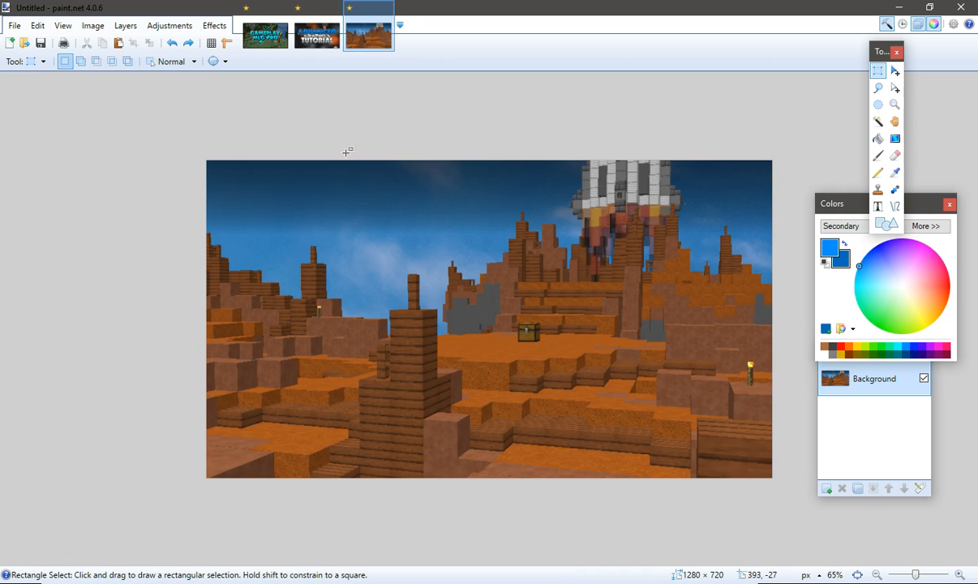
Apply a centered Motion Blur with angle 137.12 and distance 56 to the image, and undo it.
{"action": "left_click", "coordinate": [207, 28]}
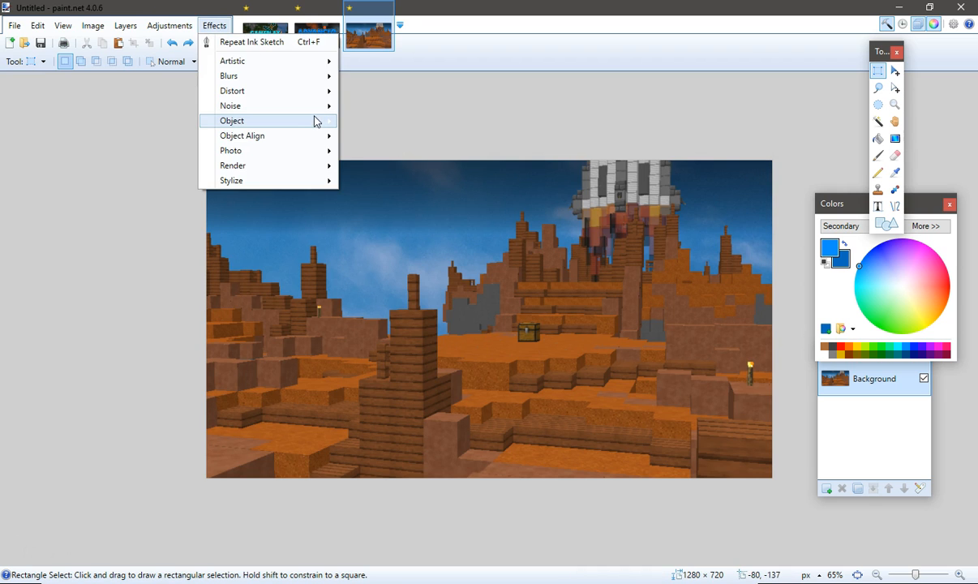
{"action": "mouse_move", "coordinate": [330, 121]}
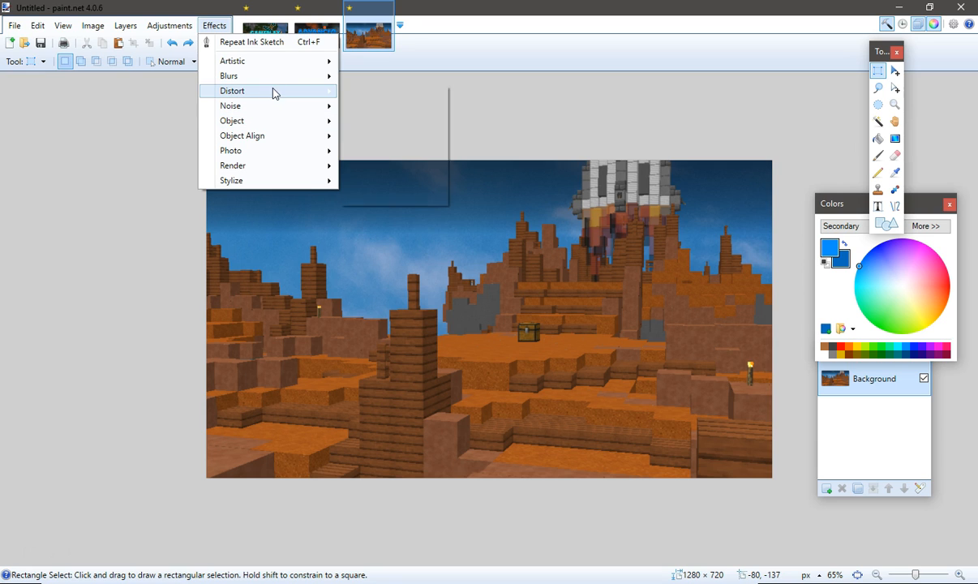
{"action": "mouse_move", "coordinate": [264, 76]}
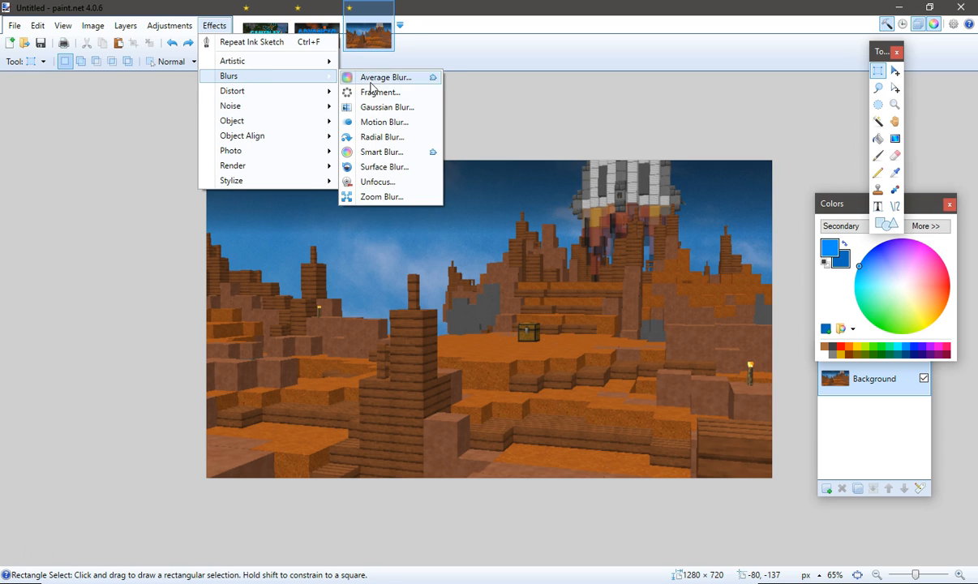
{"action": "left_click", "coordinate": [379, 126]}
{"action": "left_click_drag", "start_coordinate": [524, 233], "coordinate": [812, 158]}
{"action": "mouse_move", "coordinate": [734, 199]}
{"action": "left_mouse_down"}
{"action": "mouse_move", "coordinate": [738, 221]}
{"action": "mouse_move", "coordinate": [750, 193]}
{"action": "left_mouse_up"}
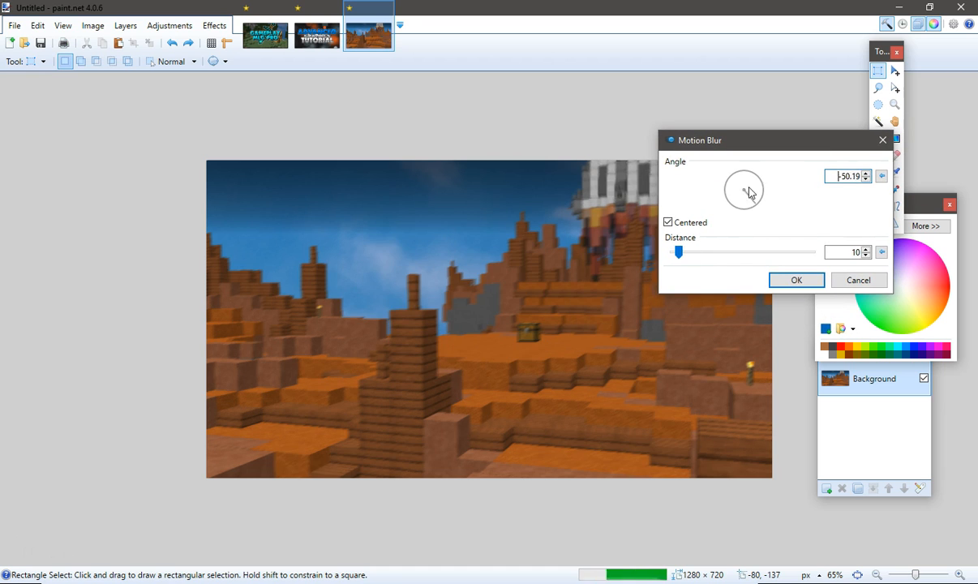
{"action": "left_click_drag", "start_coordinate": [711, 256], "coordinate": [712, 256]}
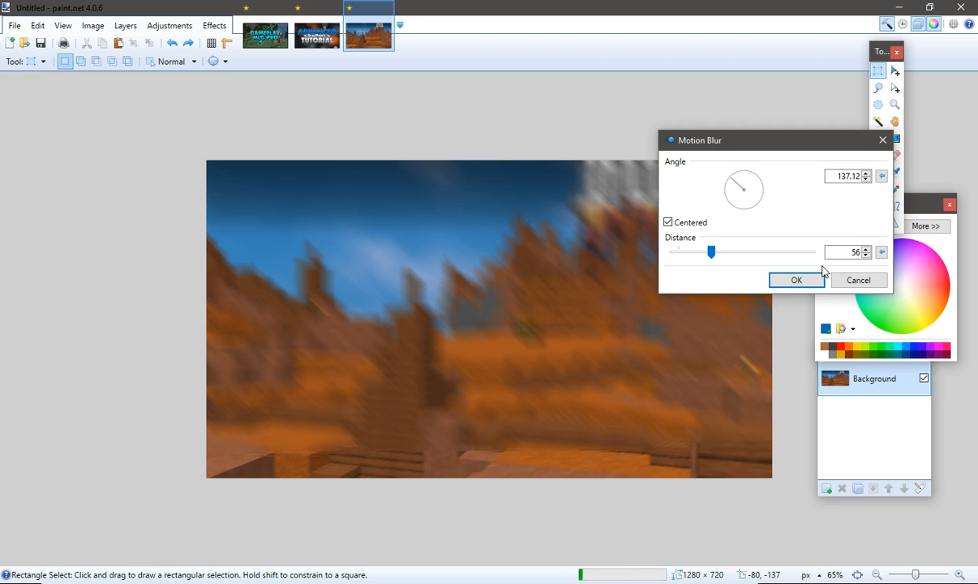
{"action": "left_click", "coordinate": [797, 281]}
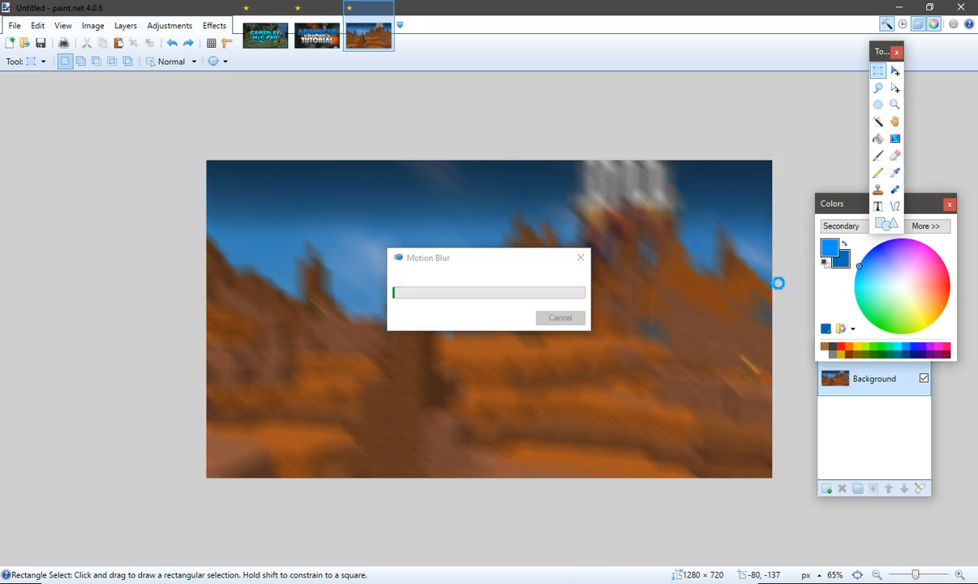
{"action": "key", "text": "ctrl+z"}
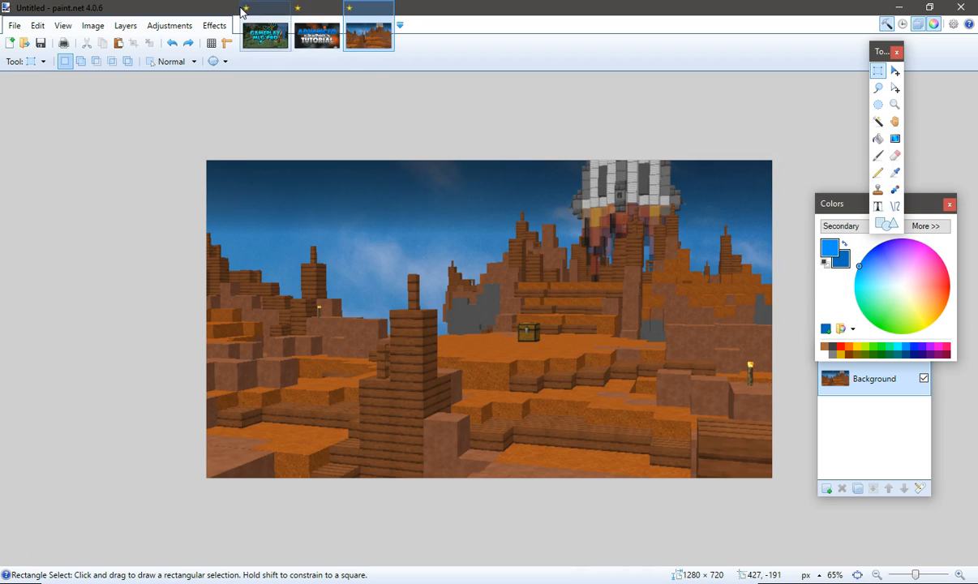
Apply a Radial Blur with angle 2 and center 0.55, -0.84 to the image, and undo it.
{"action": "left_click", "coordinate": [215, 25]}
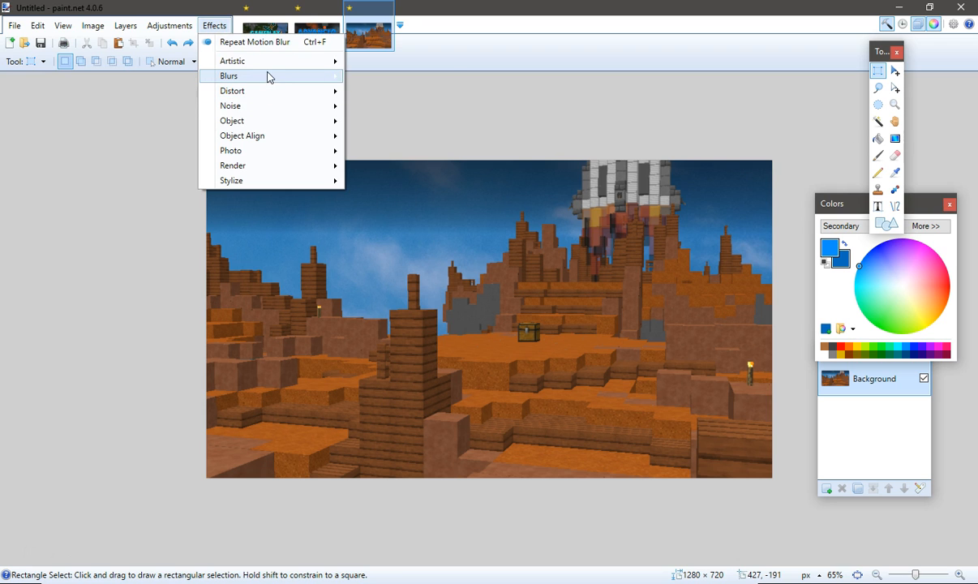
{"action": "mouse_move", "coordinate": [266, 77]}
{"action": "left_click", "coordinate": [415, 142]}
{"action": "left_click_drag", "start_coordinate": [437, 171], "coordinate": [791, 132]}
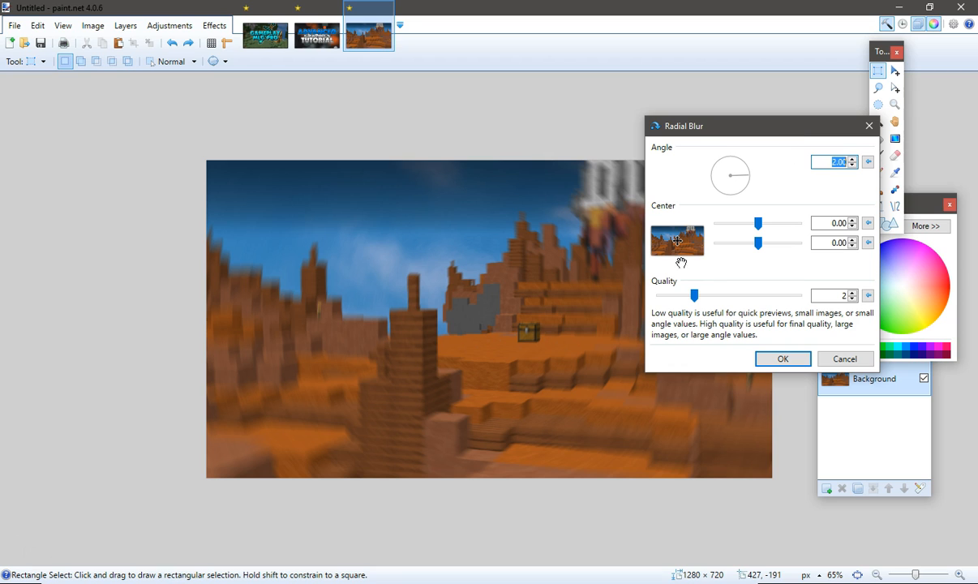
{"action": "left_click_drag", "start_coordinate": [775, 227], "coordinate": [737, 256]}
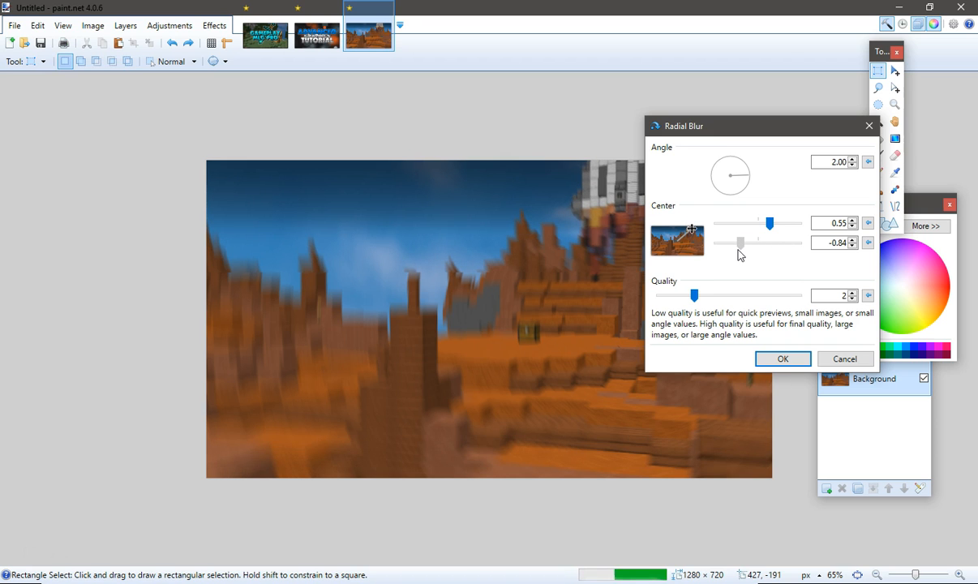
{"action": "left_click_drag", "start_coordinate": [703, 129], "coordinate": [720, 201]}
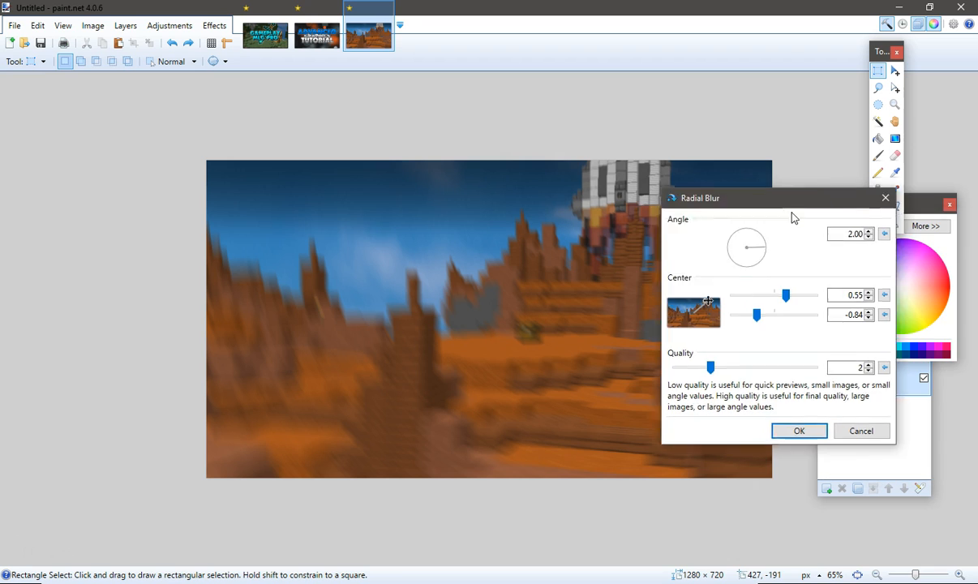
{"action": "left_click_drag", "start_coordinate": [739, 240], "coordinate": [874, 232]}
{"action": "type", "text": "12"}
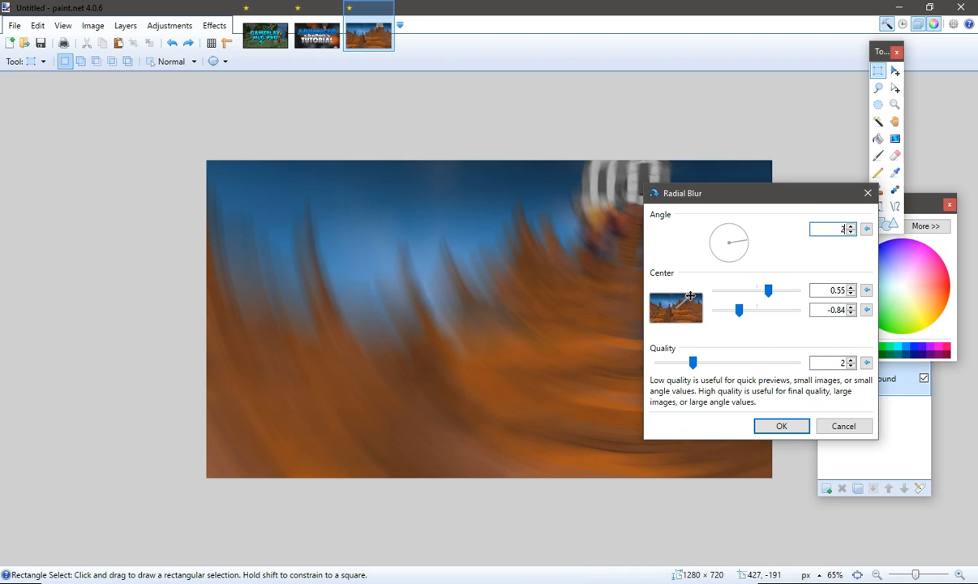
{"action": "key", "text": "Return"}
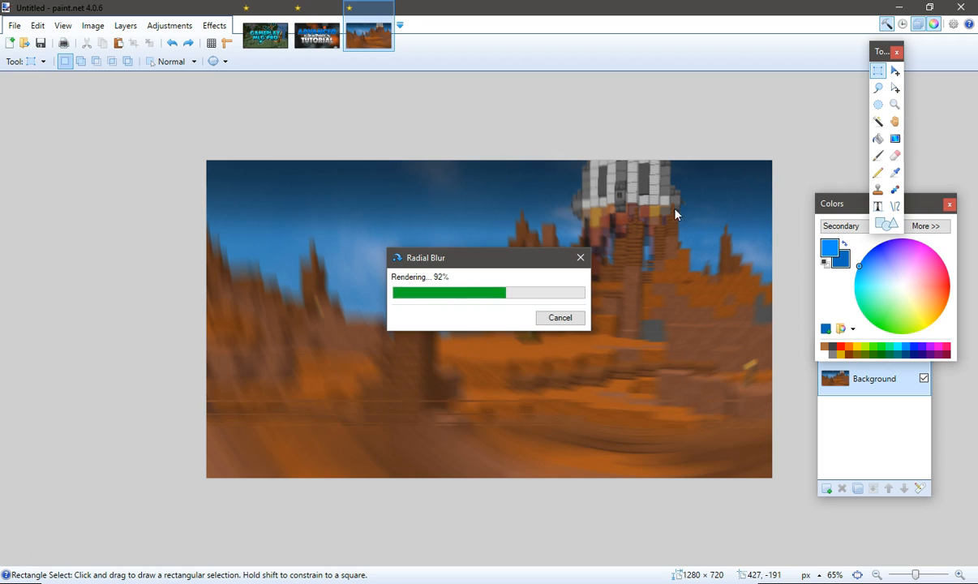
{"action": "key", "text": "ctrl+z"}
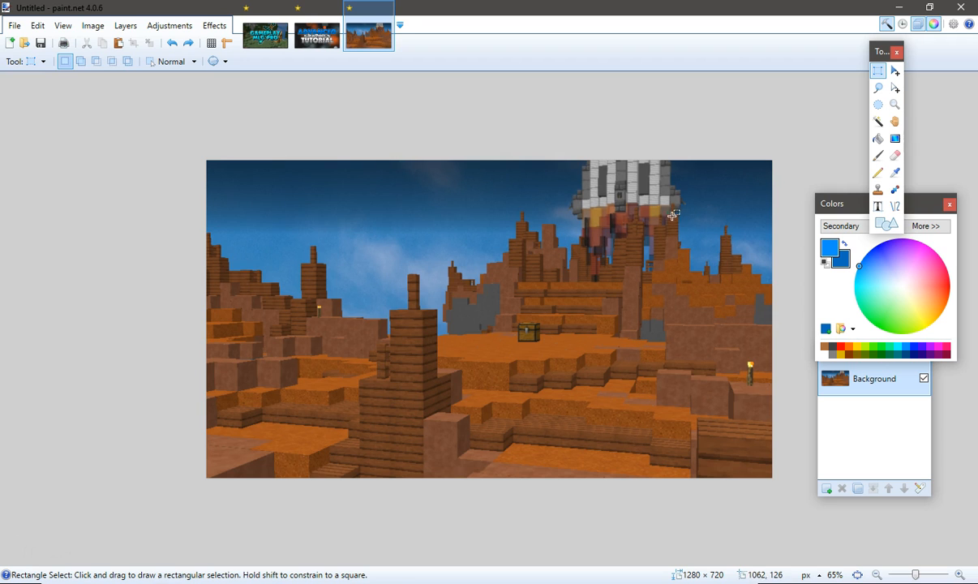
Preview the Smart Blur effect with radius 6 and an adjusted strength, and cancel it.
{"action": "left_click", "coordinate": [221, 27]}
{"action": "mouse_move", "coordinate": [255, 78]}
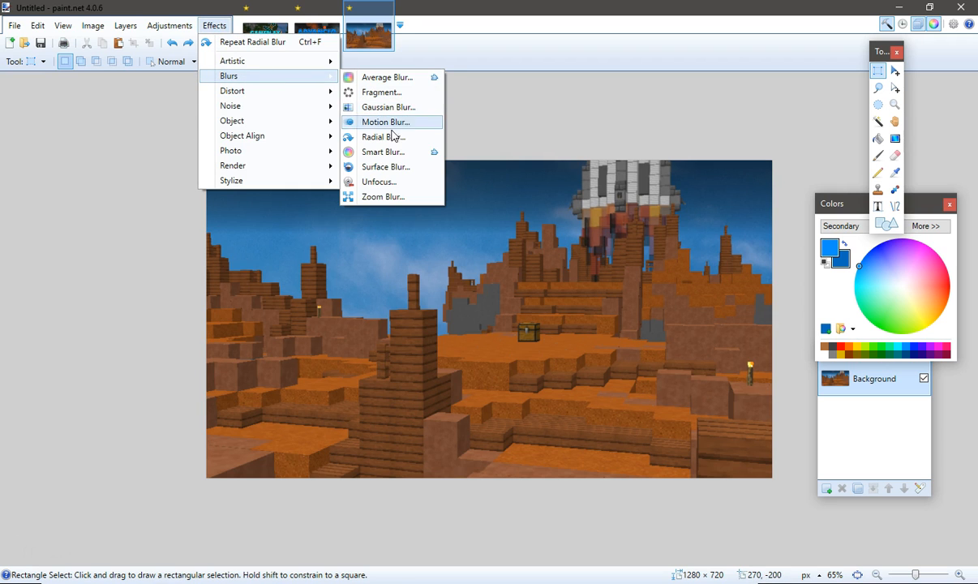
{"action": "left_click", "coordinate": [391, 153]}
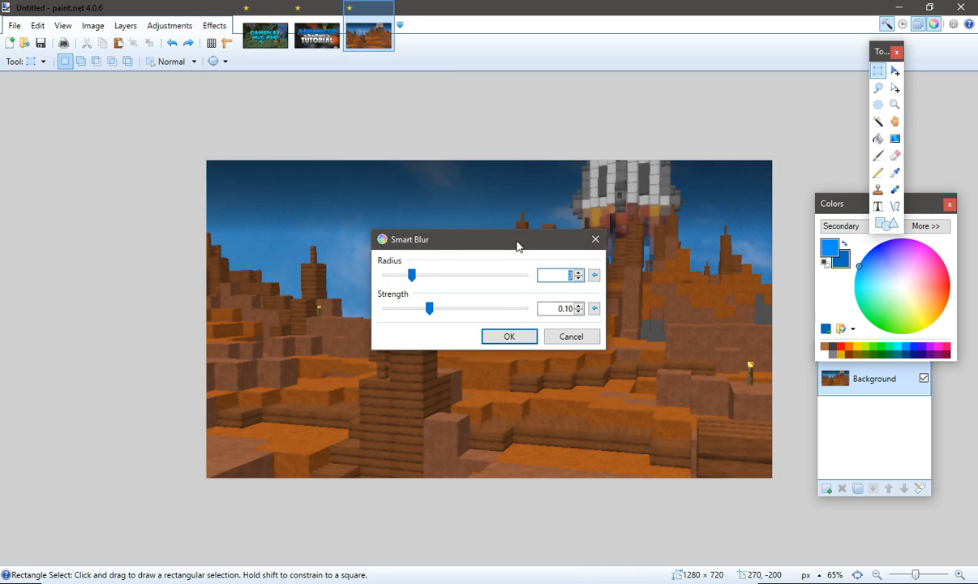
{"action": "left_click_drag", "start_coordinate": [518, 246], "coordinate": [804, 208]}
{"action": "left_click_drag", "start_coordinate": [695, 242], "coordinate": [783, 271]}
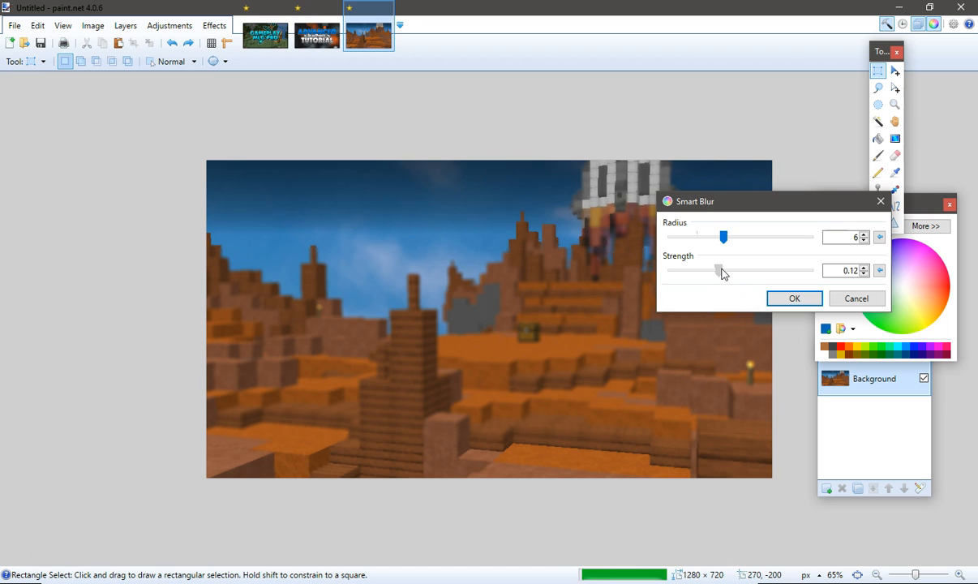
{"action": "left_click", "coordinate": [856, 298]}
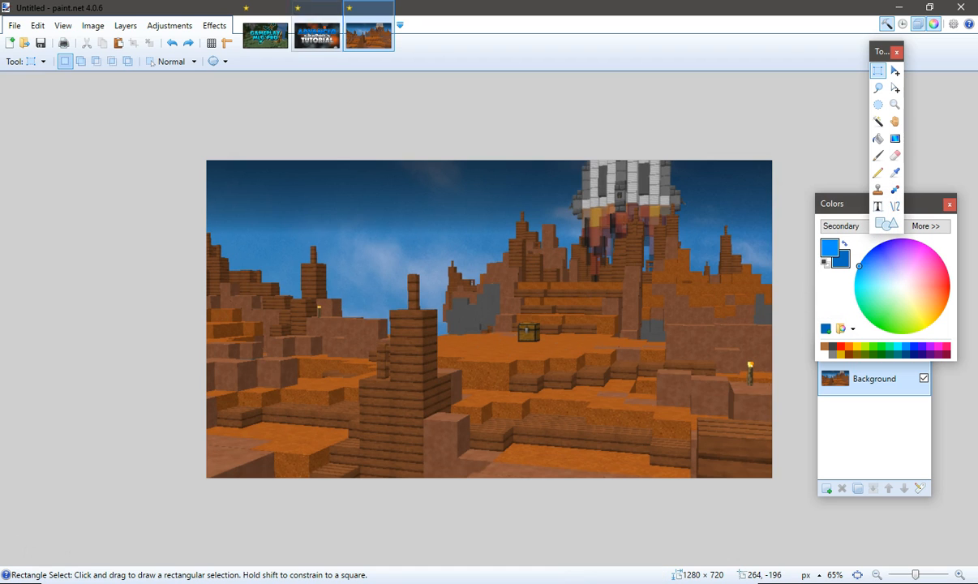
Preview the Surface Blur effect with radius and threshold both at 100, and cancel it.
{"action": "left_click", "coordinate": [214, 25]}
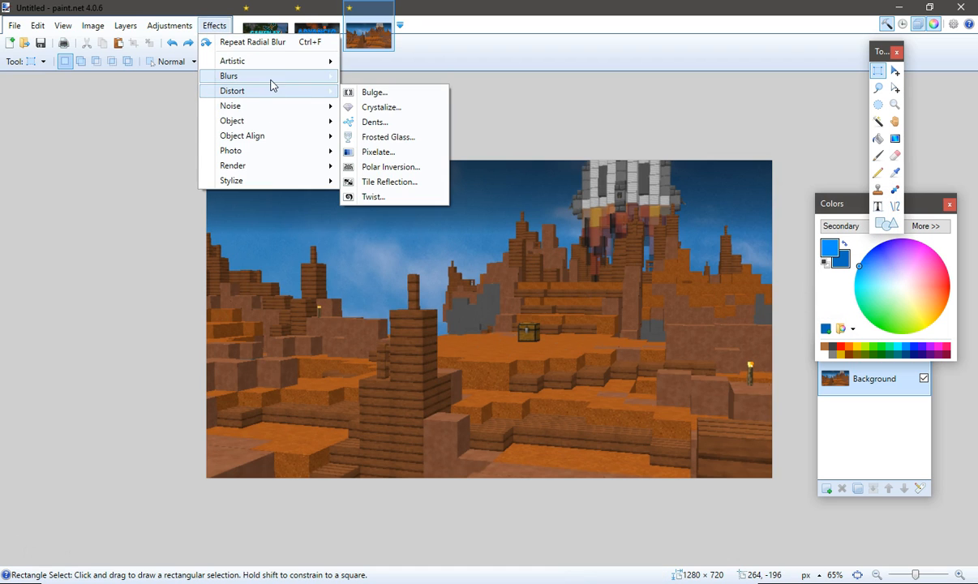
{"action": "mouse_move", "coordinate": [297, 80]}
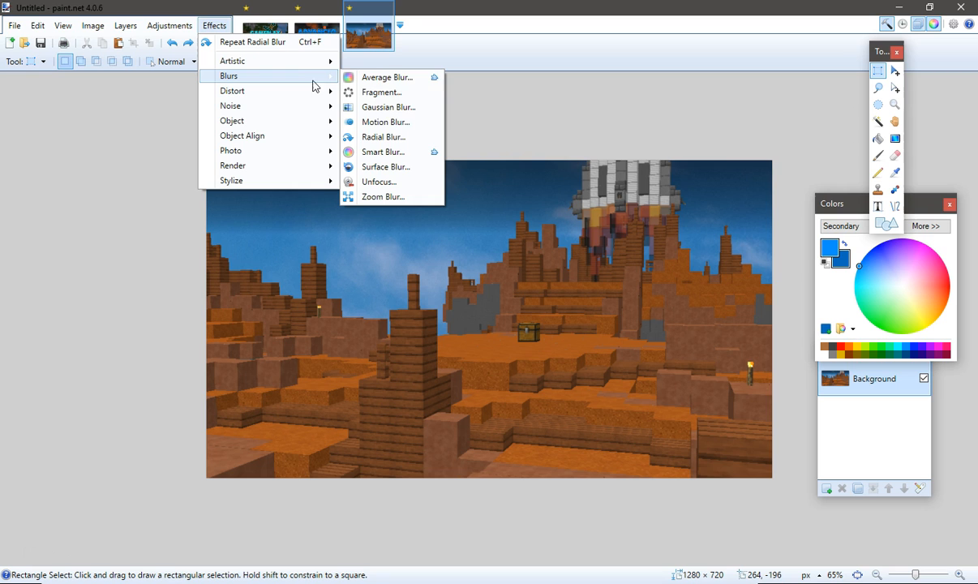
{"action": "left_click", "coordinate": [407, 172]}
{"action": "left_click_drag", "start_coordinate": [468, 221], "coordinate": [713, 133]}
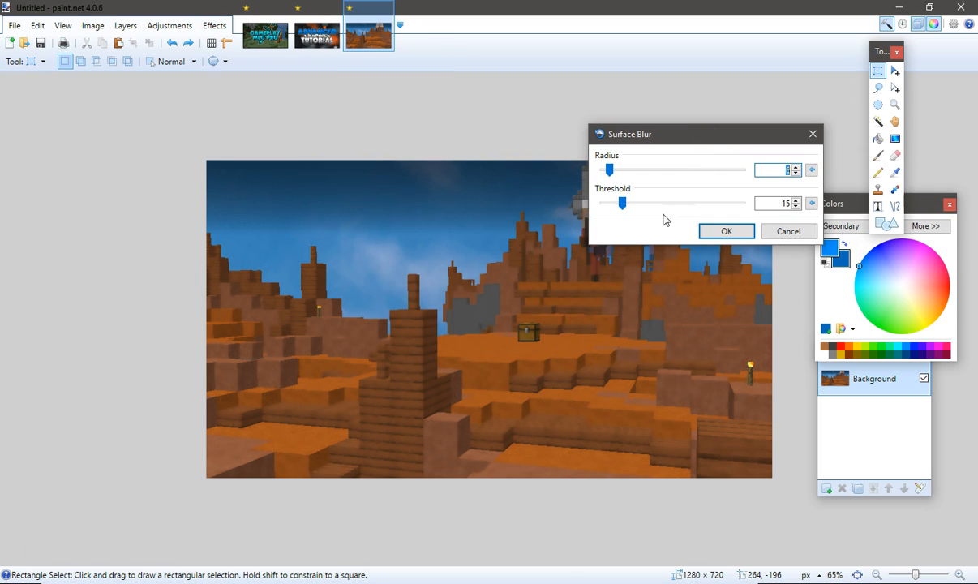
{"action": "left_click_drag", "start_coordinate": [611, 170], "coordinate": [679, 171]}
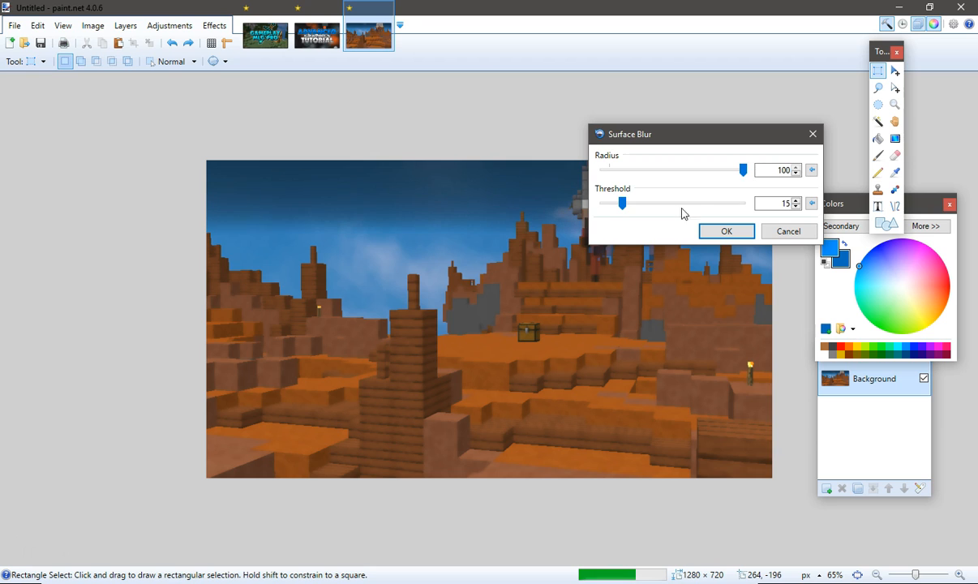
{"action": "left_click_drag", "start_coordinate": [622, 205], "coordinate": [625, 208]}
{"action": "left_click_drag", "start_coordinate": [759, 200], "coordinate": [766, 202]}
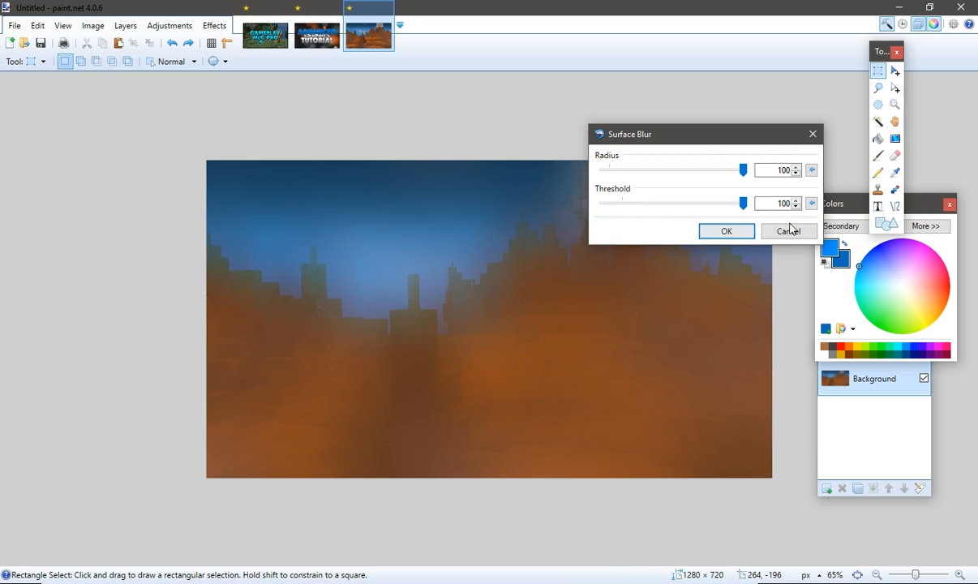
{"action": "left_click", "coordinate": [784, 233]}
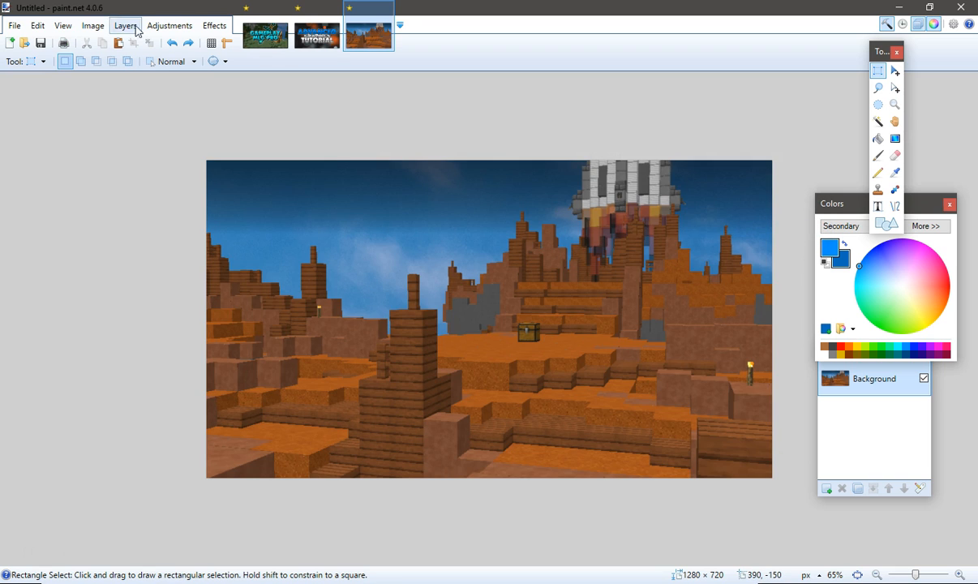
Preview the Unfocus blur on the image with radius 52, and cancel it.
{"action": "left_click", "coordinate": [214, 25]}
{"action": "mouse_move", "coordinate": [271, 77]}
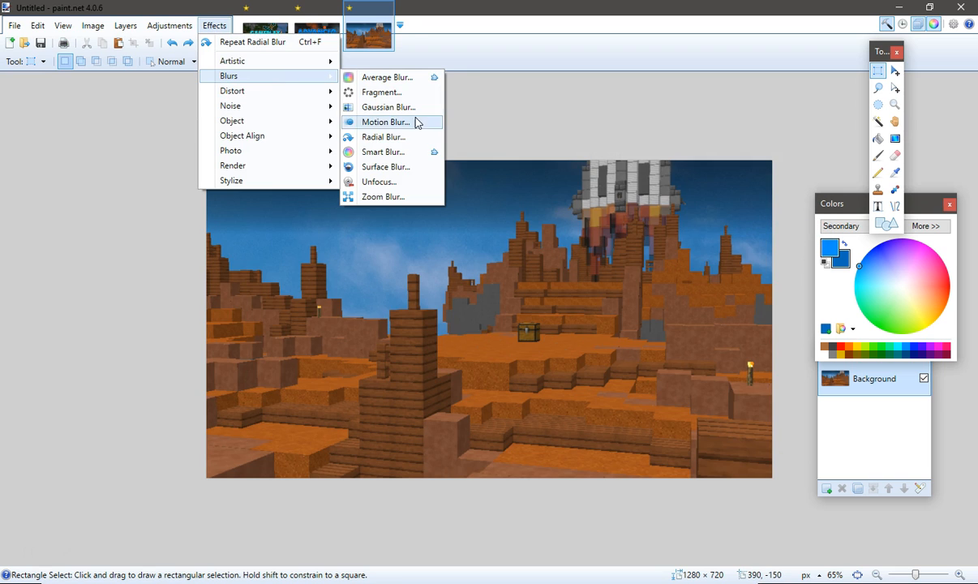
{"action": "left_click", "coordinate": [386, 181]}
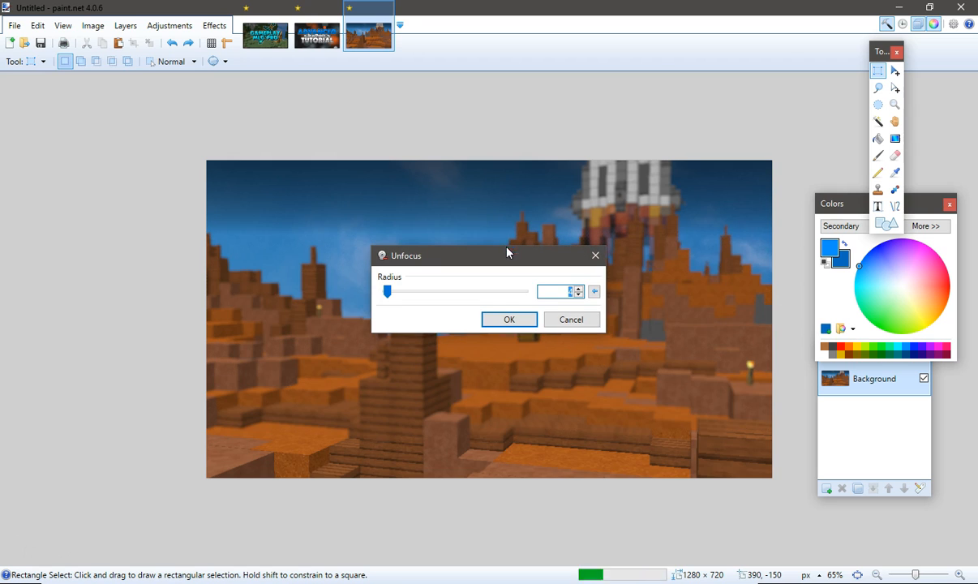
{"action": "left_click_drag", "start_coordinate": [470, 258], "coordinate": [799, 199]}
{"action": "left_click_drag", "start_coordinate": [718, 221], "coordinate": [748, 220]}
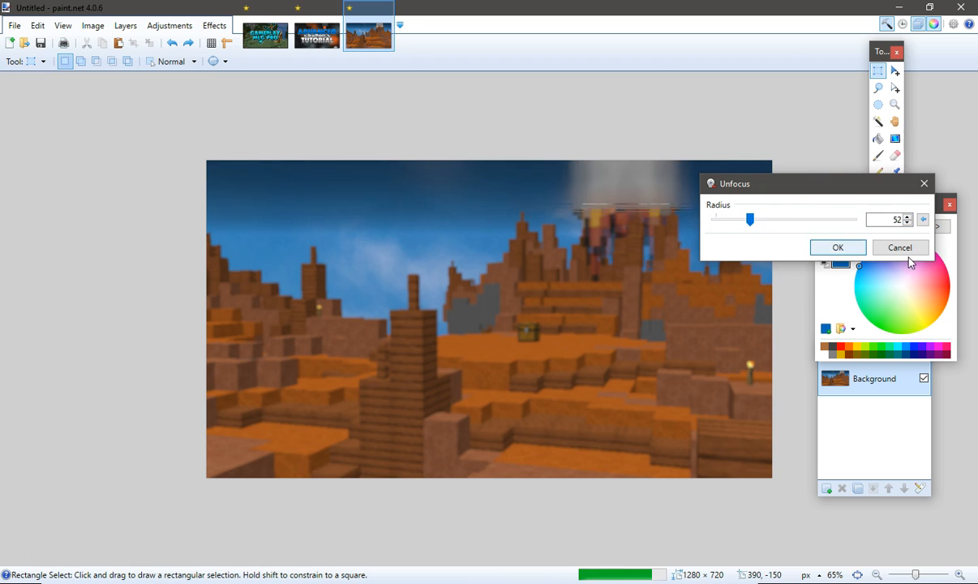
{"action": "left_click", "coordinate": [900, 247]}
Preview the Zoom Blur effect with zoom amount 24 and center 0.48, -0.91, and cancel it.
{"action": "left_click", "coordinate": [210, 32]}
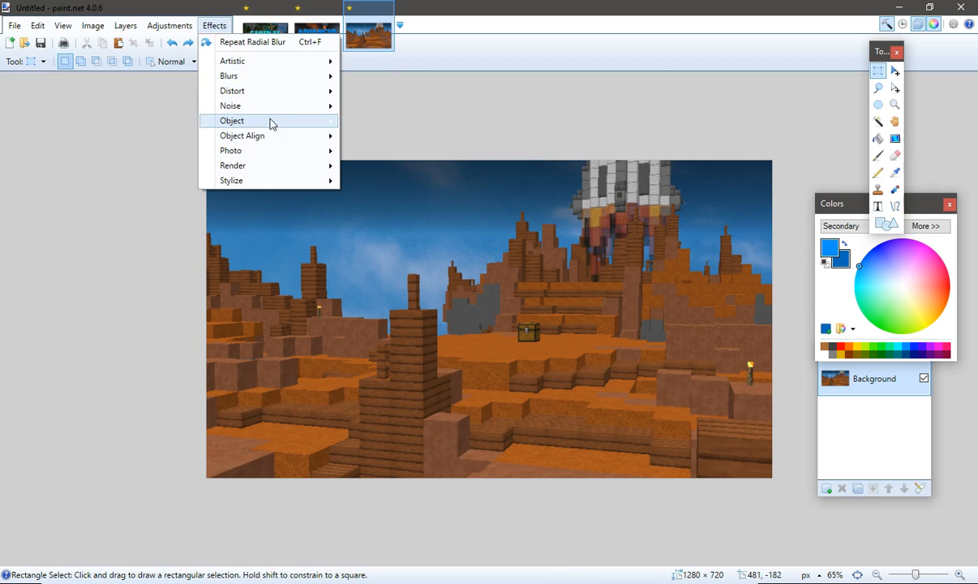
{"action": "mouse_move", "coordinate": [254, 97]}
{"action": "mouse_move", "coordinate": [256, 78]}
{"action": "left_click", "coordinate": [404, 197]}
{"action": "left_click_drag", "start_coordinate": [499, 228], "coordinate": [814, 151]}
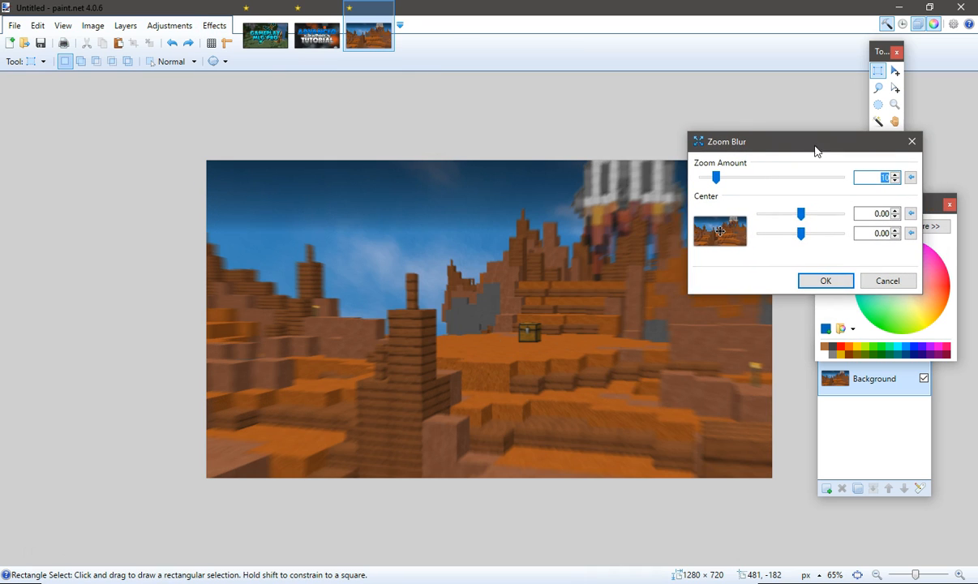
{"action": "left_click_drag", "start_coordinate": [799, 212], "coordinate": [808, 213]}
{"action": "left_click_drag", "start_coordinate": [808, 213], "coordinate": [778, 237]}
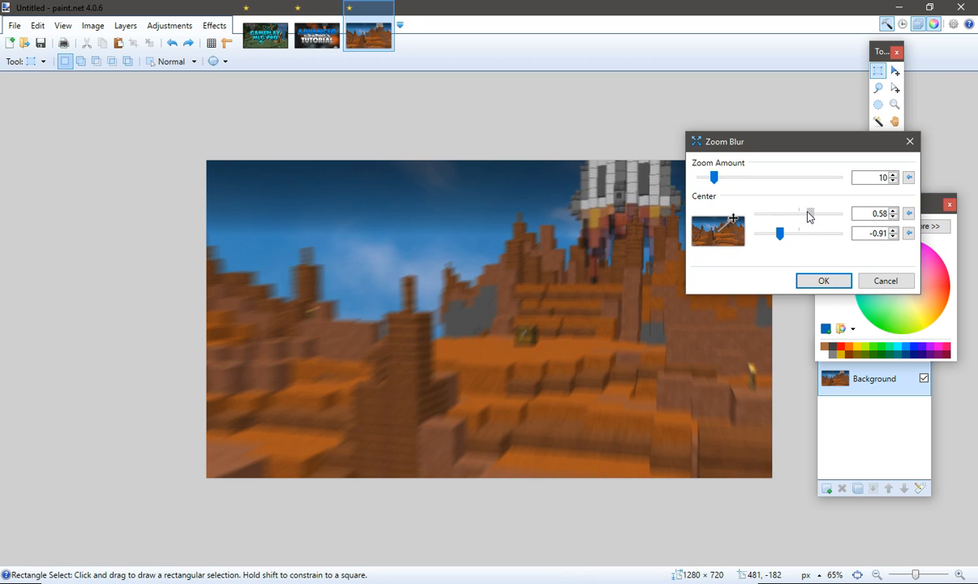
{"action": "left_click_drag", "start_coordinate": [710, 172], "coordinate": [739, 174]}
{"action": "left_click_drag", "start_coordinate": [810, 213], "coordinate": [808, 212]}
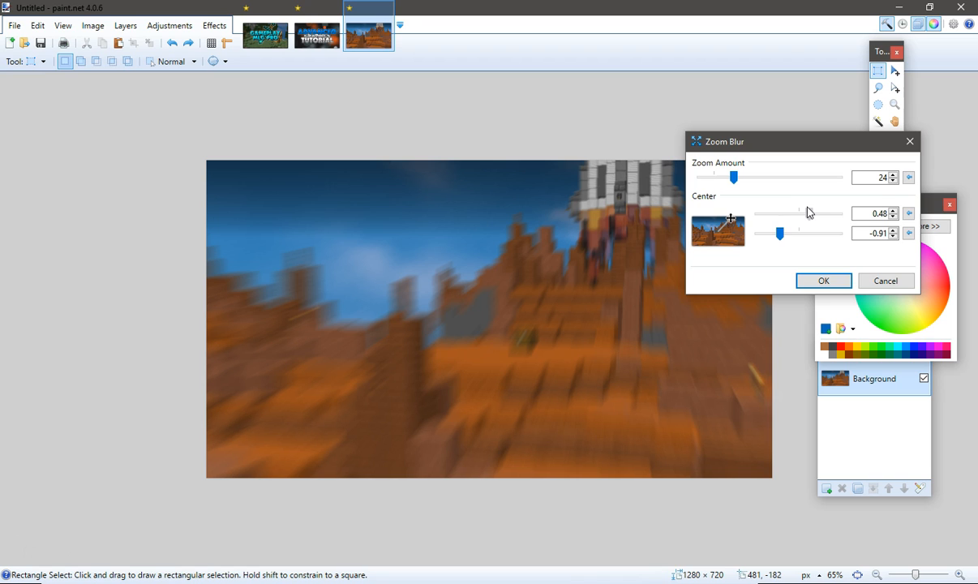
{"action": "left_click", "coordinate": [885, 281]}
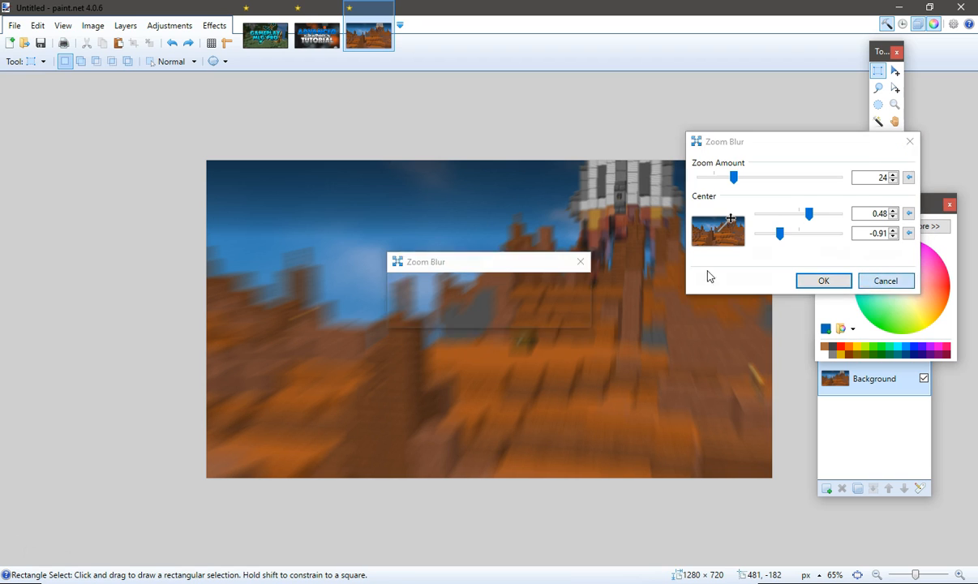
Preview the Bulge distortion on the image with an adjusted bulge amount and center, and cancel it.
{"action": "left_click", "coordinate": [214, 25]}
{"action": "mouse_move", "coordinate": [276, 99]}
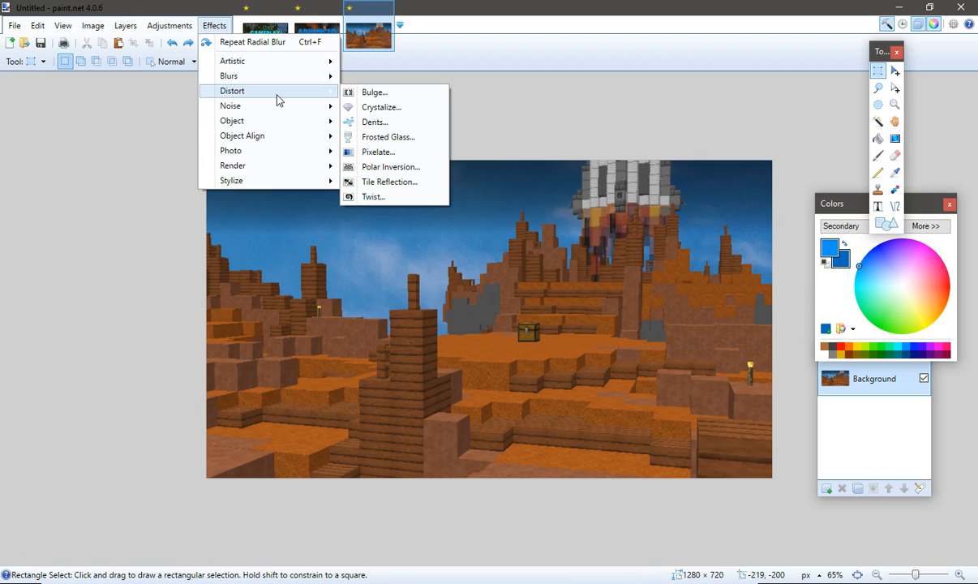
{"action": "left_click", "coordinate": [357, 93]}
{"action": "left_click_drag", "start_coordinate": [495, 225], "coordinate": [769, 172]}
{"action": "mouse_move", "coordinate": [754, 238]}
{"action": "left_mouse_down"}
{"action": "mouse_move", "coordinate": [771, 237]}
{"action": "mouse_move", "coordinate": [760, 238]}
{"action": "left_mouse_up"}
{"action": "left_click_drag", "start_coordinate": [777, 202], "coordinate": [799, 202]}
{"action": "mouse_move", "coordinate": [760, 238]}
{"action": "left_mouse_down"}
{"action": "mouse_move", "coordinate": [719, 241]}
{"action": "mouse_move", "coordinate": [769, 255]}
{"action": "mouse_move", "coordinate": [734, 258]}
{"action": "mouse_move", "coordinate": [795, 249]}
{"action": "mouse_move", "coordinate": [738, 247]}
{"action": "mouse_move", "coordinate": [767, 255]}
{"action": "left_mouse_up"}
{"action": "left_click", "coordinate": [844, 306]}
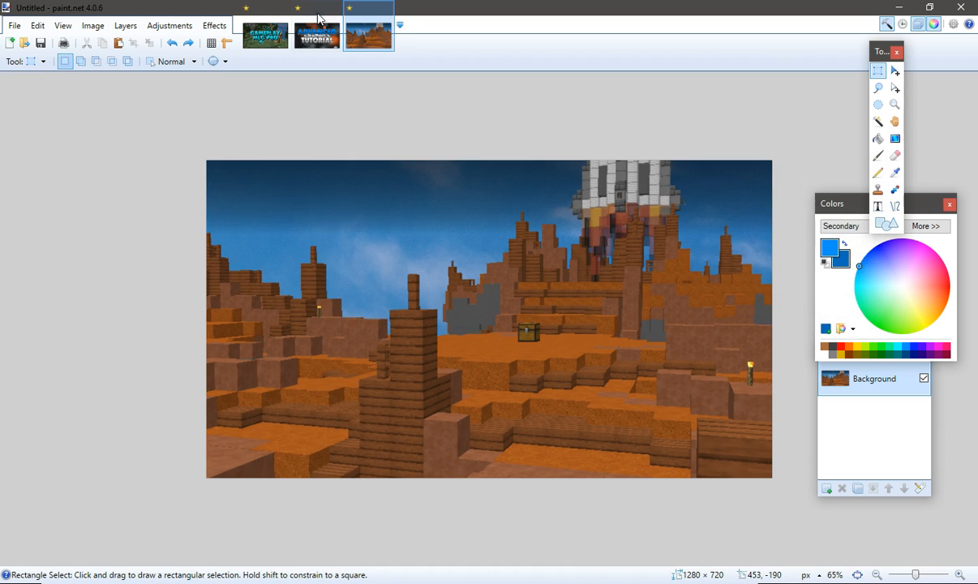
Preview the Crystalize distortion with cell size 21 and quality 2, and cancel it.
{"action": "left_click", "coordinate": [217, 25]}
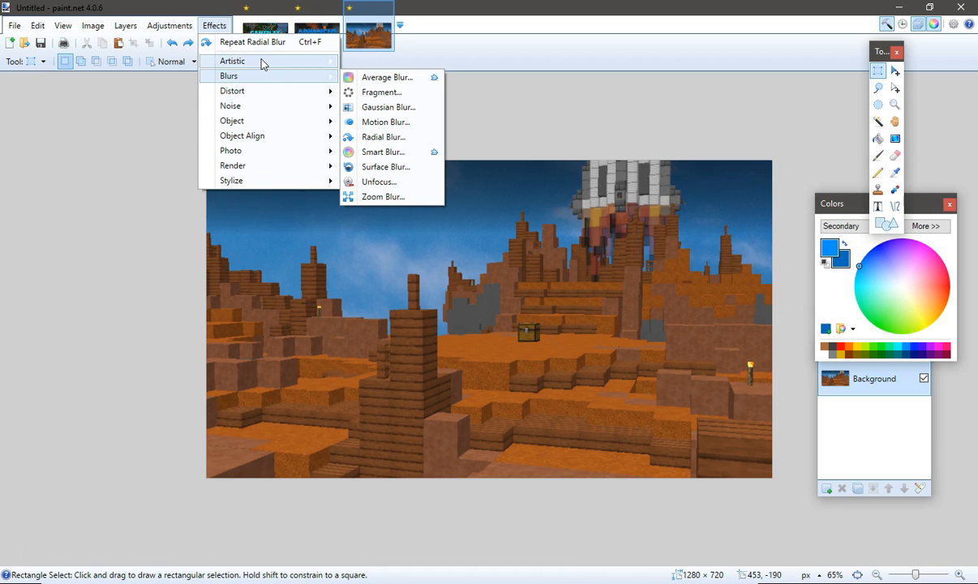
{"action": "mouse_move", "coordinate": [258, 91]}
{"action": "left_click", "coordinate": [371, 106]}
{"action": "left_click_drag", "start_coordinate": [477, 225], "coordinate": [753, 100]}
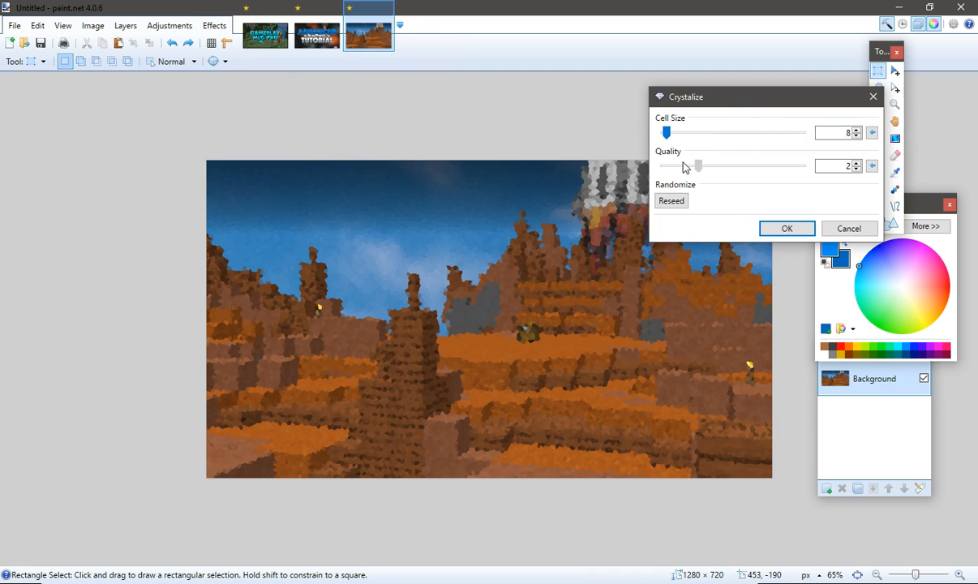
{"action": "left_click_drag", "start_coordinate": [678, 167], "coordinate": [699, 166]}
{"action": "mouse_move", "coordinate": [670, 131]}
{"action": "left_mouse_down"}
{"action": "mouse_move", "coordinate": [690, 131]}
{"action": "mouse_move", "coordinate": [663, 134]}
{"action": "mouse_move", "coordinate": [678, 139]}
{"action": "left_mouse_up"}
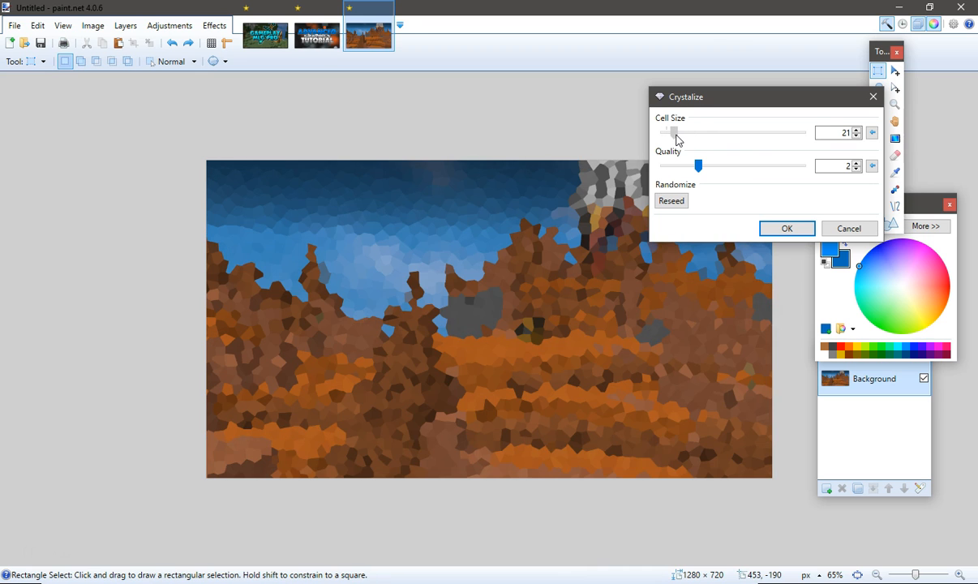
{"action": "left_click_drag", "start_coordinate": [712, 98], "coordinate": [581, 160]}
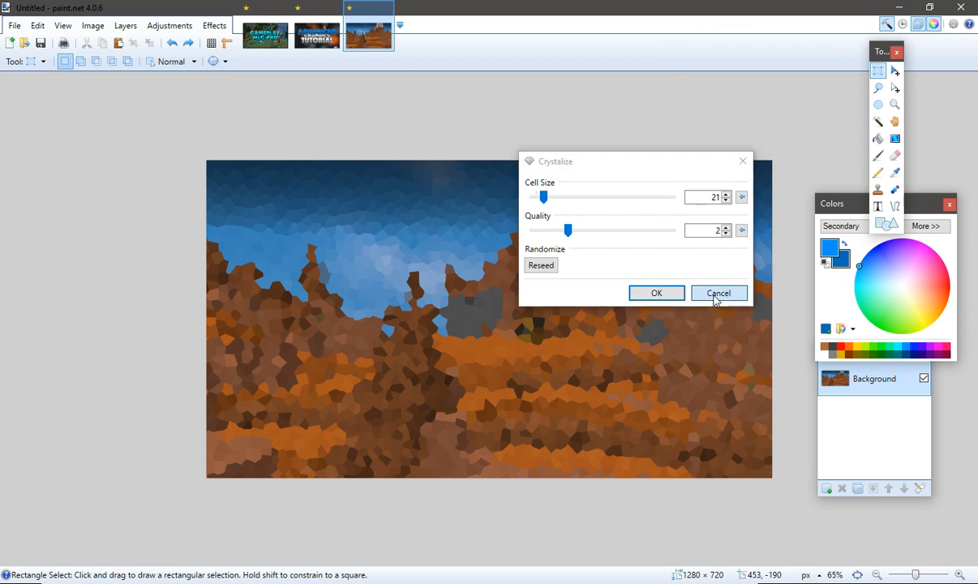
{"action": "left_click", "coordinate": [719, 294]}
Preview the Dents distortion on the image with refraction 20.53 and then 7.17, and cancel it.
{"action": "left_click", "coordinate": [218, 26]}
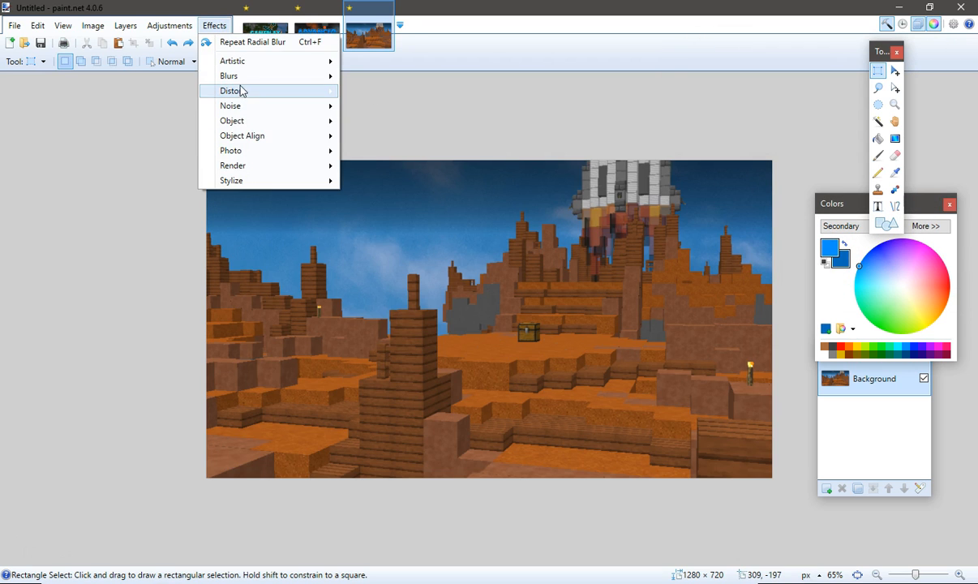
{"action": "mouse_move", "coordinate": [240, 92]}
{"action": "left_click", "coordinate": [361, 125]}
{"action": "left_click_drag", "start_coordinate": [486, 168], "coordinate": [766, 148]}
{"action": "left_click", "coordinate": [702, 216]}
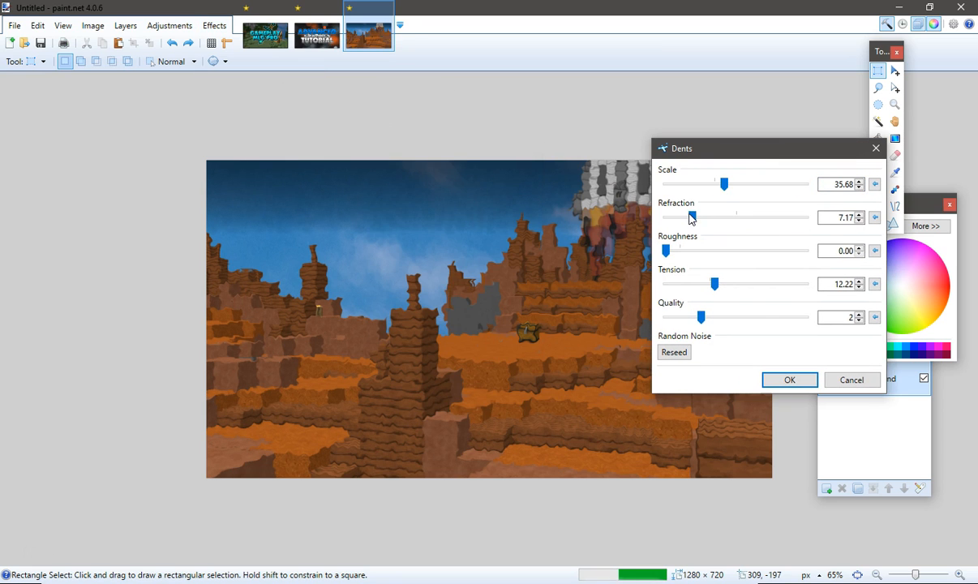
{"action": "left_click_drag", "start_coordinate": [691, 217], "coordinate": [710, 218]}
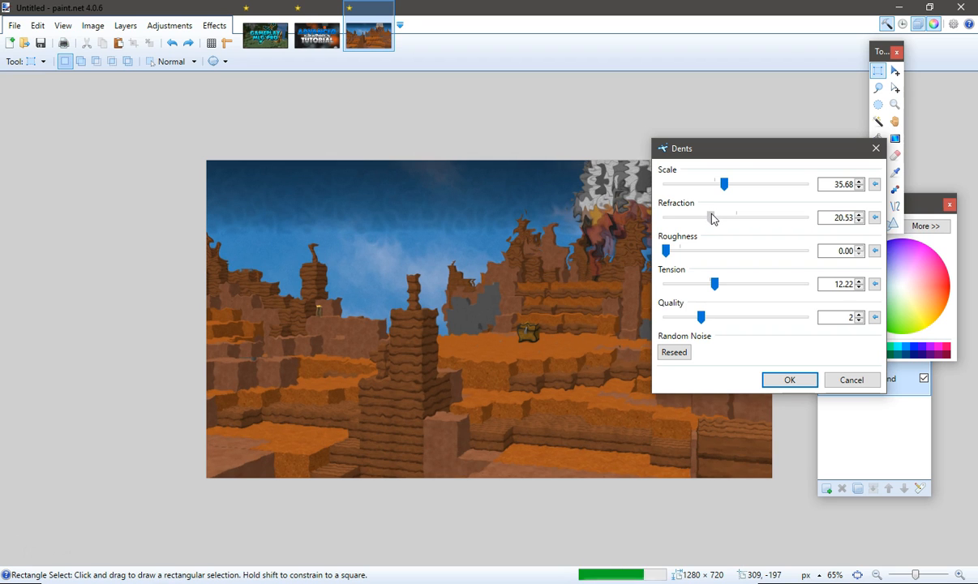
{"action": "left_click_drag", "start_coordinate": [738, 155], "coordinate": [768, 82]}
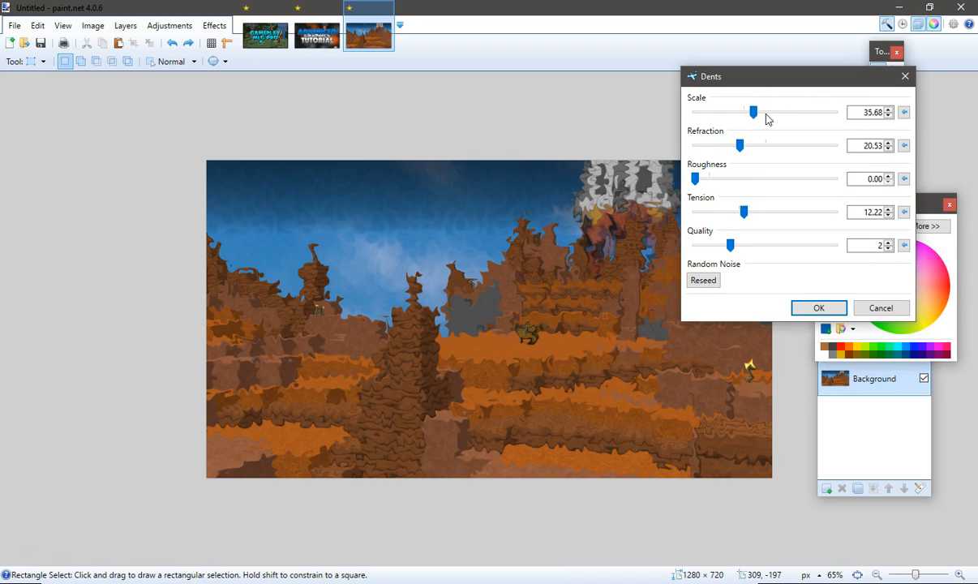
{"action": "left_click_drag", "start_coordinate": [738, 144], "coordinate": [721, 144]}
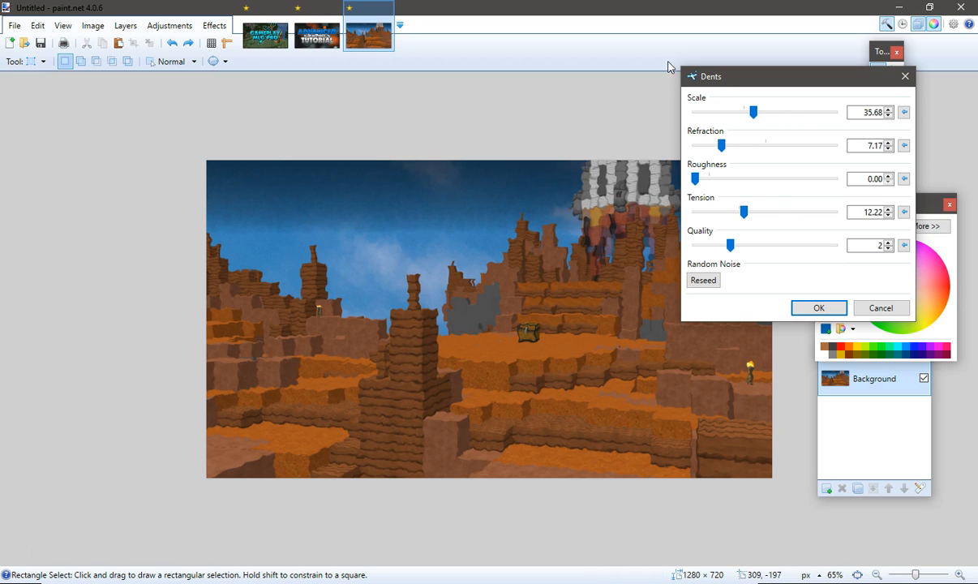
{"action": "left_click", "coordinate": [844, 309]}
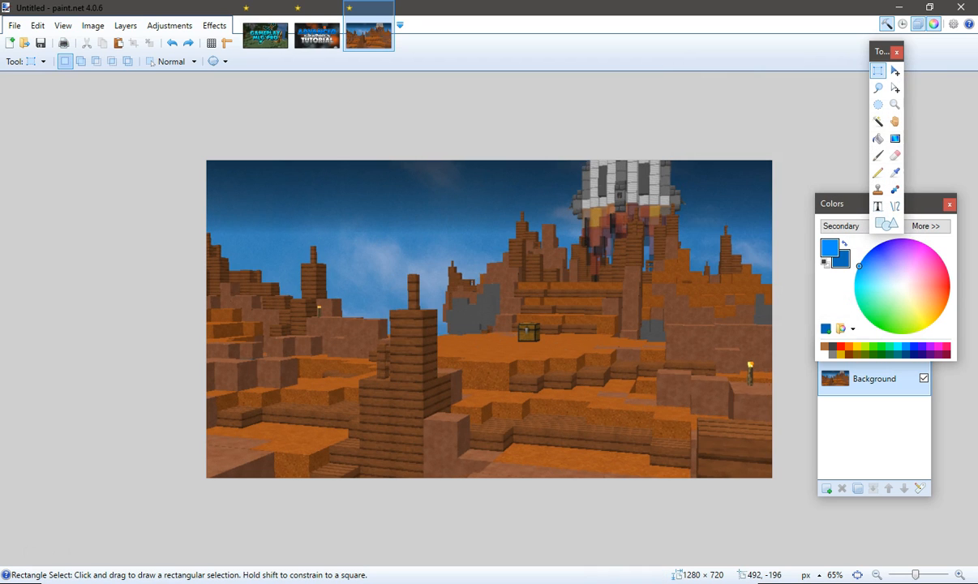
Preview the Frosted Glass distortion with a maximum scatter radius of 2.49, and cancel it.
{"action": "left_click", "coordinate": [223, 29]}
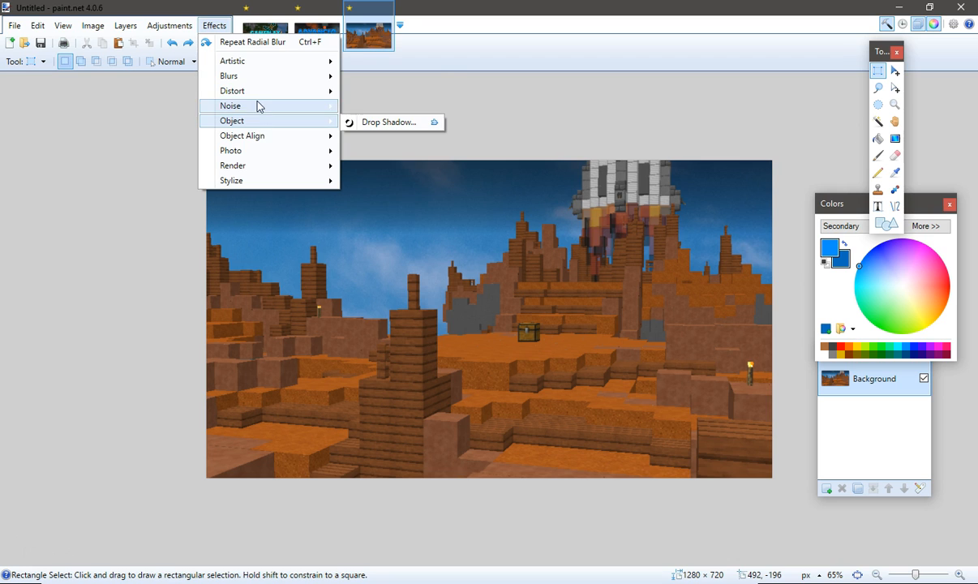
{"action": "mouse_move", "coordinate": [241, 79]}
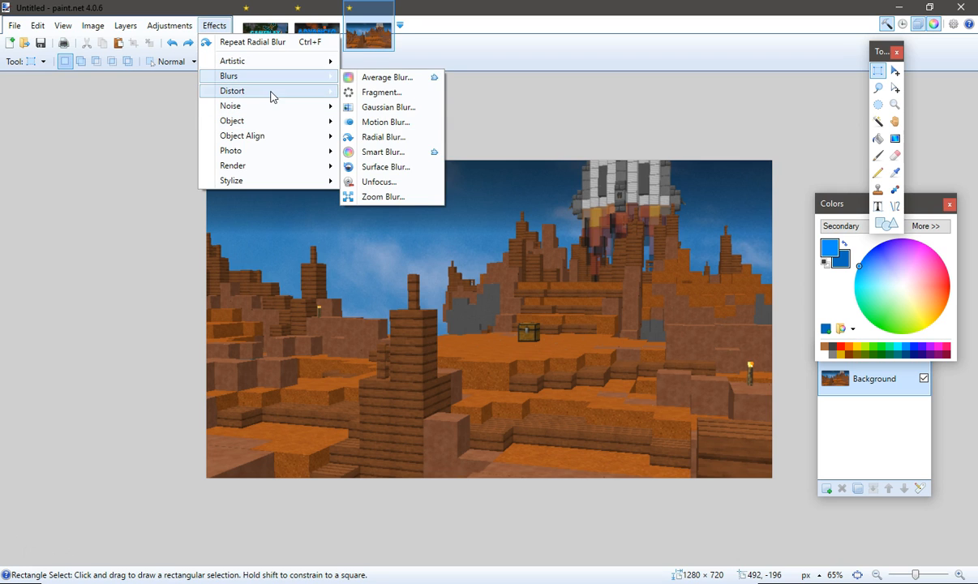
{"action": "mouse_move", "coordinate": [273, 93]}
{"action": "left_click", "coordinate": [387, 138]}
{"action": "left_click_drag", "start_coordinate": [509, 216], "coordinate": [727, 190]}
{"action": "mouse_move", "coordinate": [641, 221]}
{"action": "left_mouse_down"}
{"action": "mouse_move", "coordinate": [675, 221]}
{"action": "mouse_move", "coordinate": [640, 221]}
{"action": "left_mouse_up"}
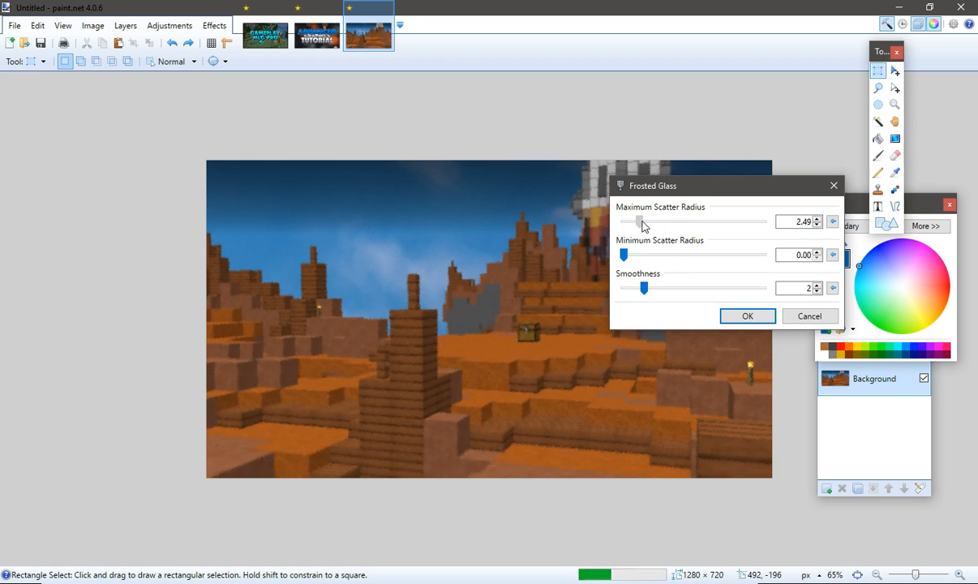
{"action": "left_click", "coordinate": [798, 321]}
Preview the Pixelate distortion on the image with cell size 7, and discard it.
{"action": "left_click", "coordinate": [214, 26]}
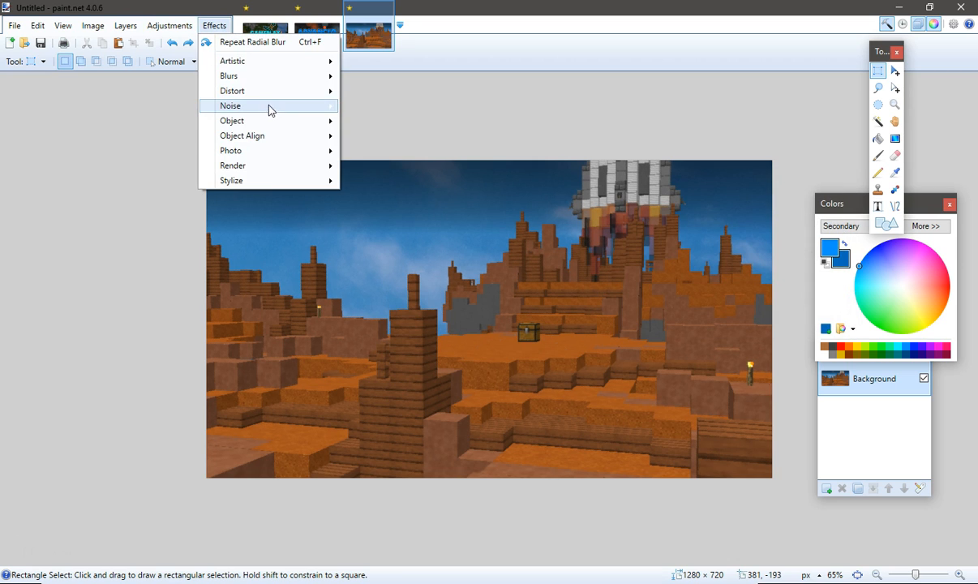
{"action": "mouse_move", "coordinate": [268, 97]}
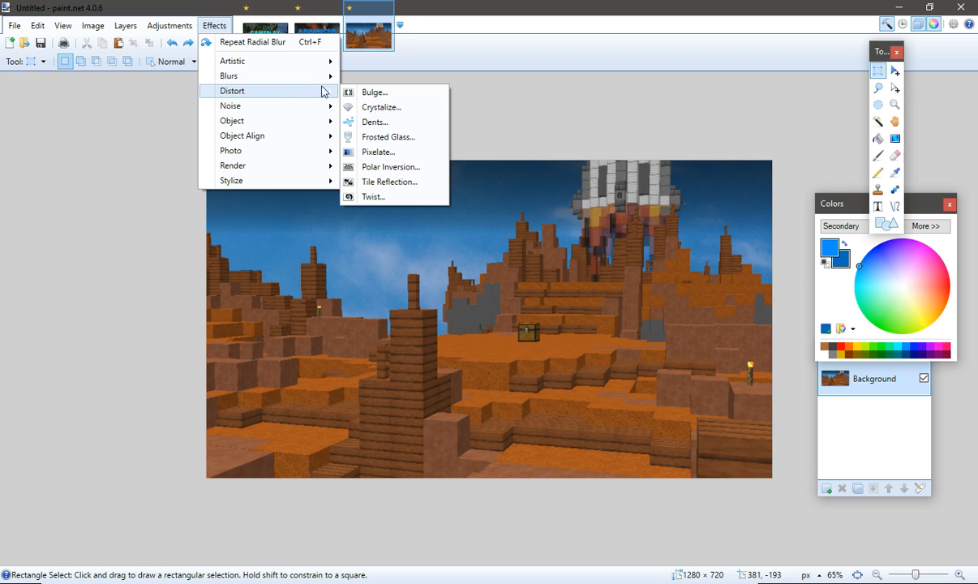
{"action": "left_click", "coordinate": [375, 152]}
{"action": "left_click_drag", "start_coordinate": [458, 257], "coordinate": [683, 249]}
{"action": "mouse_move", "coordinate": [610, 276]}
{"action": "left_mouse_down"}
{"action": "mouse_move", "coordinate": [694, 274]}
{"action": "mouse_move", "coordinate": [619, 271]}
{"action": "left_mouse_up"}
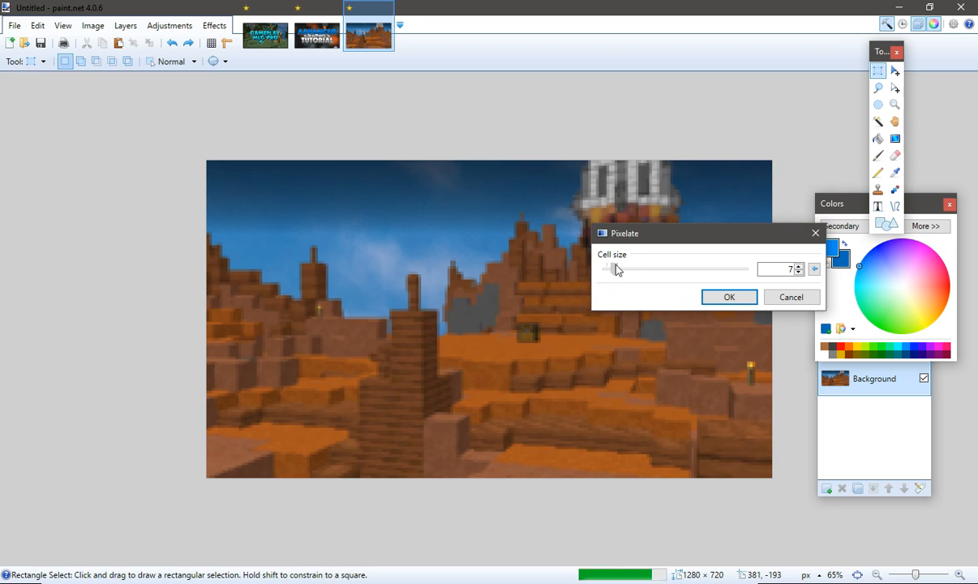
{"action": "left_click", "coordinate": [729, 297]}
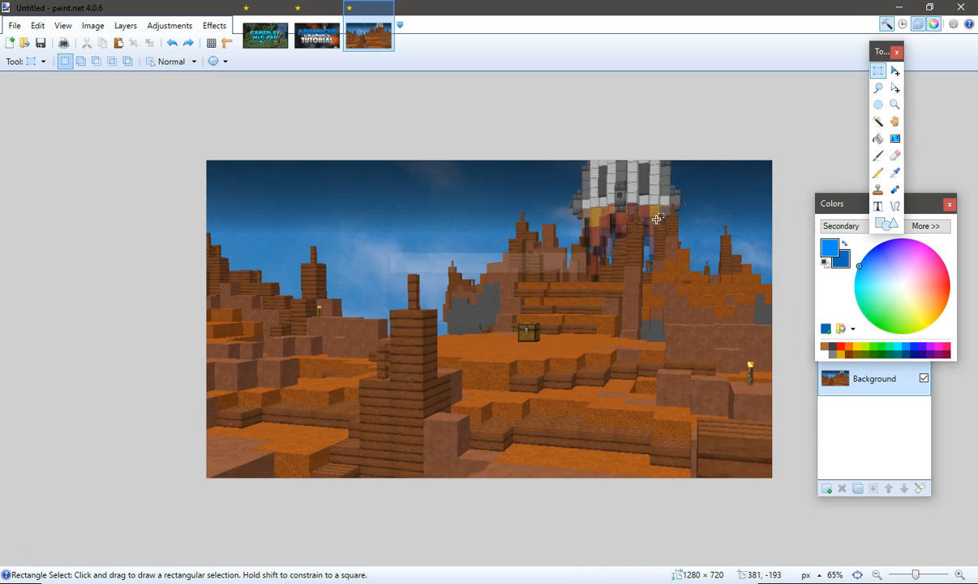
Preview the Polar Inversion distortion with amount 0.18, offset 0.55, -0.41 and Clamp edge behavior, and cancel it.
{"action": "left_click", "coordinate": [216, 27]}
{"action": "mouse_move", "coordinate": [282, 95]}
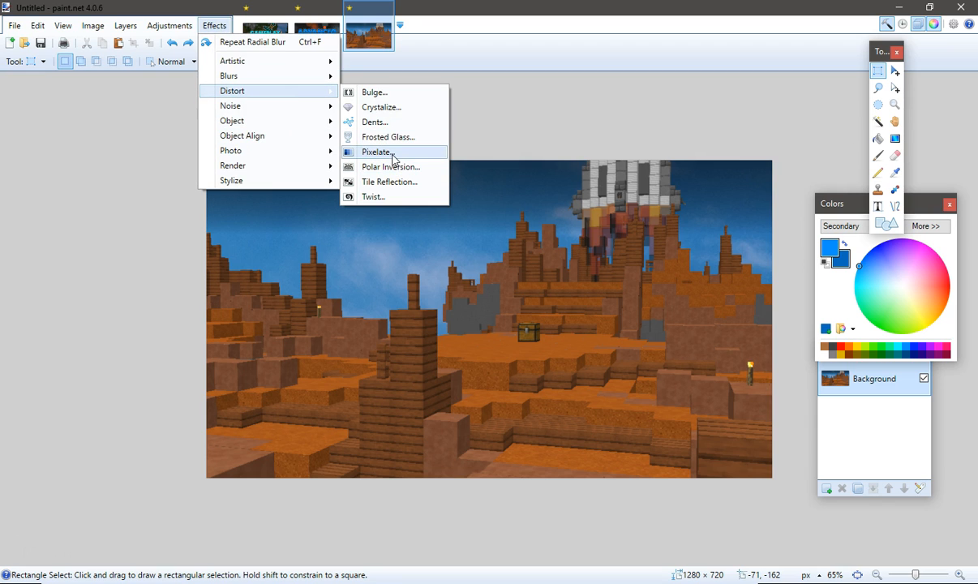
{"action": "left_click", "coordinate": [377, 167]}
{"action": "left_click_drag", "start_coordinate": [586, 203], "coordinate": [777, 129]}
{"action": "left_click_drag", "start_coordinate": [694, 150], "coordinate": [659, 148]}
{"action": "left_click_drag", "start_coordinate": [688, 185], "coordinate": [701, 204]}
{"action": "left_click_drag", "start_coordinate": [657, 148], "coordinate": [672, 151]}
{"action": "left_click_drag", "start_coordinate": [671, 113], "coordinate": [802, 107]}
{"action": "left_click", "coordinate": [733, 253]}
{"action": "left_click", "coordinate": [747, 280]}
{"action": "left_click", "coordinate": [748, 254]}
{"action": "left_click", "coordinate": [740, 266]}
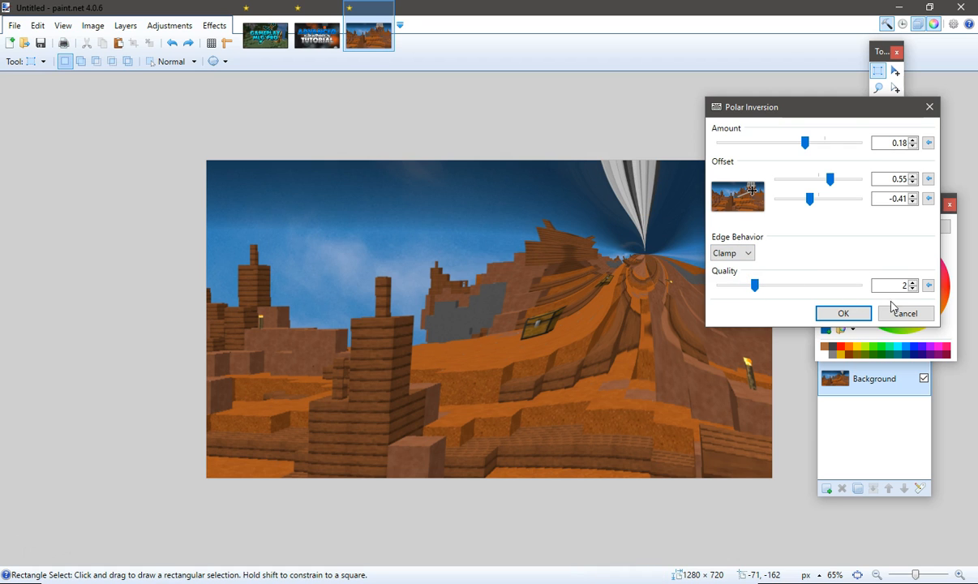
{"action": "left_click", "coordinate": [893, 311]}
Preview the Tile Reflection distortion with tile size 447.53 and curvature 33.01, and cancel it.
{"action": "left_click", "coordinate": [213, 25]}
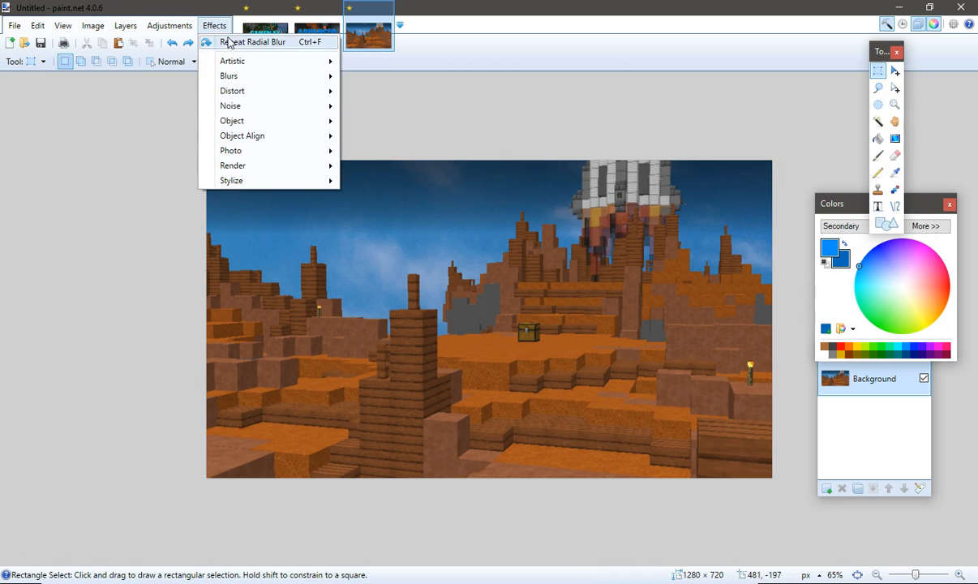
{"action": "mouse_move", "coordinate": [231, 93]}
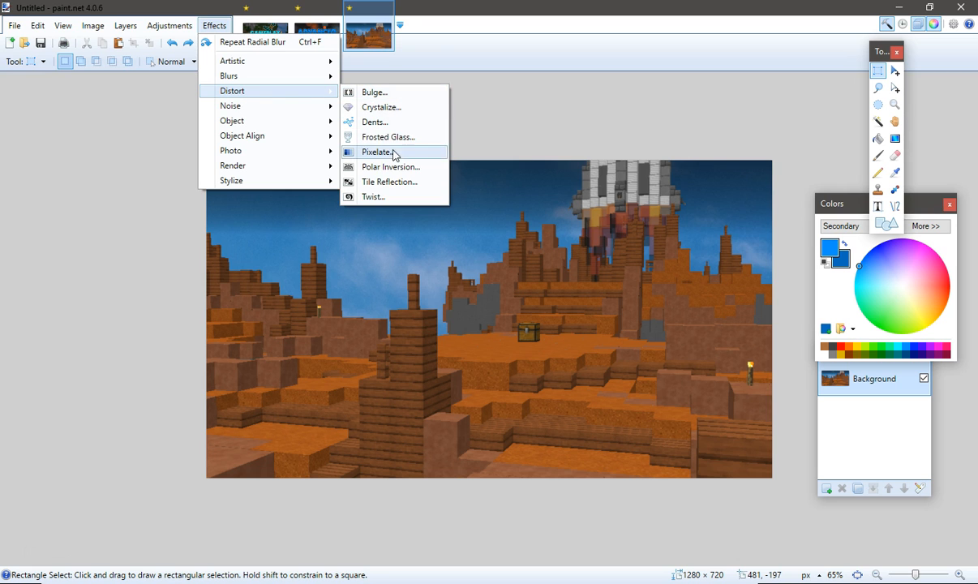
{"action": "left_click", "coordinate": [406, 183]}
{"action": "left_click_drag", "start_coordinate": [478, 193], "coordinate": [761, 144]}
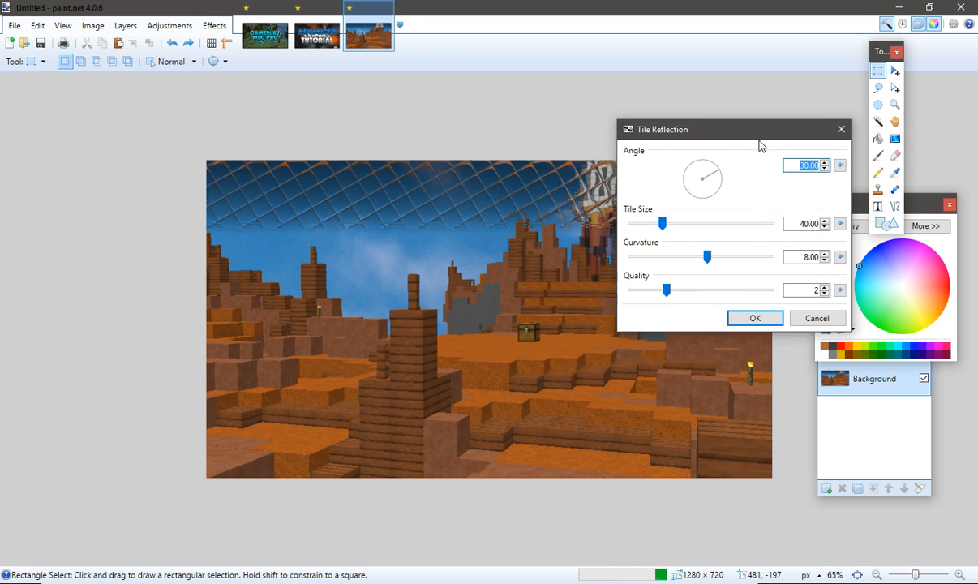
{"action": "left_click_drag", "start_coordinate": [662, 224], "coordinate": [741, 227]}
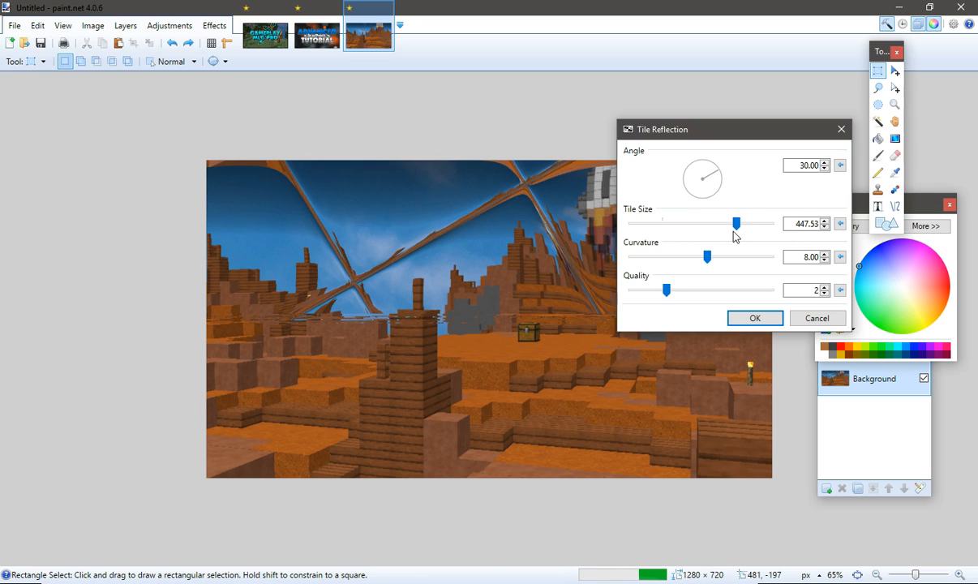
{"action": "mouse_move", "coordinate": [707, 256]}
{"action": "left_mouse_down"}
{"action": "mouse_move", "coordinate": [739, 256]}
{"action": "mouse_move", "coordinate": [727, 256]}
{"action": "left_mouse_up"}
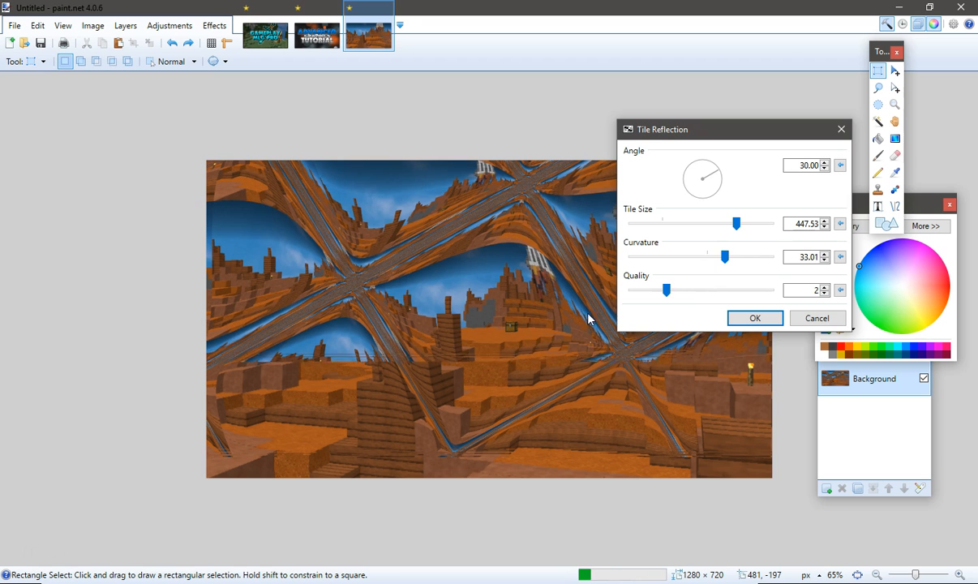
{"action": "left_click", "coordinate": [817, 318]}
Preview the Twist distortion with amount 106.04, size 1.51 and horizontal center 0.08, and cancel it.
{"action": "left_click", "coordinate": [211, 25]}
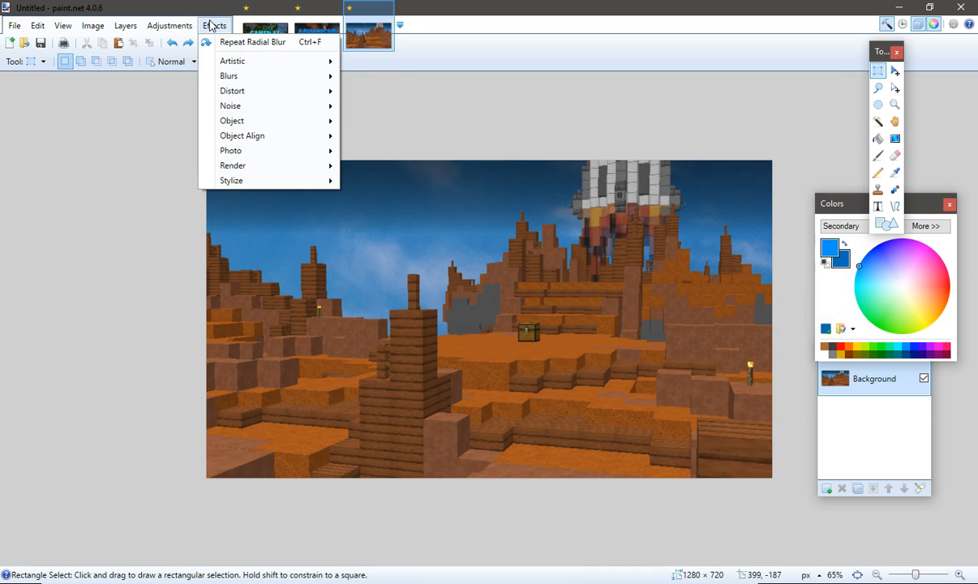
{"action": "mouse_move", "coordinate": [254, 94]}
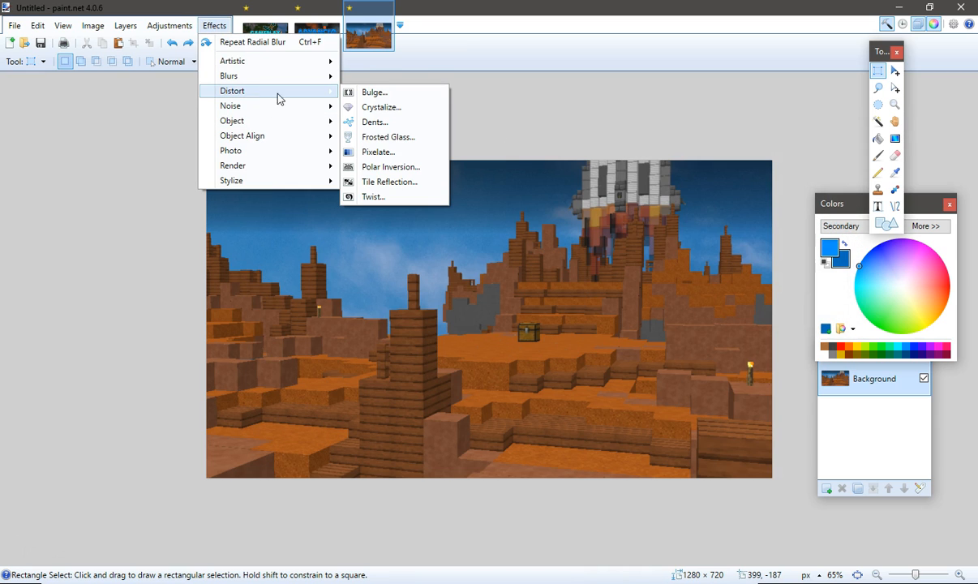
{"action": "left_click", "coordinate": [407, 195]}
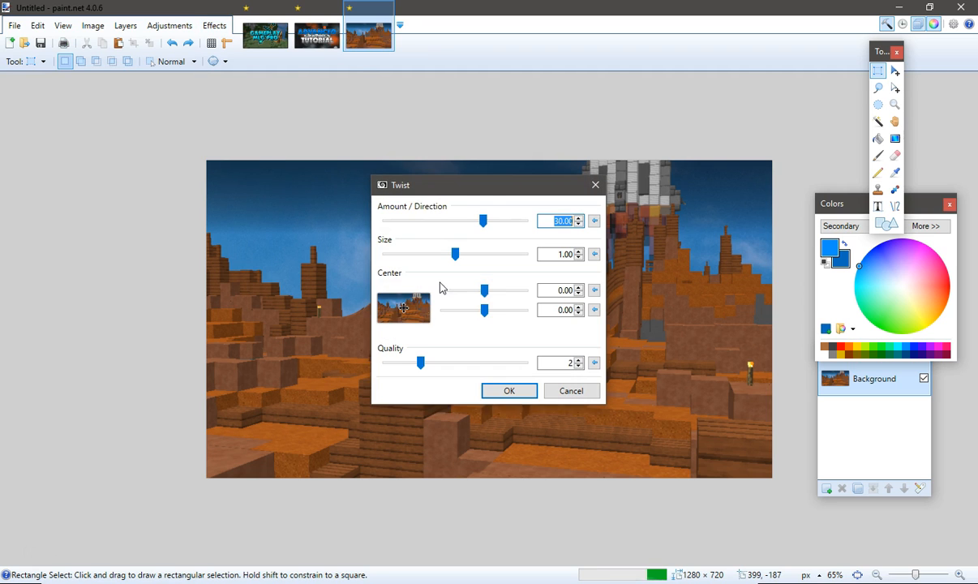
{"action": "left_click_drag", "start_coordinate": [527, 193], "coordinate": [865, 151]}
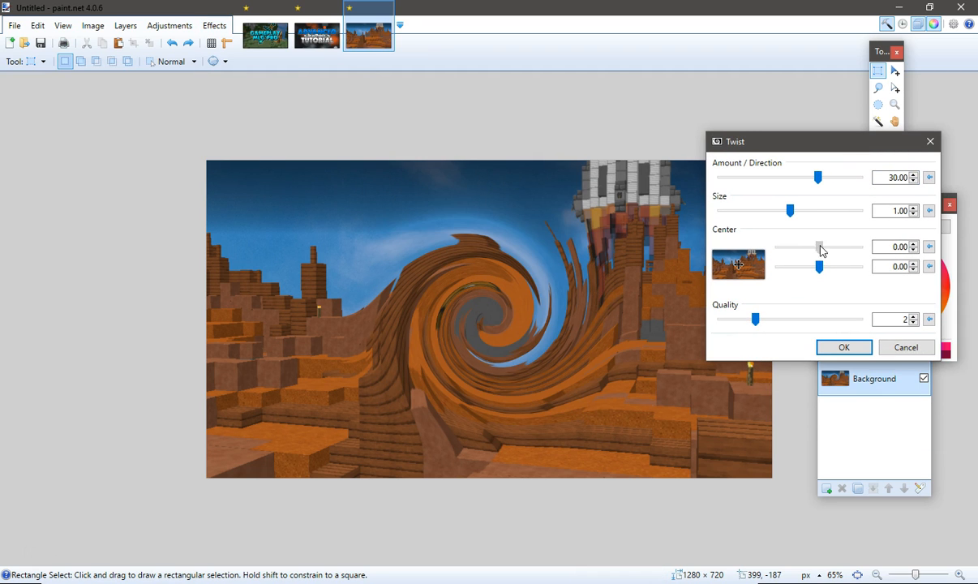
{"action": "left_click_drag", "start_coordinate": [821, 251], "coordinate": [822, 246]}
{"action": "left_click_drag", "start_coordinate": [799, 210], "coordinate": [842, 176]}
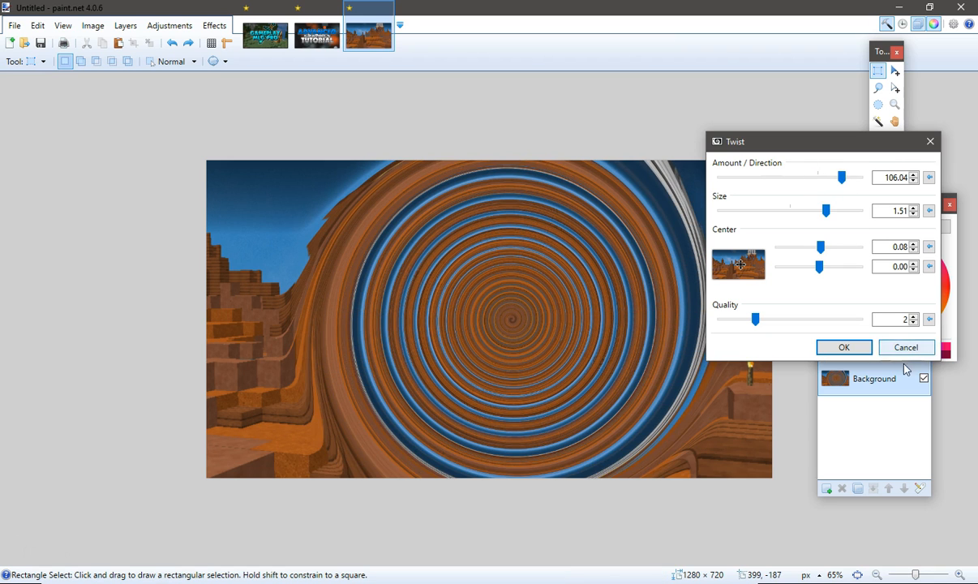
{"action": "left_click", "coordinate": [906, 347]}
Preview the Emboss stylize effect on the image with an angle of 107.82, and cancel it.
{"action": "left_click", "coordinate": [214, 25]}
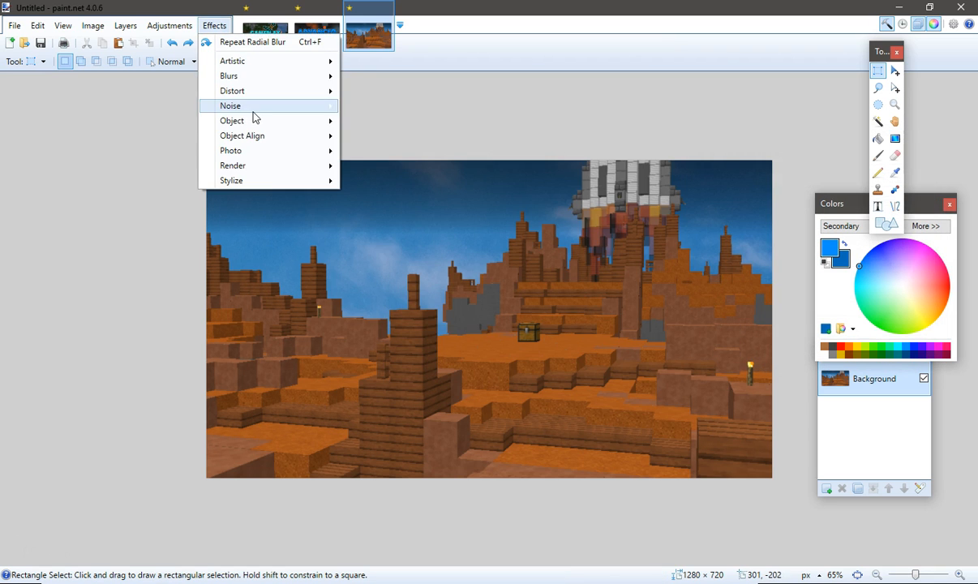
{"action": "mouse_move", "coordinate": [265, 106]}
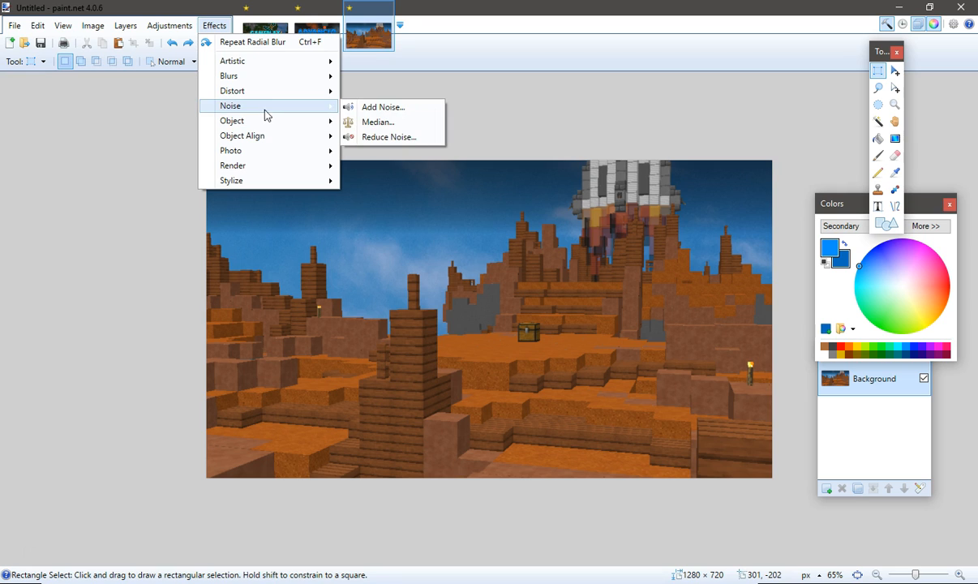
{"action": "mouse_move", "coordinate": [262, 173]}
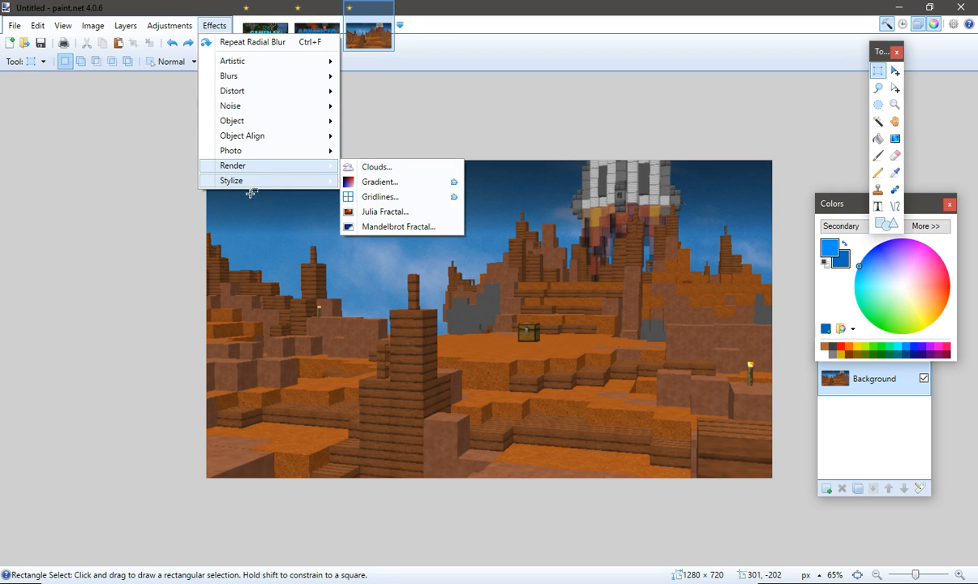
{"action": "left_click", "coordinate": [365, 197]}
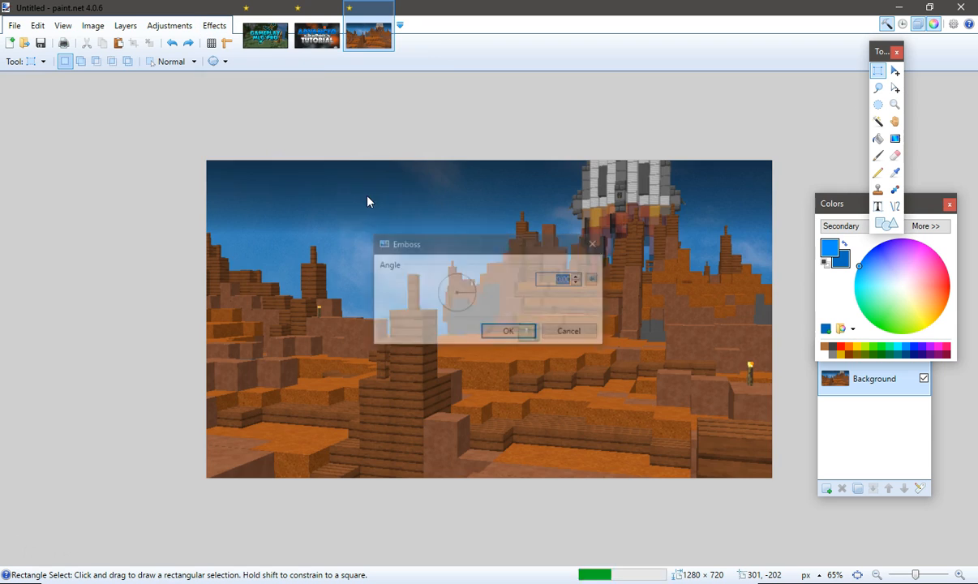
{"action": "left_click_drag", "start_coordinate": [477, 253], "coordinate": [816, 194]}
{"action": "left_click_drag", "start_coordinate": [759, 231], "coordinate": [782, 221]}
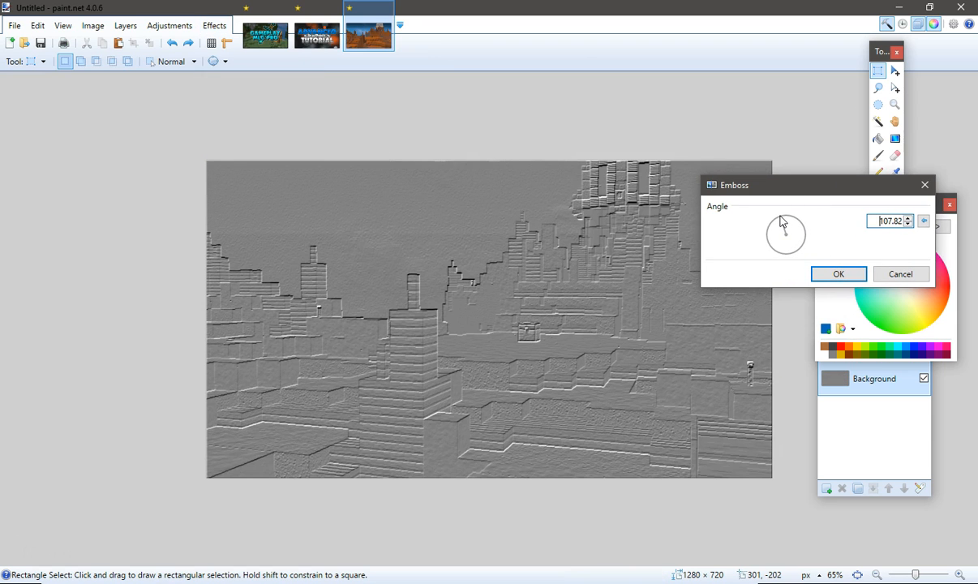
{"action": "left_click", "coordinate": [915, 277]}
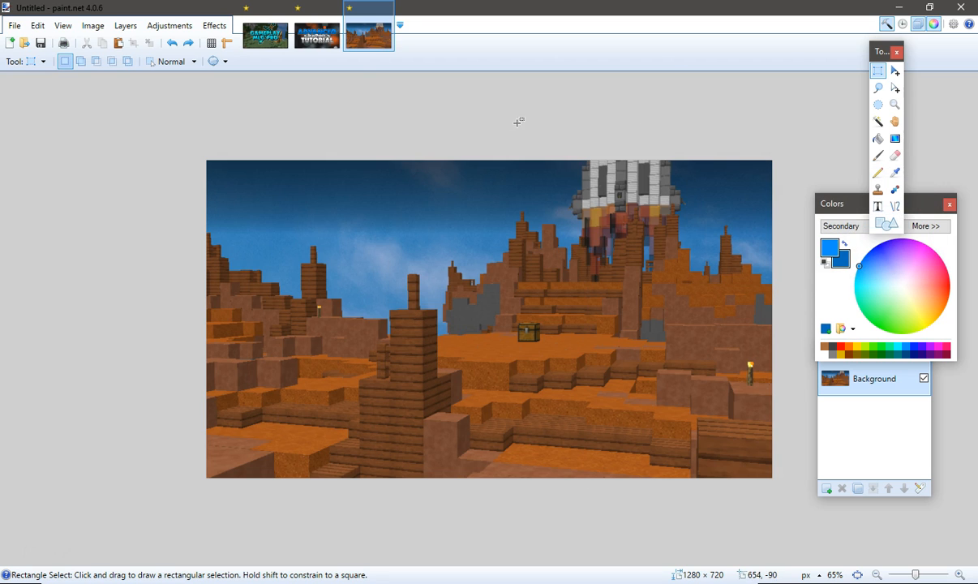
{"action": "left_click", "coordinate": [214, 26]}
{"action": "mouse_move", "coordinate": [246, 151]}
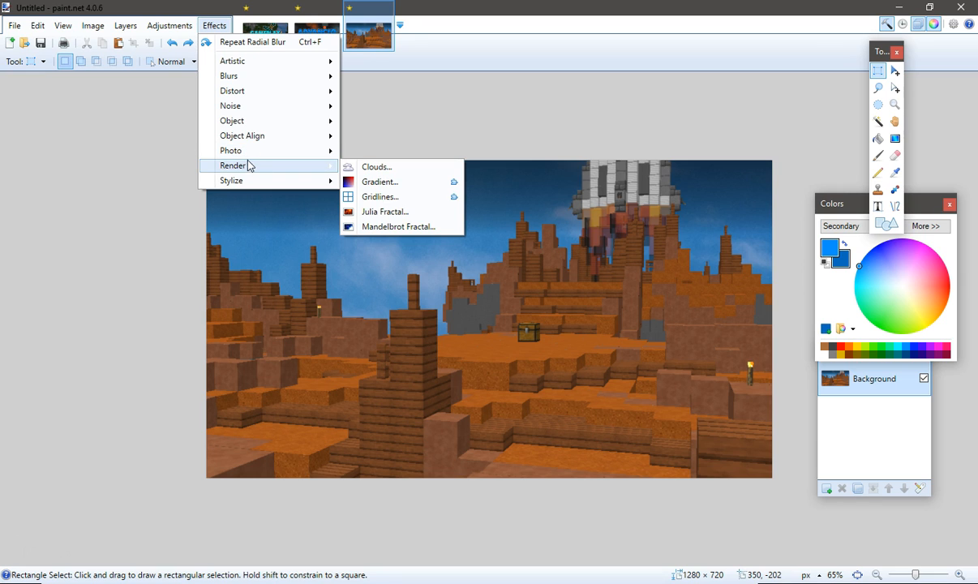
{"action": "left_click", "coordinate": [223, 28]}
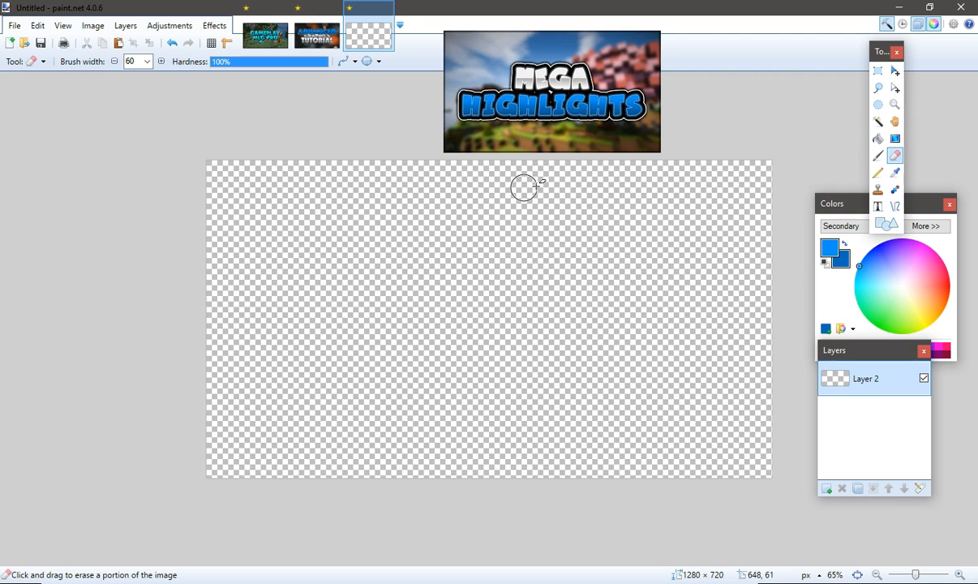
Add the text HIGHLIGHTS across the middle of the empty canvas in the Plump font at size 115.
{"action": "left_click", "coordinate": [878, 206]}
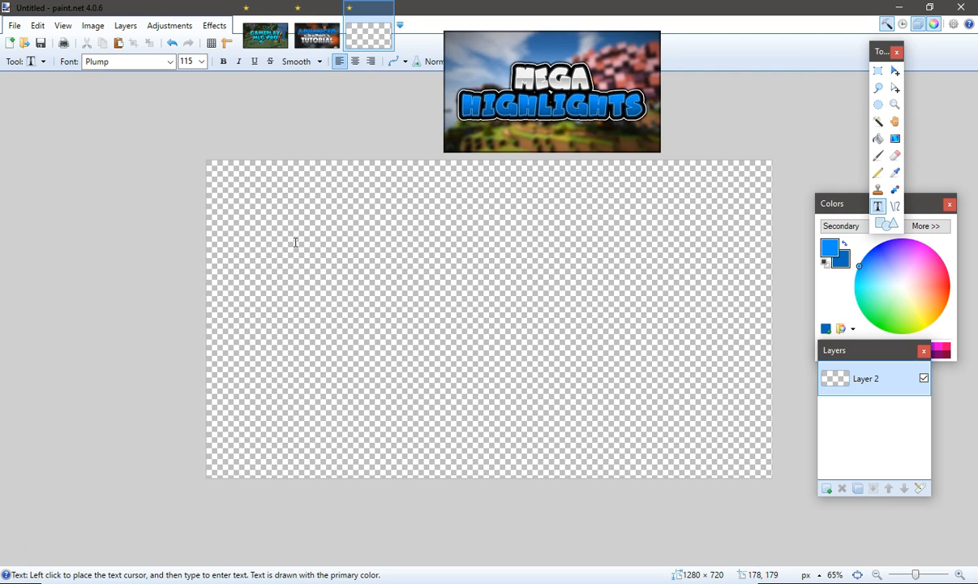
{"action": "left_click", "coordinate": [233, 324]}
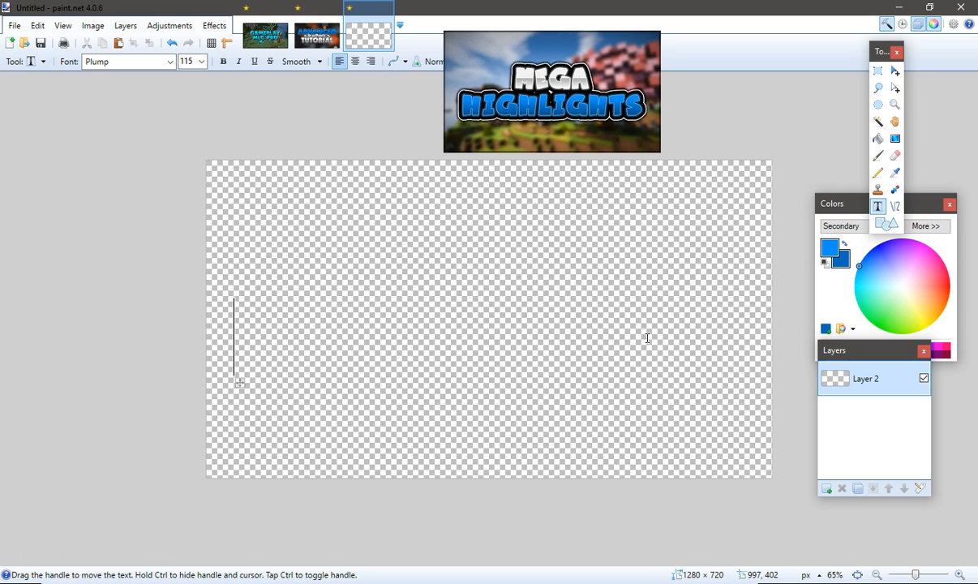
{"action": "type", "text": "HIGHLIGHTS"}
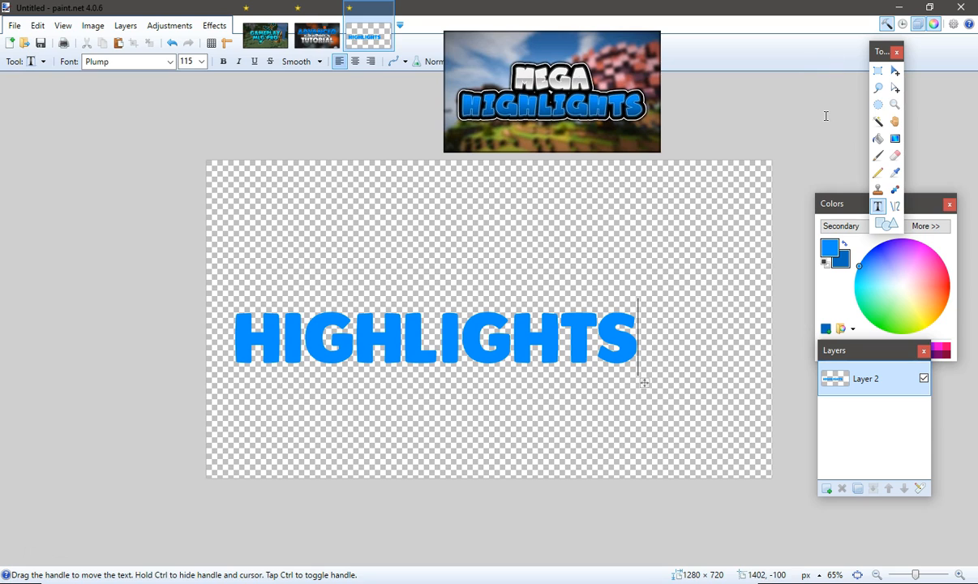
{"action": "left_click", "coordinate": [895, 155]}
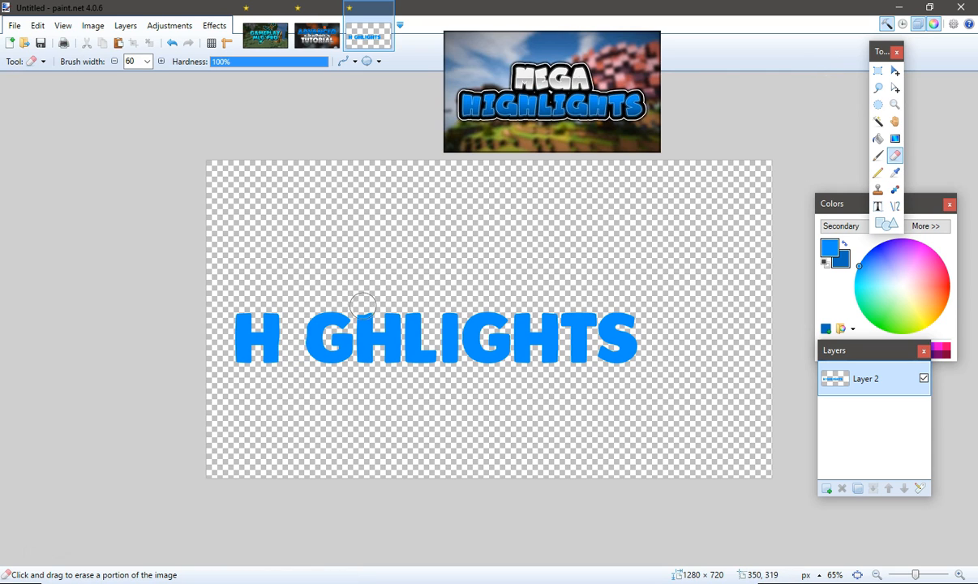
{"action": "key", "text": "super"}
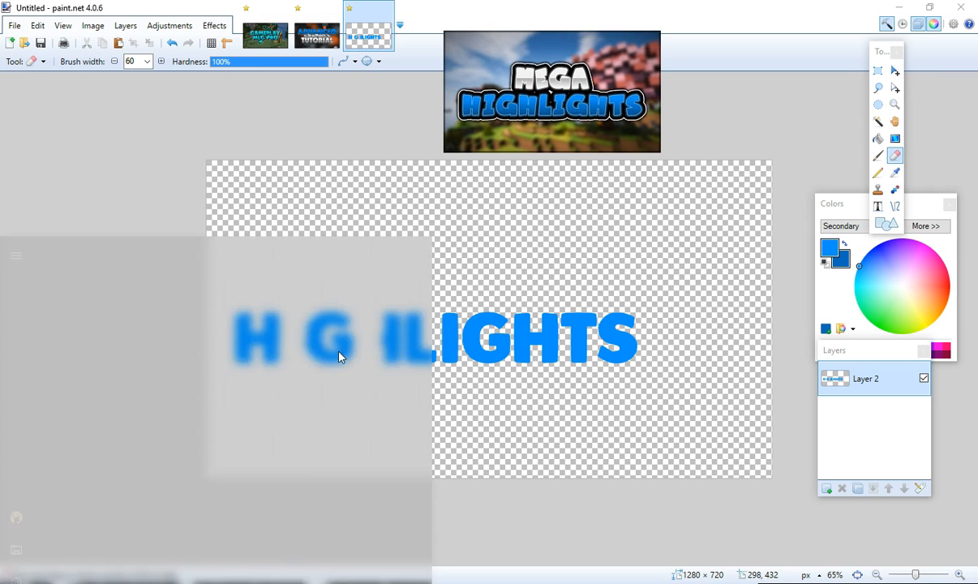
{"action": "key", "text": "super"}
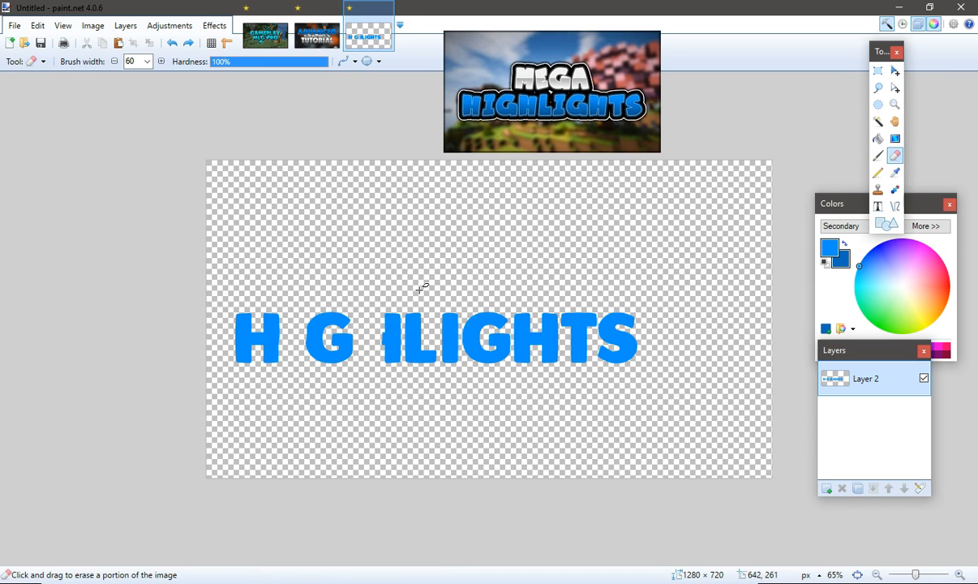
{"action": "key", "text": "ctrl+z"}
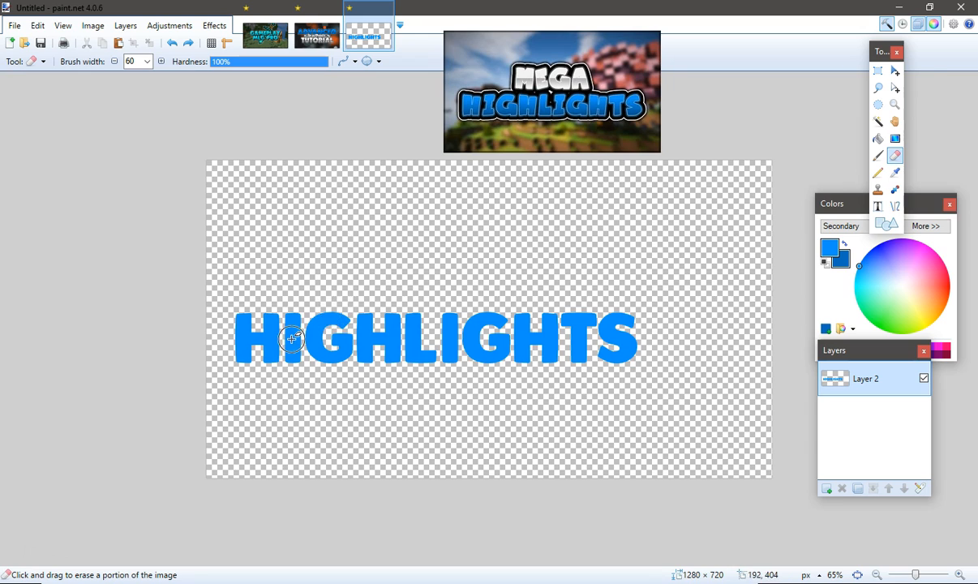
Set the eraser width to 45 and erase the first I and the second H of HIGHLIGHTS.
{"action": "scroll", "coordinate": [451, 323], "scroll_direction": "up", "scroll_amount": 3}
{"action": "left_click_drag", "start_coordinate": [289, 563], "coordinate": [258, 563]}
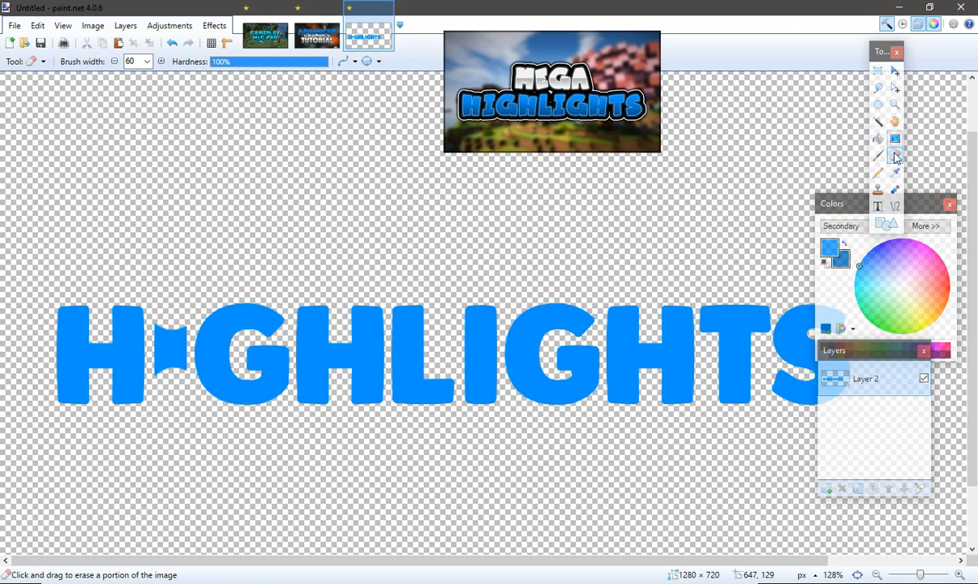
{"action": "left_click", "coordinate": [147, 61]}
{"action": "left_click", "coordinate": [132, 75]}
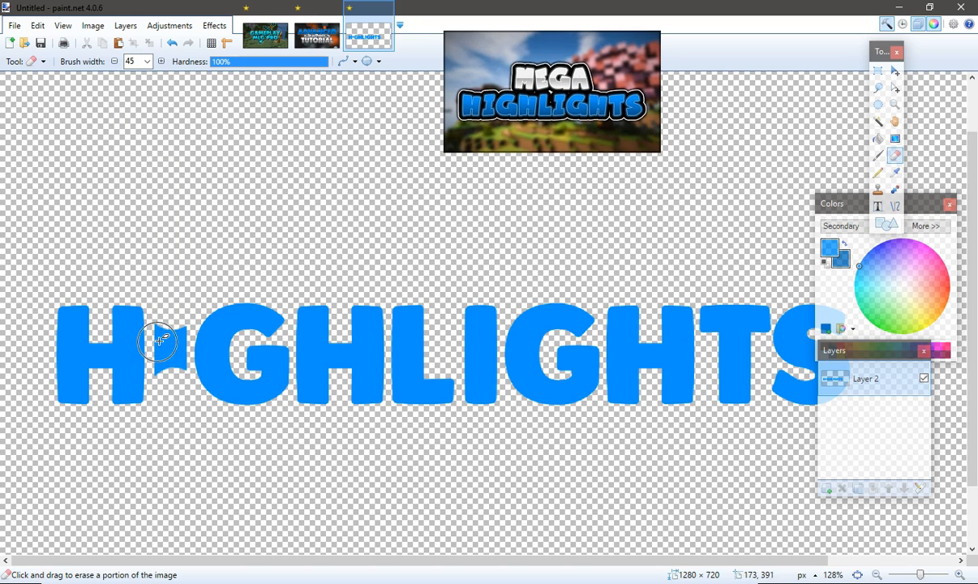
{"action": "mouse_move", "coordinate": [294, 278]}
{"action": "left_mouse_down"}
{"action": "mouse_move", "coordinate": [313, 344]}
{"action": "mouse_move", "coordinate": [346, 300]}
{"action": "left_mouse_up"}
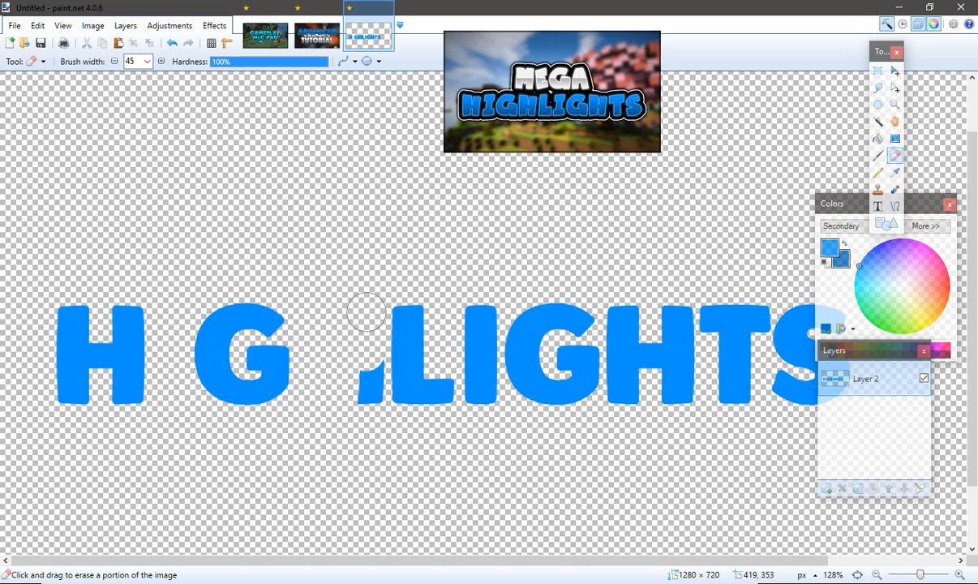
Erase the second I, the third H and the final S, keeping the neighbouring letters intact.
{"action": "left_click_drag", "start_coordinate": [482, 327], "coordinate": [482, 413]}
{"action": "mouse_move", "coordinate": [588, 292]}
{"action": "left_mouse_down"}
{"action": "mouse_move", "coordinate": [623, 335]}
{"action": "mouse_move", "coordinate": [666, 295]}
{"action": "mouse_move", "coordinate": [671, 396]}
{"action": "left_mouse_up"}
{"action": "left_click_drag", "start_coordinate": [591, 561], "coordinate": [703, 563]}
{"action": "mouse_move", "coordinate": [706, 332]}
{"action": "left_mouse_down"}
{"action": "mouse_move", "coordinate": [676, 317]}
{"action": "mouse_move", "coordinate": [655, 345]}
{"action": "mouse_move", "coordinate": [716, 378]}
{"action": "left_mouse_up"}
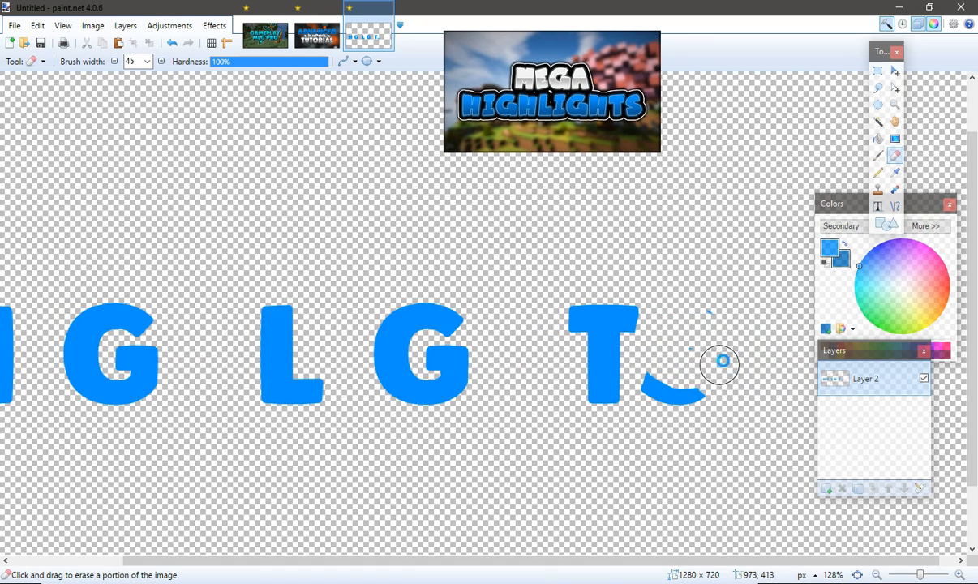
{"action": "key", "text": "ctrl+z"}
{"action": "left_click_drag", "start_coordinate": [660, 339], "coordinate": [682, 378]}
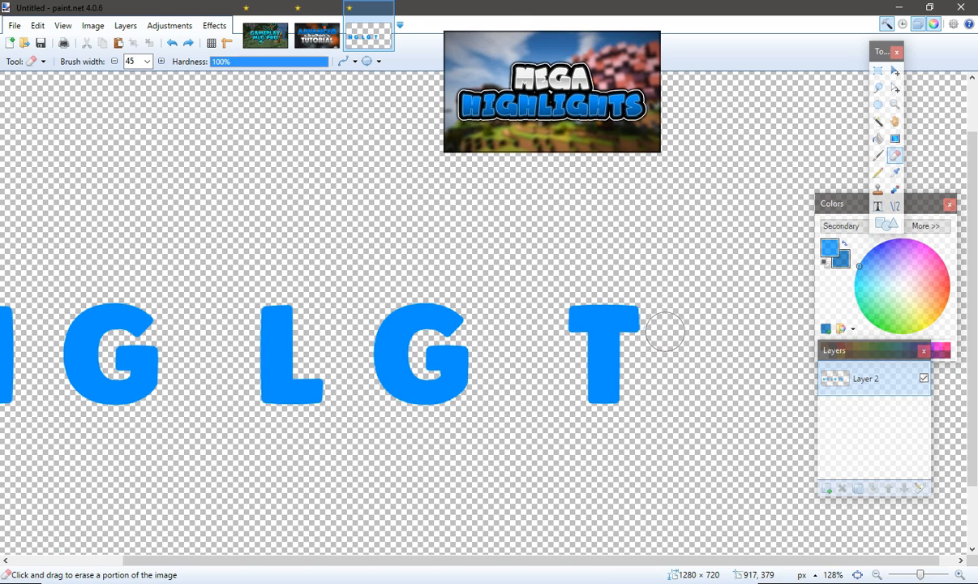
Add a new layer, write a separate I on it, and rotate it about 9° clockwise into the gap between H and G.
{"action": "scroll", "coordinate": [682, 330], "scroll_direction": "down", "scroll_amount": 2}
{"action": "left_click", "coordinate": [827, 488]}
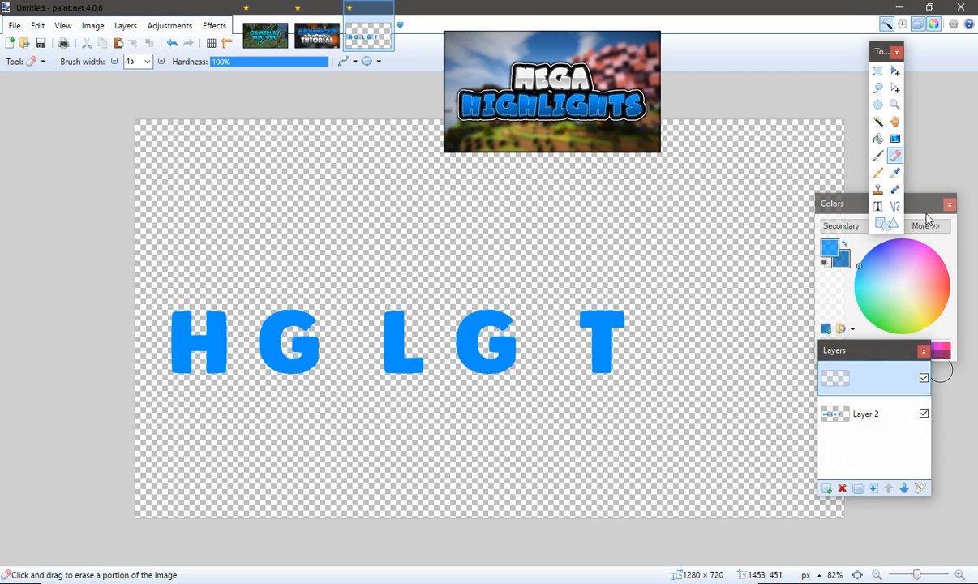
{"action": "left_click", "coordinate": [878, 206]}
{"action": "left_click", "coordinate": [252, 359]}
{"action": "type", "text": "IU"}
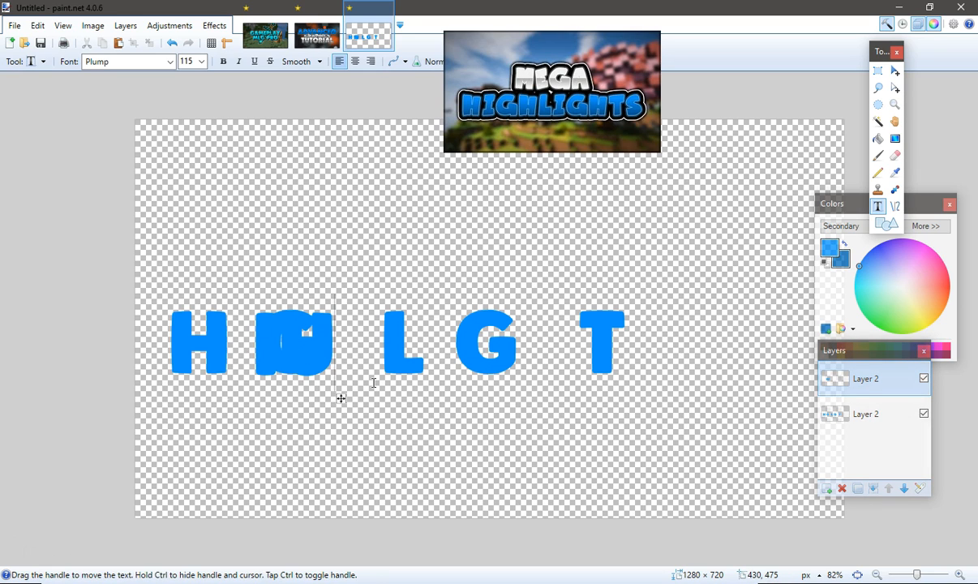
{"action": "key", "text": "BackSpace"}
{"action": "key", "text": "BackSpace"}
{"action": "type", "text": "I"}
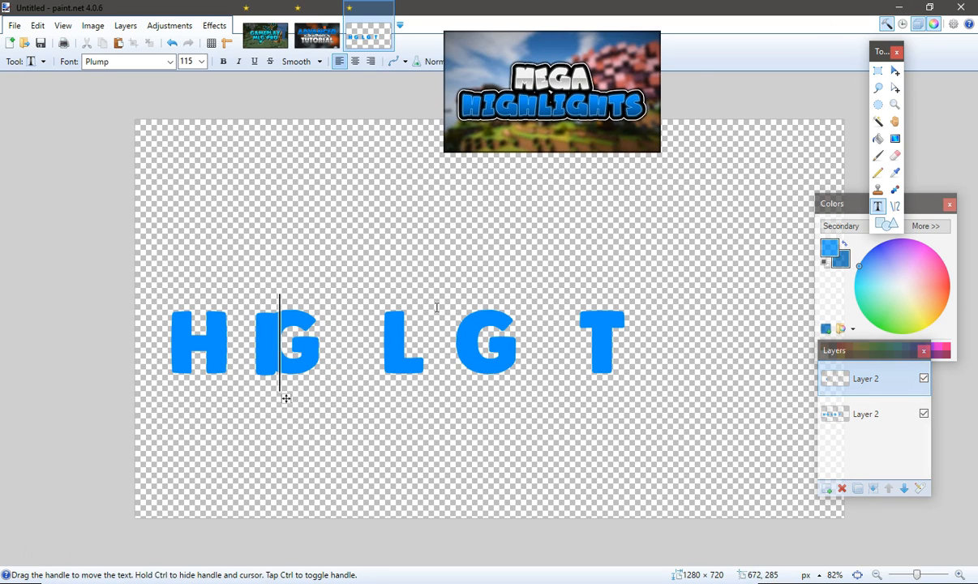
{"action": "left_click", "coordinate": [895, 70]}
{"action": "left_click_drag", "start_coordinate": [323, 309], "coordinate": [253, 340]}
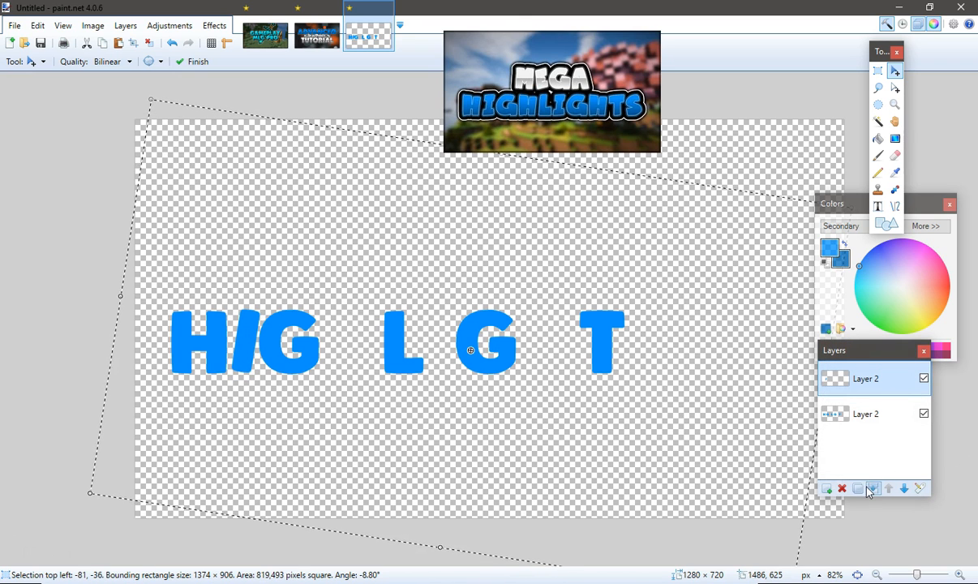
On a fresh layer, write an H and rotate it about 15° counter-clockwise into the gap between G and L, then deselect.
{"action": "left_click", "coordinate": [827, 489]}
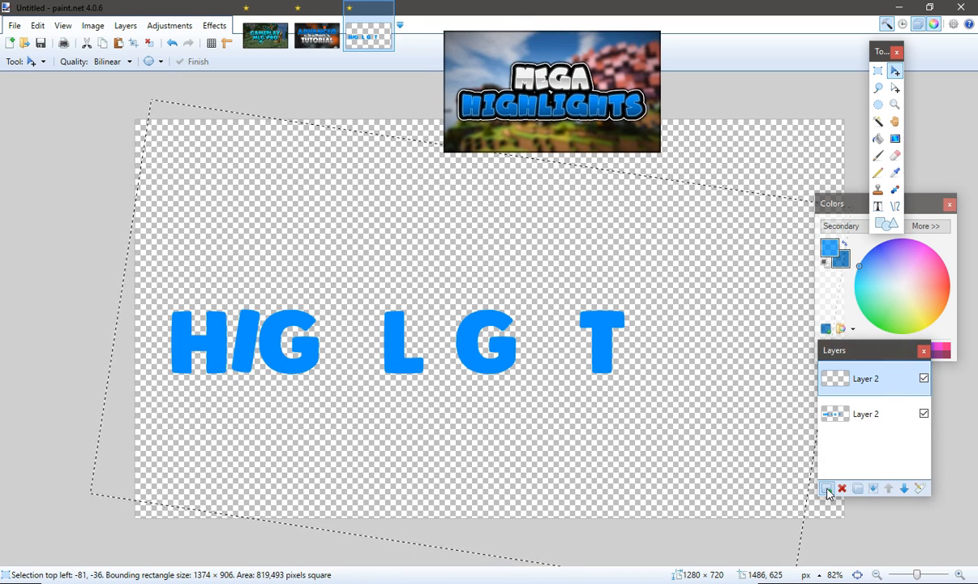
{"action": "key", "text": "ctrl+d"}
{"action": "left_click", "coordinate": [878, 206]}
{"action": "left_click", "coordinate": [314, 307]}
{"action": "type", "text": "H"}
{"action": "left_click", "coordinate": [896, 71]}
{"action": "left_click_drag", "start_coordinate": [350, 379], "coordinate": [353, 331]}
{"action": "key", "text": "ctrl+d"}
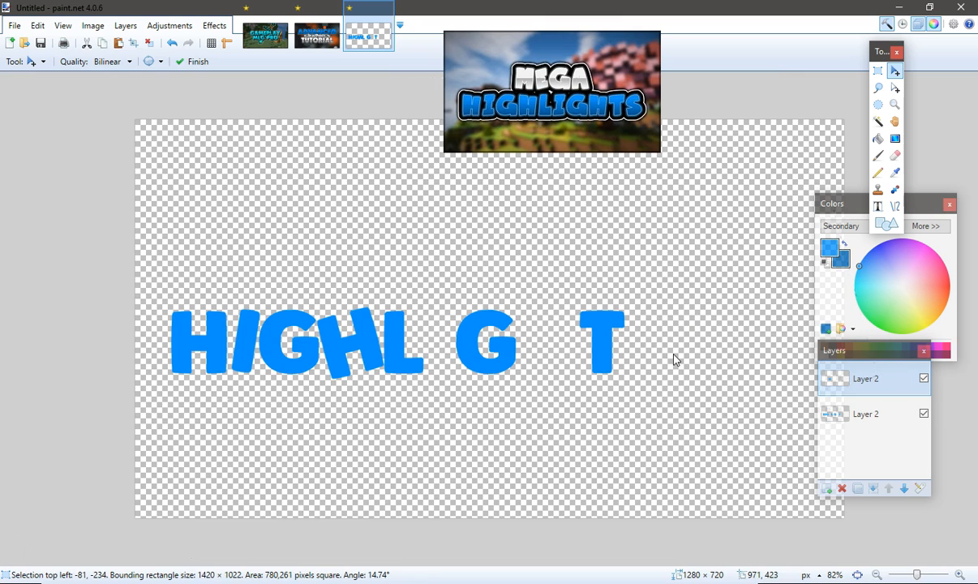
Add another empty layer and merge the tilted H's layer down into the lettering layer.
{"action": "left_click", "coordinate": [827, 488]}
{"action": "left_click", "coordinate": [858, 416]}
{"action": "left_click", "coordinate": [874, 488]}
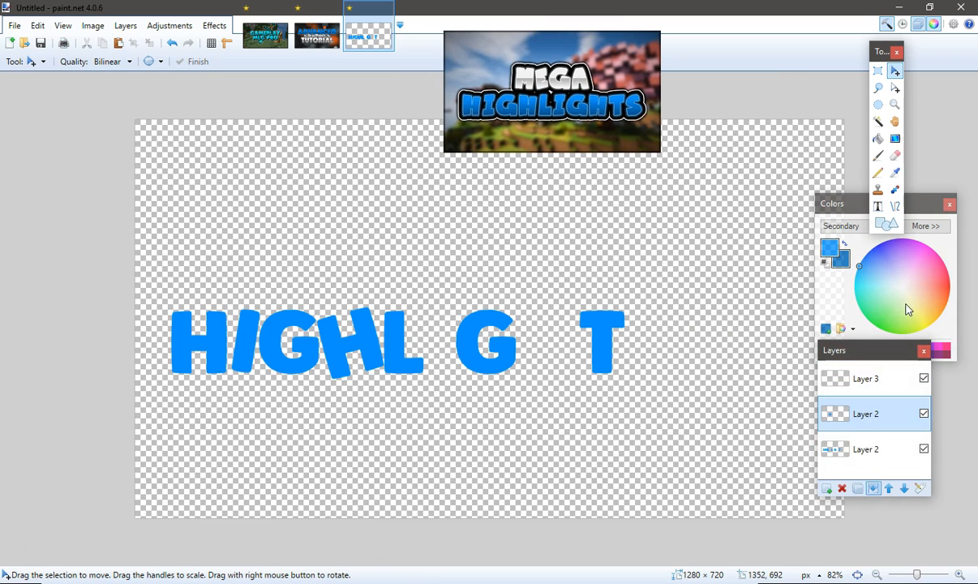
{"action": "left_click", "coordinate": [877, 207]}
{"action": "left_click", "coordinate": [395, 320]}
{"action": "type", "text": "I"}
{"action": "left_click", "coordinate": [896, 71]}
{"action": "left_click_drag", "start_coordinate": [668, 267], "coordinate": [543, 274]}
{"action": "key", "text": "ctrl+z"}
{"action": "key", "text": "ctrl+z"}
{"action": "key", "text": "ctrl+z"}
On the empty top layer, write an I, rotate it about 9° clockwise between L and G, and merge it into the lettering.
{"action": "left_click", "coordinate": [827, 488]}
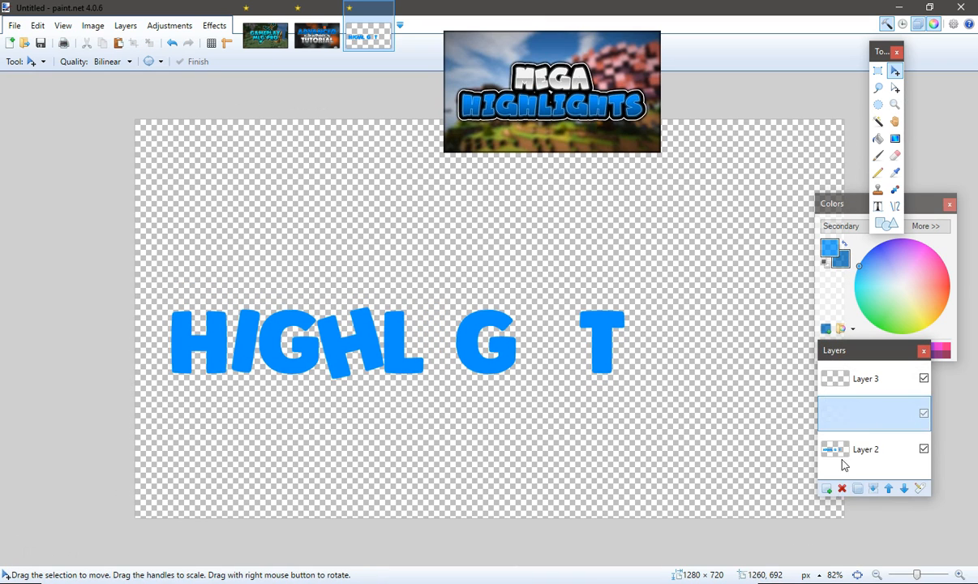
{"action": "left_click", "coordinate": [878, 206]}
{"action": "left_click", "coordinate": [445, 348]}
{"action": "left_click", "coordinate": [852, 379]}
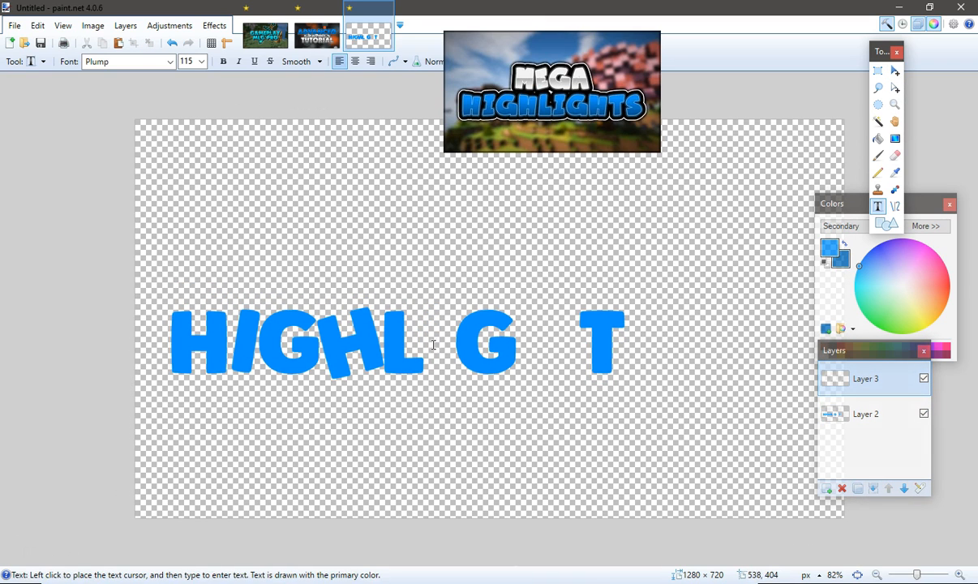
{"action": "left_click", "coordinate": [437, 344]}
{"action": "type", "text": "I"}
{"action": "type", "text": "m"}
{"action": "left_click_drag", "start_coordinate": [679, 247], "coordinate": [591, 252]}
{"action": "left_click_drag", "start_coordinate": [446, 340], "coordinate": [438, 344]}
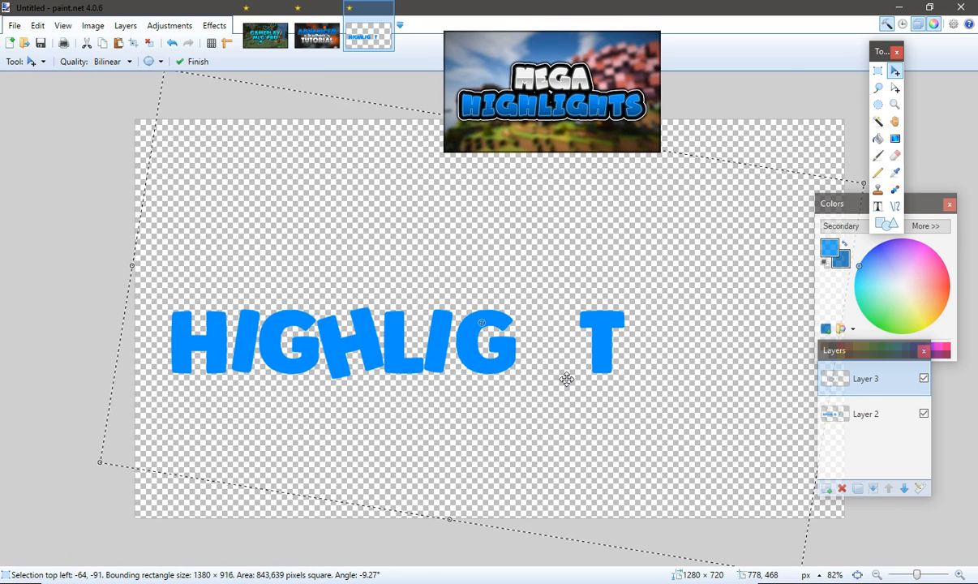
{"action": "key", "text": "ctrl+d"}
{"action": "left_click", "coordinate": [872, 488]}
Write an H on its own layer, tilt it counter-clockwise into the gap between G and T, and merge it into the lettering.
{"action": "left_click", "coordinate": [878, 206]}
{"action": "left_click", "coordinate": [540, 415]}
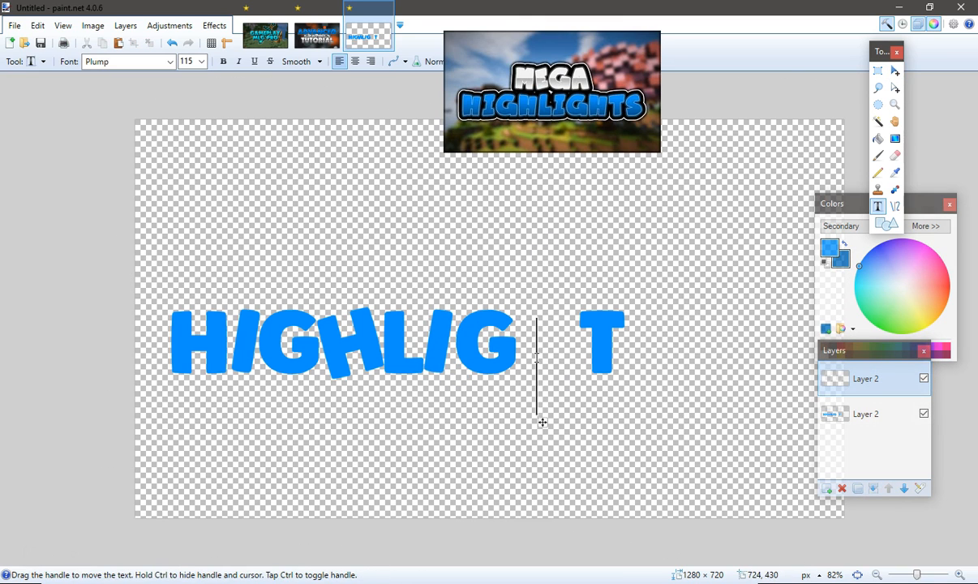
{"action": "type", "text": "H"}
{"action": "left_click_drag", "start_coordinate": [601, 327], "coordinate": [587, 306]}
{"action": "left_click_drag", "start_coordinate": [579, 352], "coordinate": [555, 341]}
{"action": "key", "text": "ctrl+d"}
{"action": "left_click", "coordinate": [878, 206]}
{"action": "left_click", "coordinate": [872, 489]}
On a new layer, write an S, rotate it about 11° clockwise after the T, and merge it into the lettering.
{"action": "left_click", "coordinate": [826, 488]}
{"action": "left_click", "coordinate": [626, 357]}
{"action": "type", "text": "S"}
{"action": "left_click", "coordinate": [895, 71]}
{"action": "left_click_drag", "start_coordinate": [703, 327], "coordinate": [735, 389]}
{"action": "left_click_drag", "start_coordinate": [632, 394], "coordinate": [640, 343]}
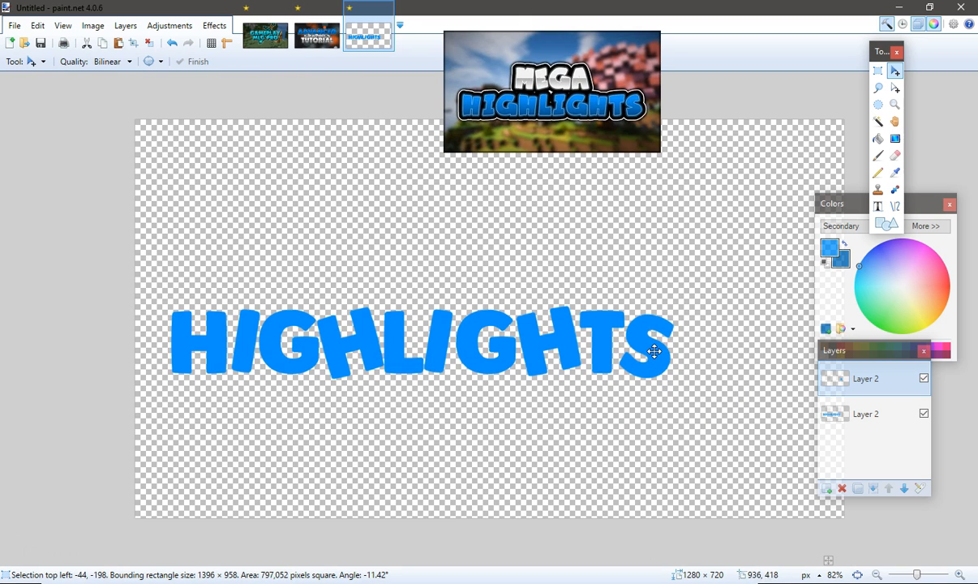
{"action": "key", "text": "ctrl+d"}
{"action": "left_click", "coordinate": [873, 489]}
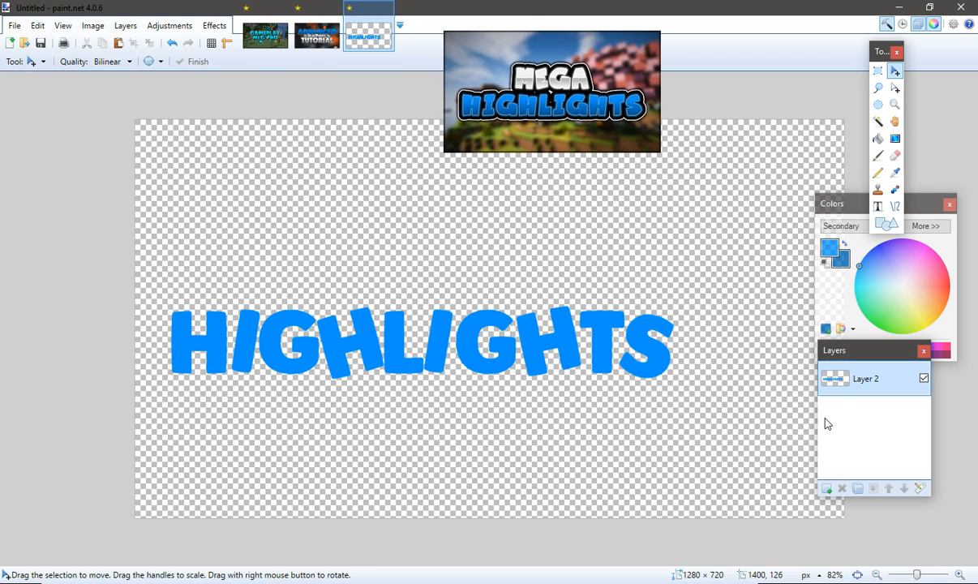
Select all the HIGHLIGHTS letters by color, fill them with a vertical linear gradient of the two blues, and deselect.
{"action": "left_click", "coordinate": [878, 121]}
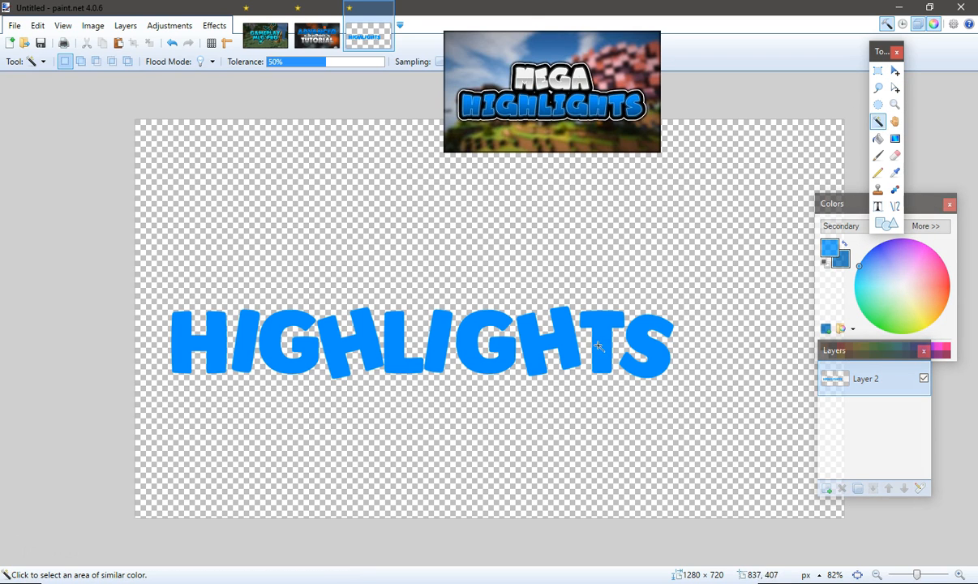
{"action": "left_click", "coordinate": [598, 346]}
{"action": "left_click", "coordinate": [895, 138]}
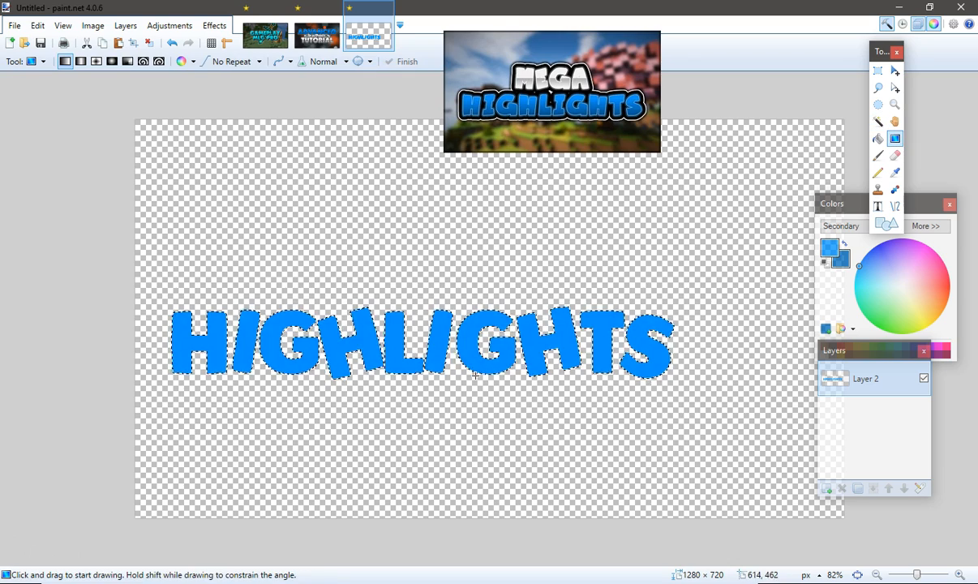
{"action": "left_click_drag", "start_coordinate": [440, 430], "coordinate": [452, 288]}
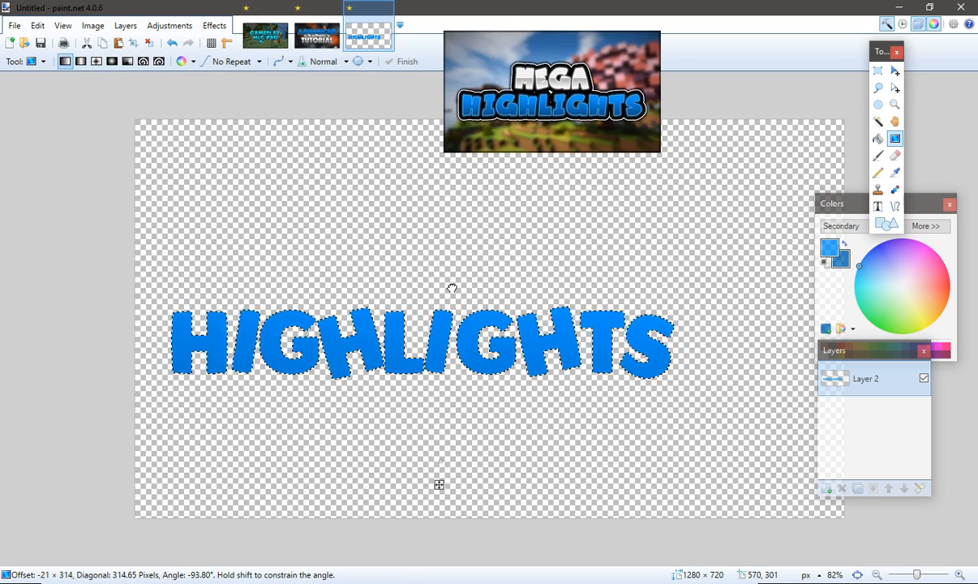
{"action": "key", "text": "ctrl+d"}
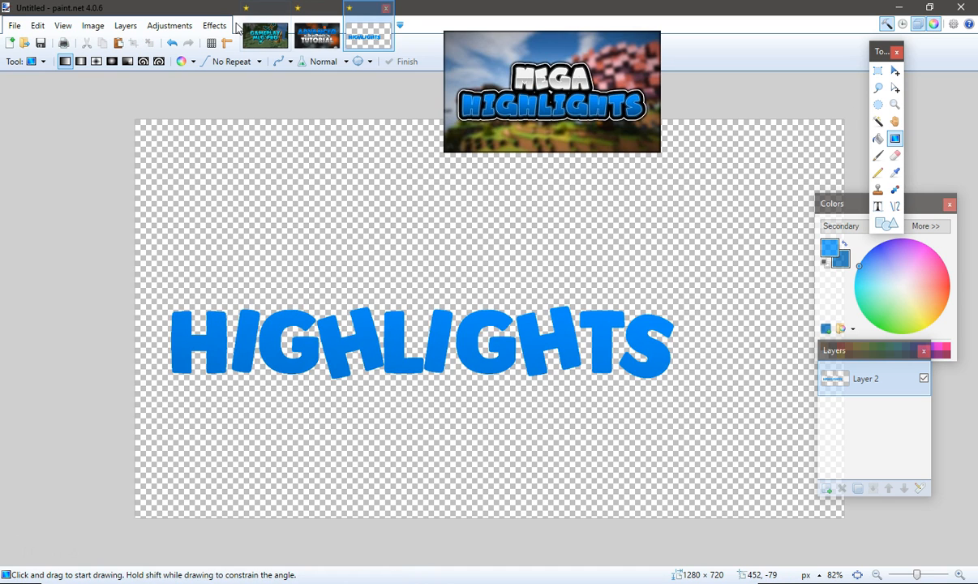
Apply a Drop Shadow outline to the lettering with widening radius 3 and light cyan color (R 68, G 242, B 255).
{"action": "left_click", "coordinate": [215, 25]}
{"action": "mouse_move", "coordinate": [266, 124]}
{"action": "left_click", "coordinate": [397, 120]}
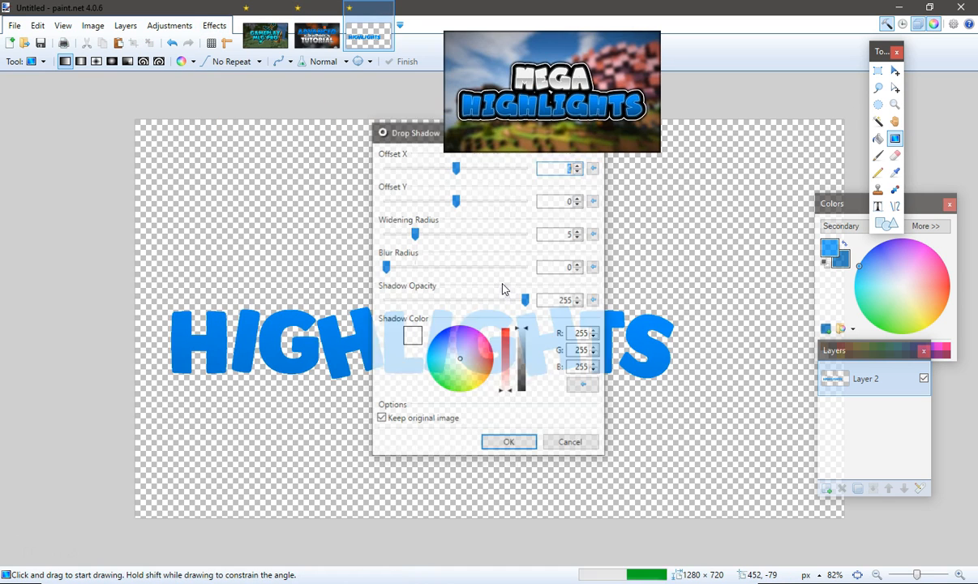
{"action": "left_click_drag", "start_coordinate": [456, 357], "coordinate": [430, 365]}
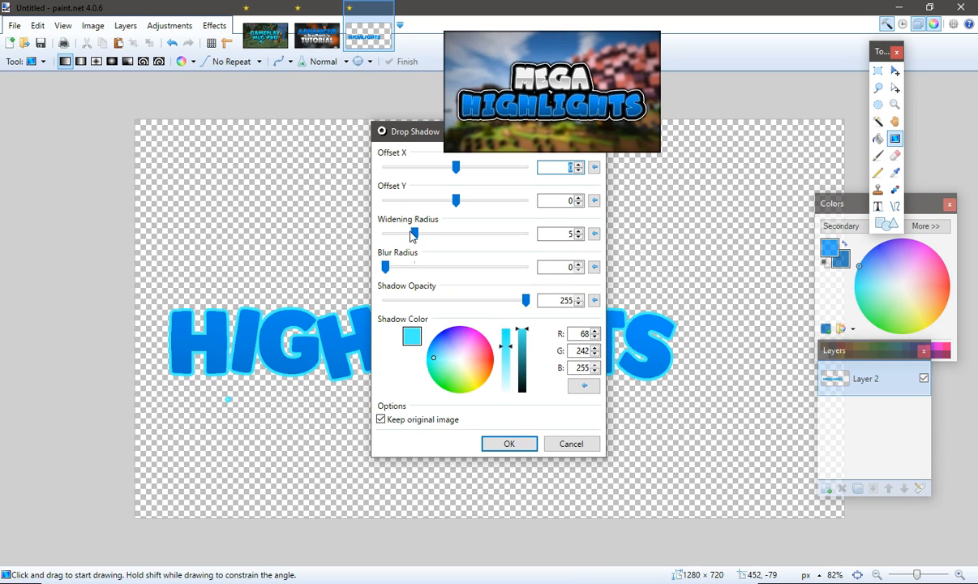
{"action": "left_click_drag", "start_coordinate": [414, 235], "coordinate": [397, 241]}
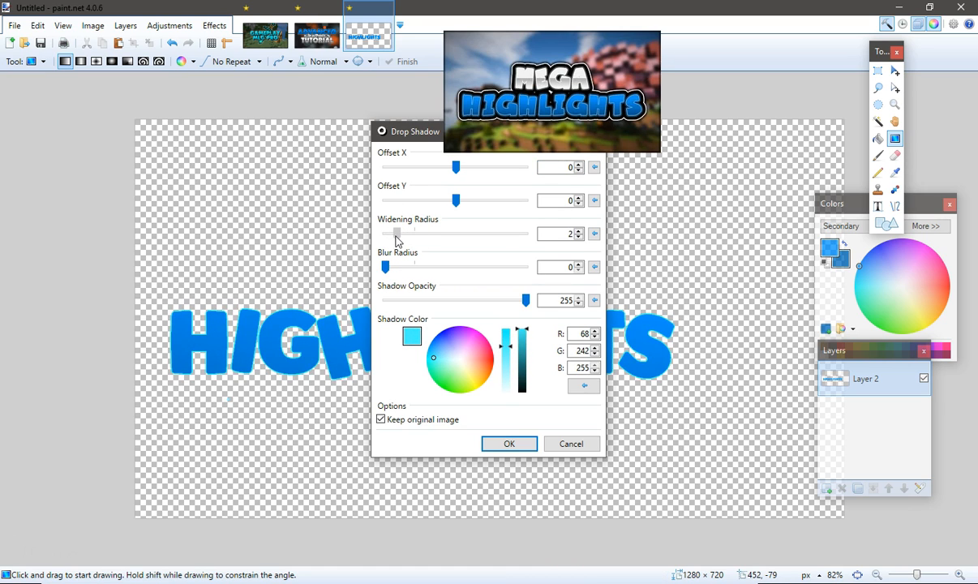
{"action": "left_click", "coordinate": [510, 443]}
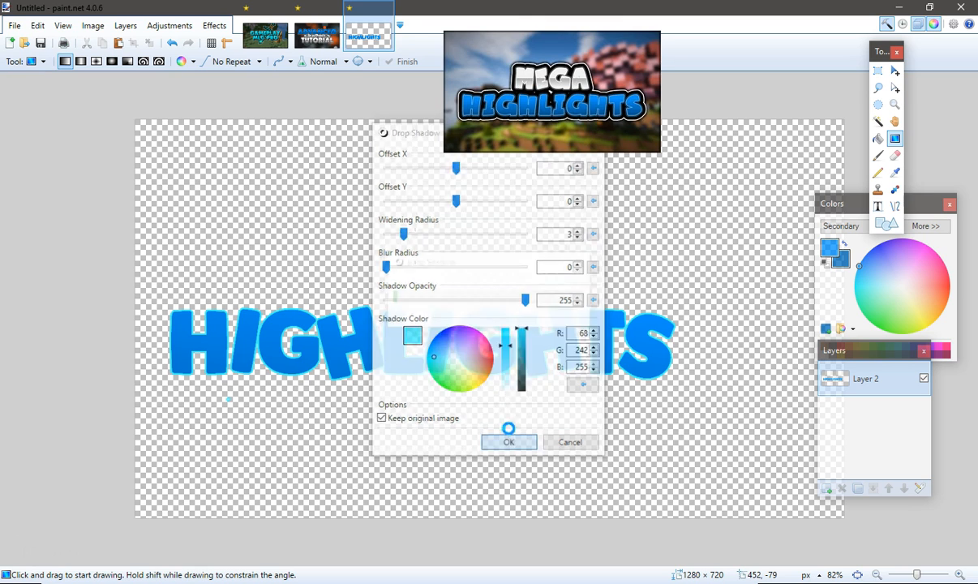
Apply a black Drop Shadow outline with widening radius 10 around the HIGHLIGHTS lettering.
{"action": "left_click", "coordinate": [214, 25]}
{"action": "mouse_move", "coordinate": [270, 122]}
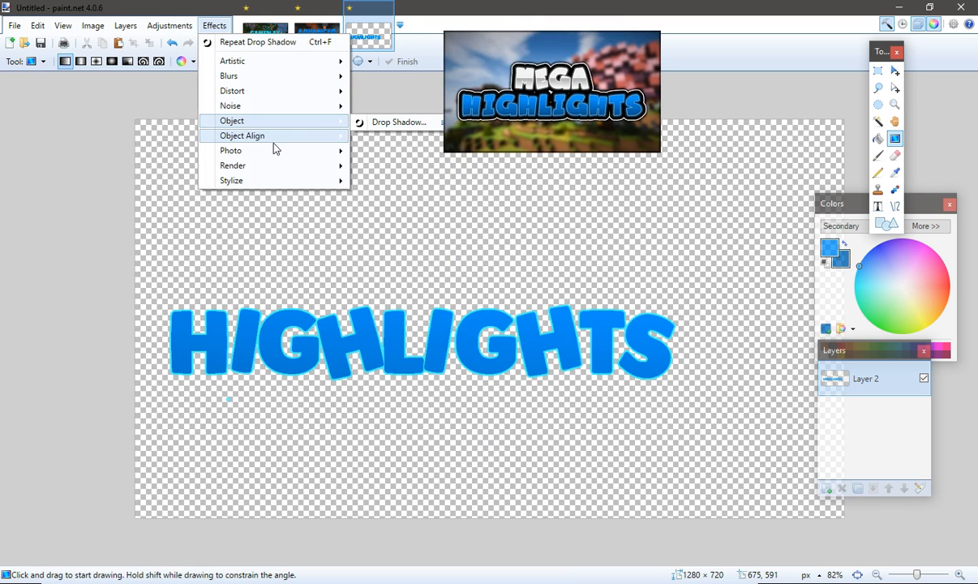
{"action": "left_click", "coordinate": [369, 123]}
{"action": "left_click", "coordinate": [215, 26]}
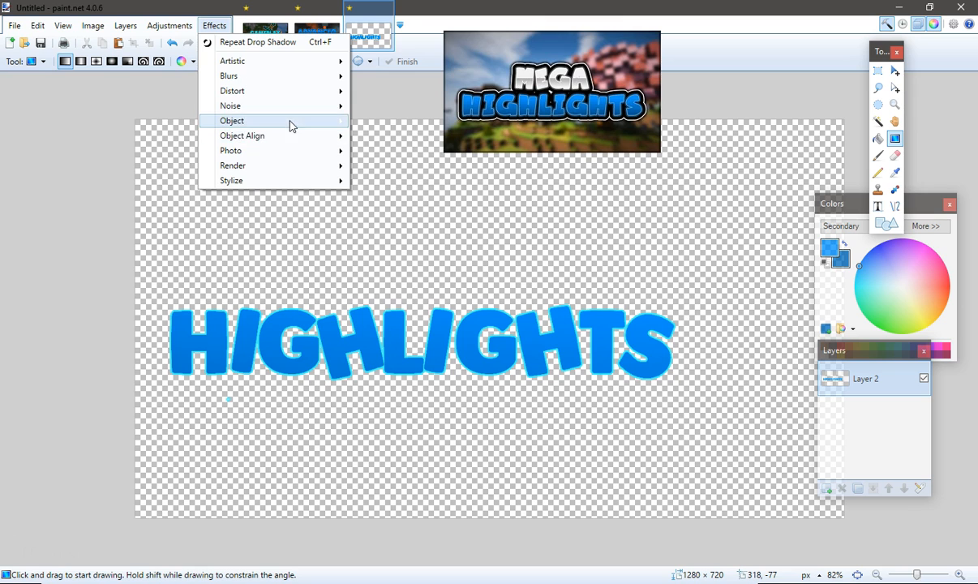
{"action": "left_click", "coordinate": [393, 124]}
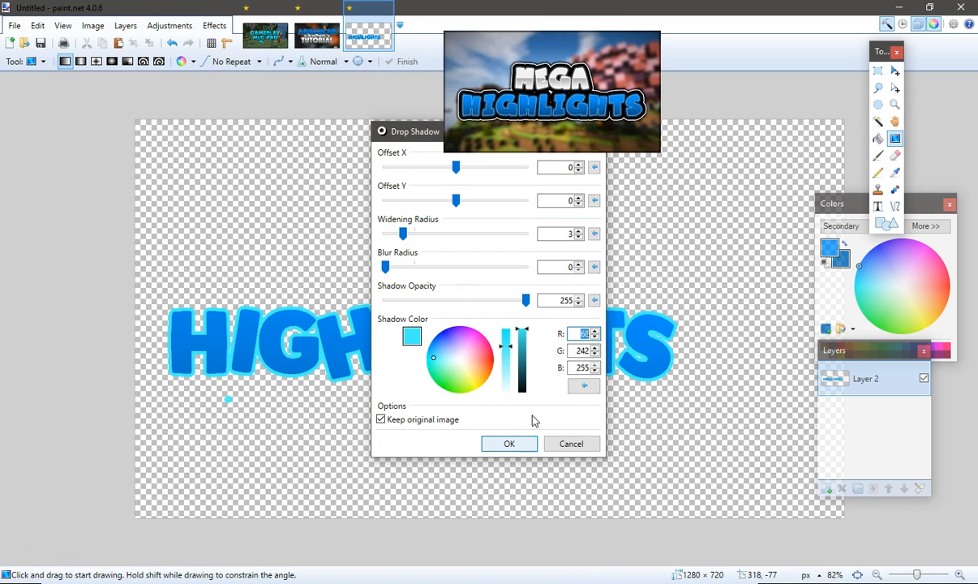
{"action": "left_click", "coordinate": [522, 390]}
{"action": "left_click_drag", "start_coordinate": [411, 240], "coordinate": [444, 245]}
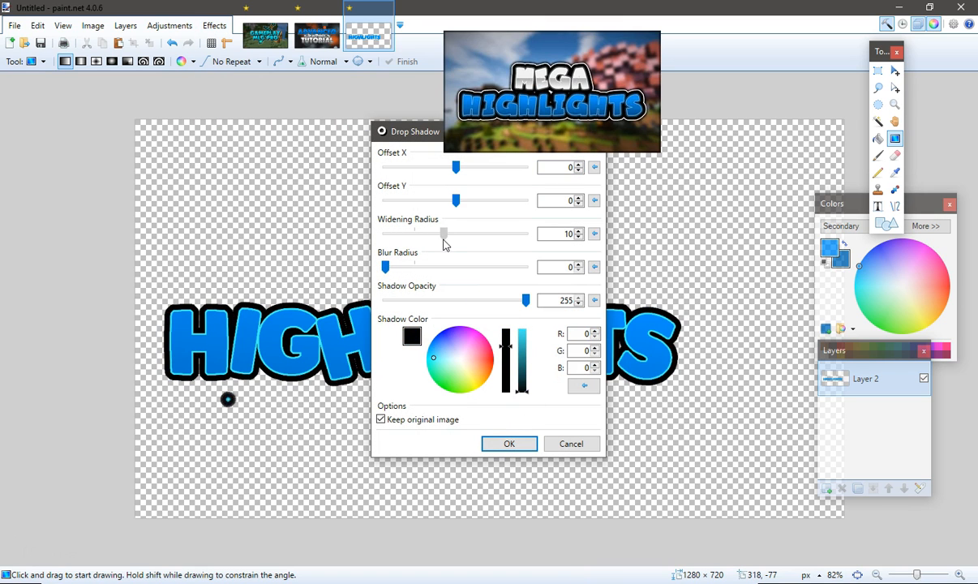
{"action": "left_click", "coordinate": [523, 448]}
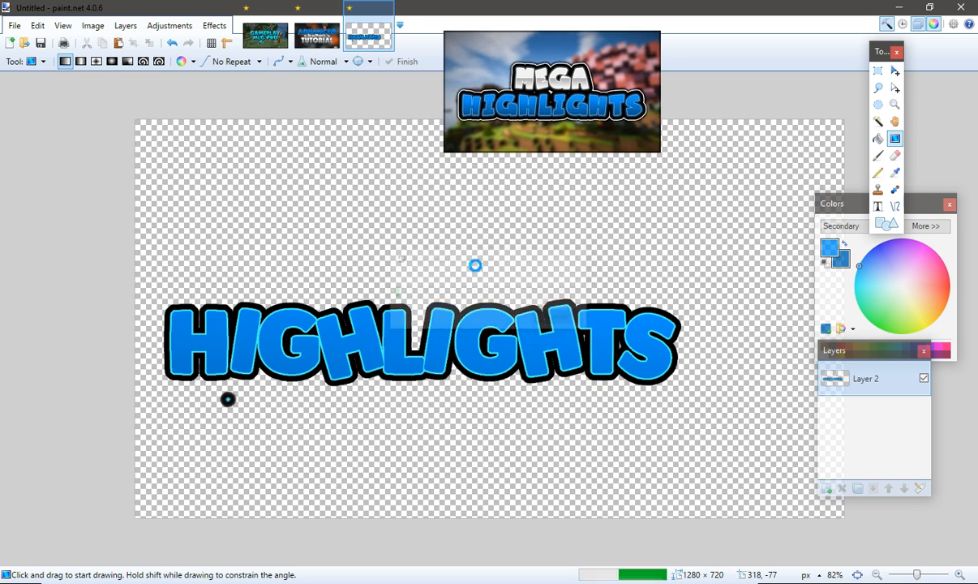
Apply a white Drop Shadow outline with widening radius 5 around the black-outlined HIGHLIGHTS lettering.
{"action": "left_click", "coordinate": [215, 26]}
{"action": "mouse_move", "coordinate": [275, 128]}
{"action": "left_click", "coordinate": [397, 123]}
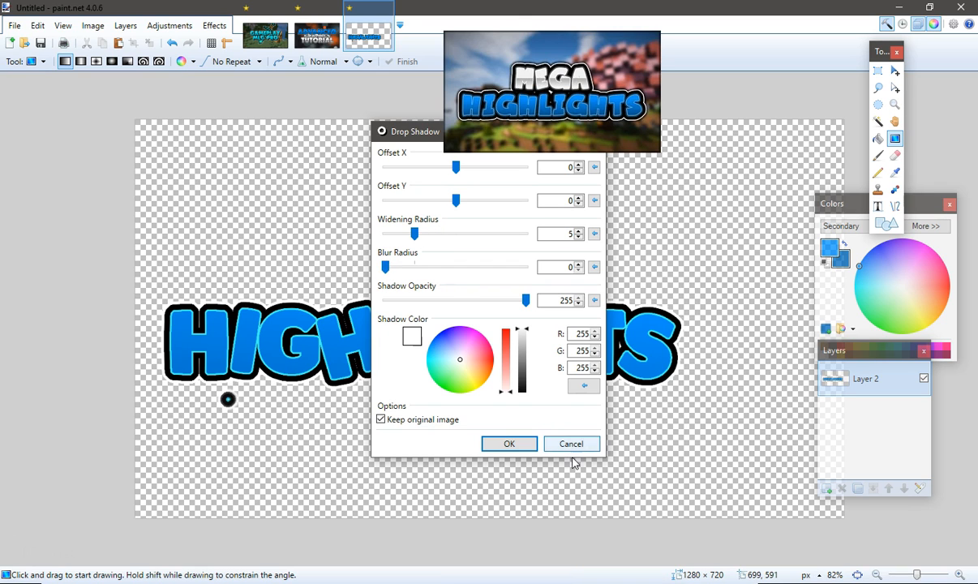
{"action": "left_click", "coordinate": [509, 444]}
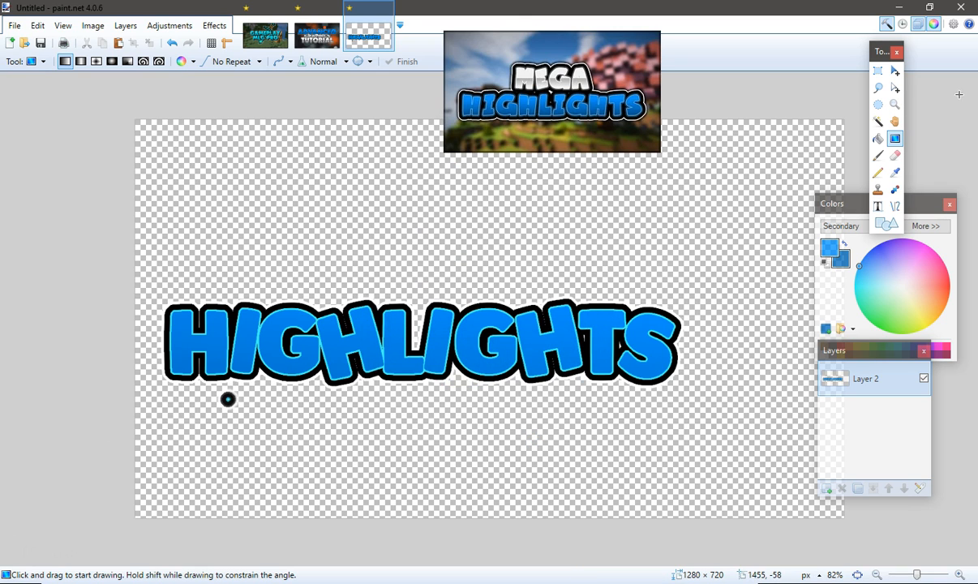
Erase the stray dot below the lettering and center HIGHLIGHTS horizontally on the canvas.
{"action": "left_click", "coordinate": [895, 155]}
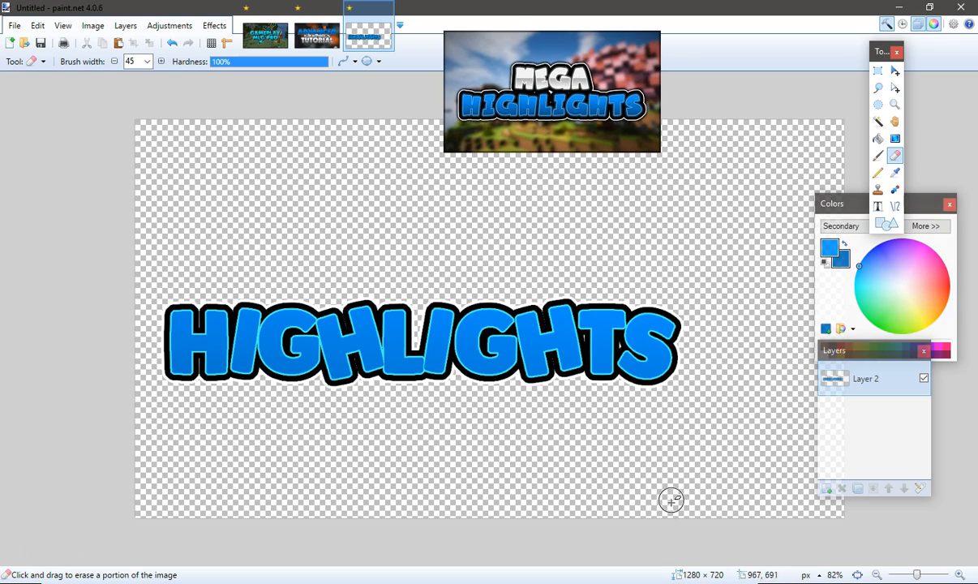
{"action": "left_click", "coordinate": [216, 27]}
{"action": "mouse_move", "coordinate": [275, 143]}
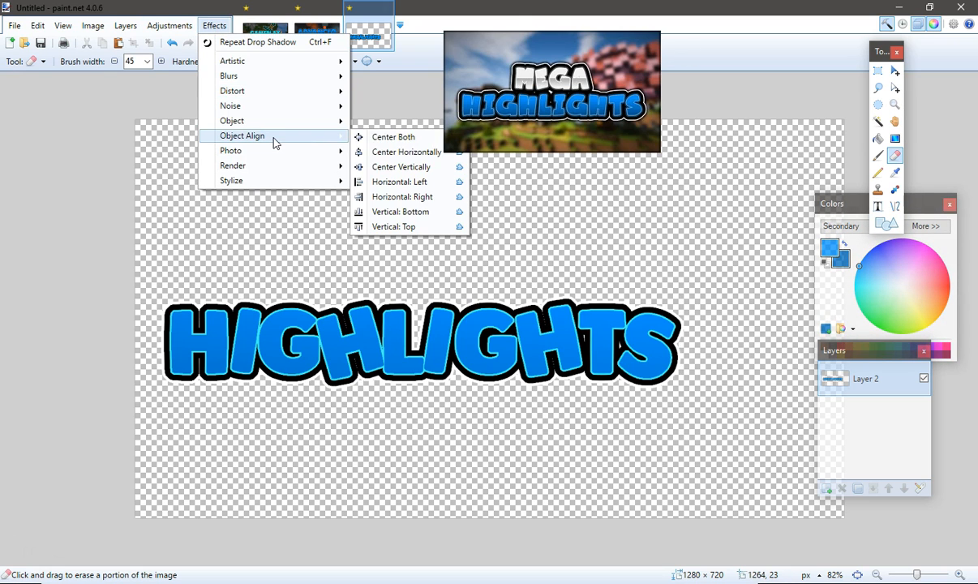
{"action": "left_click", "coordinate": [405, 153]}
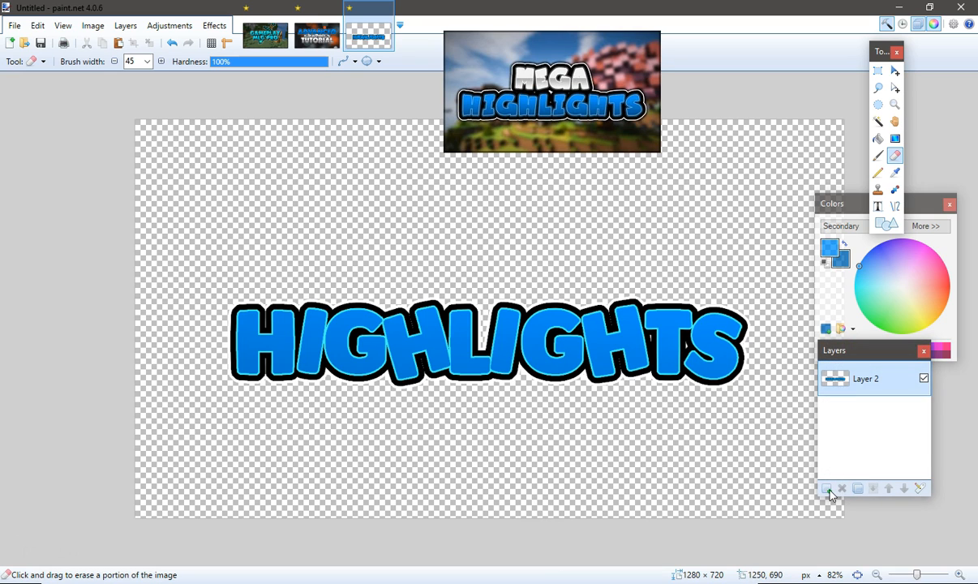
On a single new layer, write MEGA in white Plump at size 115 above HIGHLIGHTS, with gray as the secondary color.
{"action": "left_click", "coordinate": [827, 488]}
{"action": "left_click", "coordinate": [827, 488]}
{"action": "left_click", "coordinate": [829, 247]}
{"action": "left_click_drag", "start_coordinate": [841, 206], "coordinate": [842, 167]}
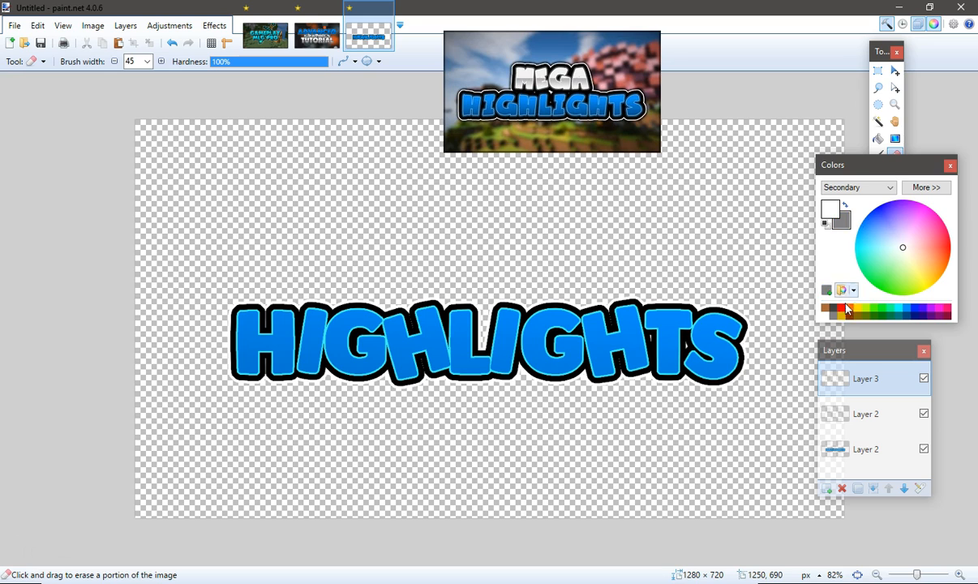
{"action": "left_click", "coordinate": [878, 191]}
{"action": "left_click", "coordinate": [878, 208]}
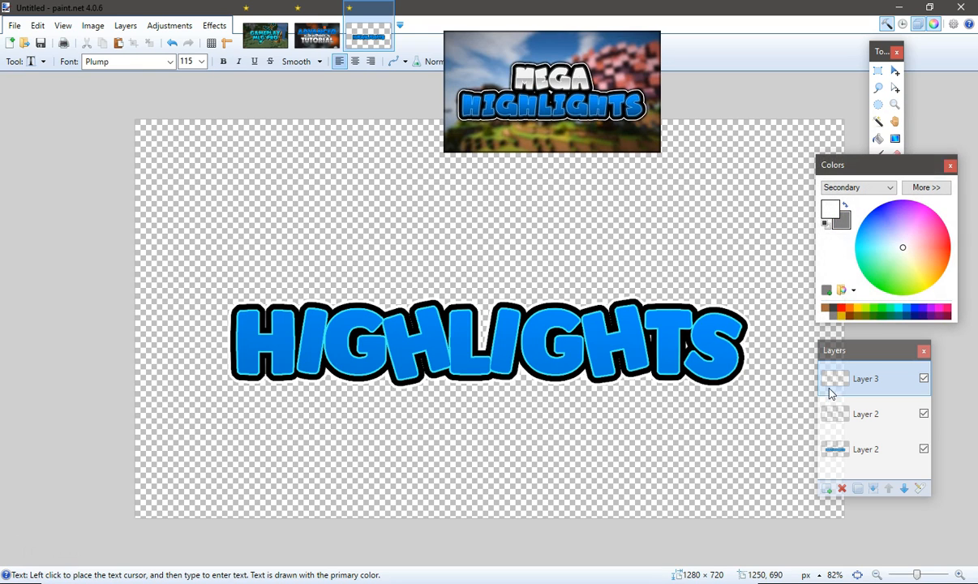
{"action": "left_click", "coordinate": [843, 489]}
{"action": "left_click", "coordinate": [363, 237]}
{"action": "type", "text": "MEGA"}
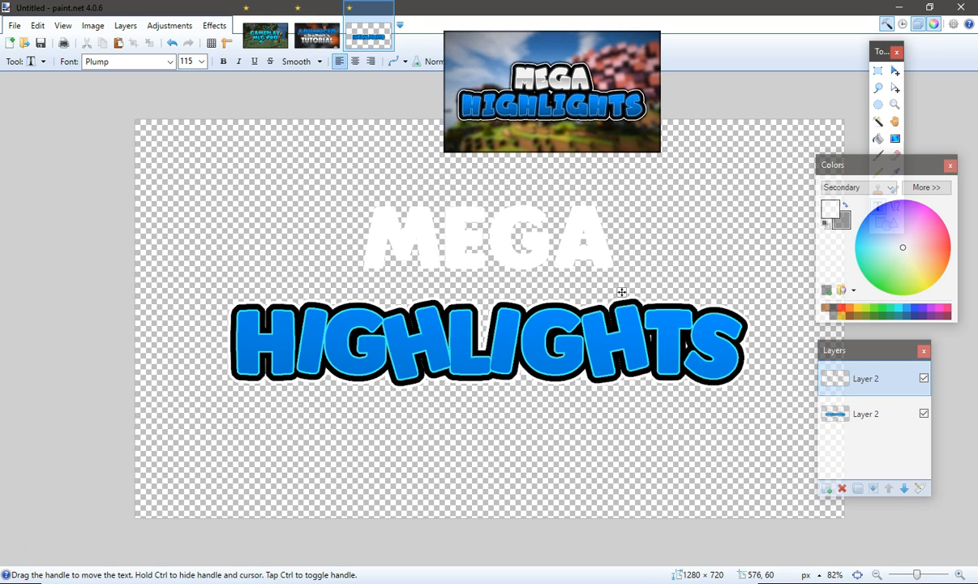
Move MEGA down so its base meets the top of HIGHLIGHTS, and deselect.
{"action": "left_click", "coordinate": [895, 71]}
{"action": "left_click_drag", "start_coordinate": [564, 220], "coordinate": [565, 267]}
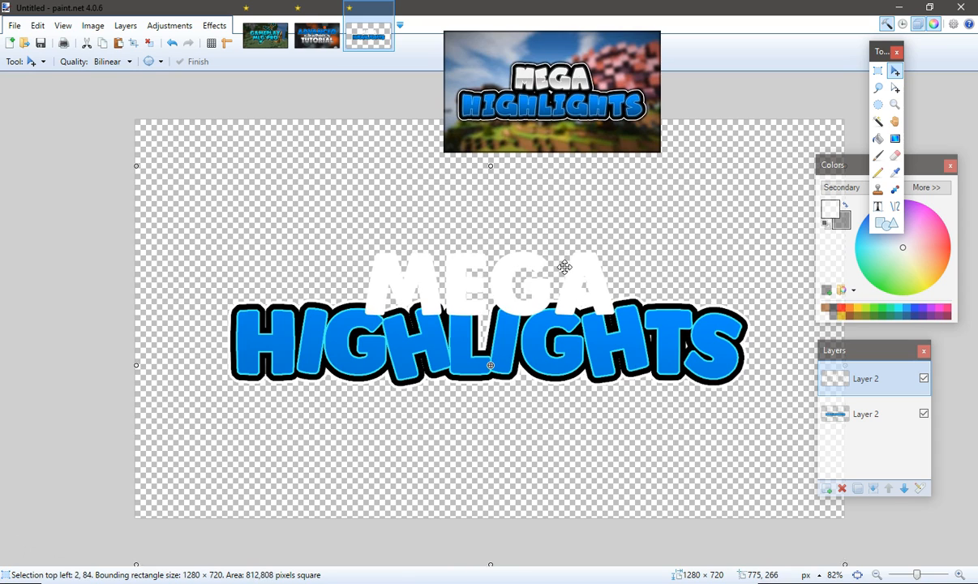
{"action": "key", "text": "ctrl+d"}
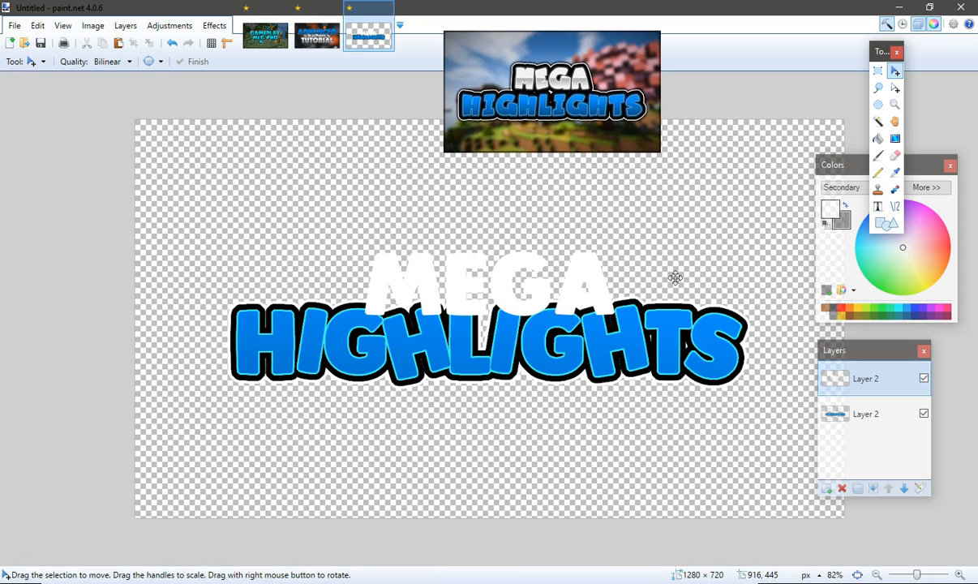
Erase the E and the A from MEGA, leaving the M and G.
{"action": "left_click", "coordinate": [895, 155]}
{"action": "scroll", "coordinate": [455, 273], "scroll_direction": "up", "scroll_amount": 2}
{"action": "mouse_move", "coordinate": [447, 208]}
{"action": "left_mouse_down"}
{"action": "mouse_move", "coordinate": [438, 249]}
{"action": "mouse_move", "coordinate": [444, 329]}
{"action": "mouse_move", "coordinate": [476, 294]}
{"action": "mouse_move", "coordinate": [485, 242]}
{"action": "left_mouse_up"}
{"action": "left_click_drag", "start_coordinate": [627, 368], "coordinate": [681, 219]}
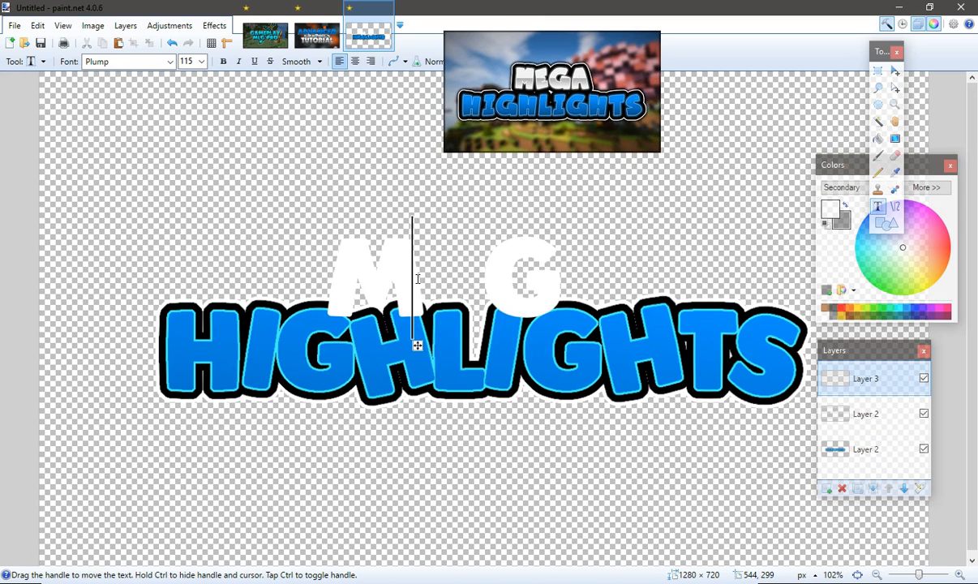
Write an E on its own layer, tilt it counter-clockwise between the M and G, and merge it into the lettering.
{"action": "type", "text": "E"}
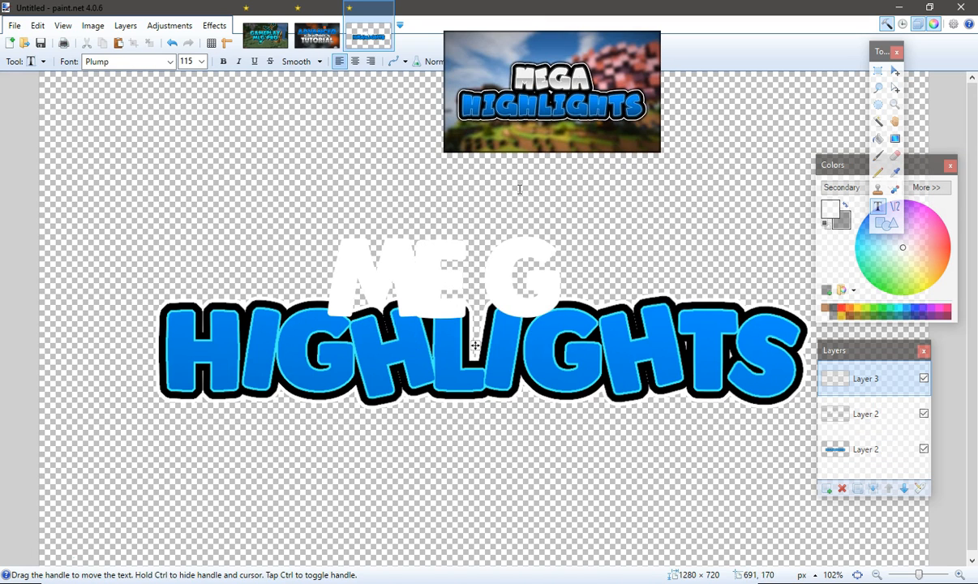
{"action": "left_click", "coordinate": [895, 71]}
{"action": "left_click_drag", "start_coordinate": [499, 213], "coordinate": [482, 292]}
{"action": "key", "text": "ctrl+d"}
{"action": "left_click", "coordinate": [874, 489]}
On a new layer, write an A, rotate it slightly clockwise beside the G, and merge it into the MEGA lettering.
{"action": "left_click", "coordinate": [827, 488]}
{"action": "left_click", "coordinate": [877, 206]}
{"action": "left_click", "coordinate": [590, 259]}
{"action": "type", "text": "A"}
{"action": "left_click", "coordinate": [895, 71]}
{"action": "left_click_drag", "start_coordinate": [677, 224], "coordinate": [694, 268]}
{"action": "left_click_drag", "start_coordinate": [632, 287], "coordinate": [585, 285]}
{"action": "left_click", "coordinate": [878, 121]}
{"action": "left_click", "coordinate": [599, 276]}
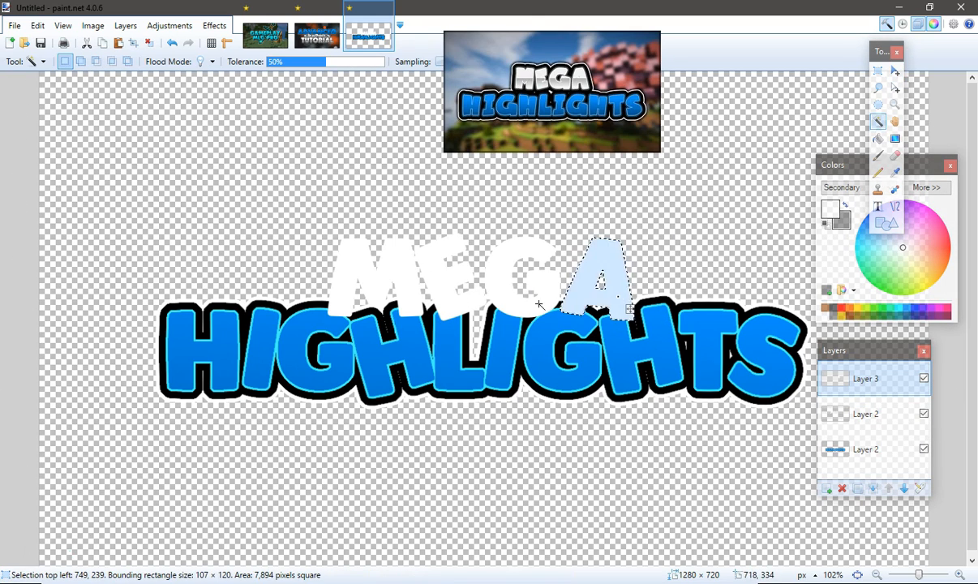
{"action": "key", "text": "ctrl+i"}
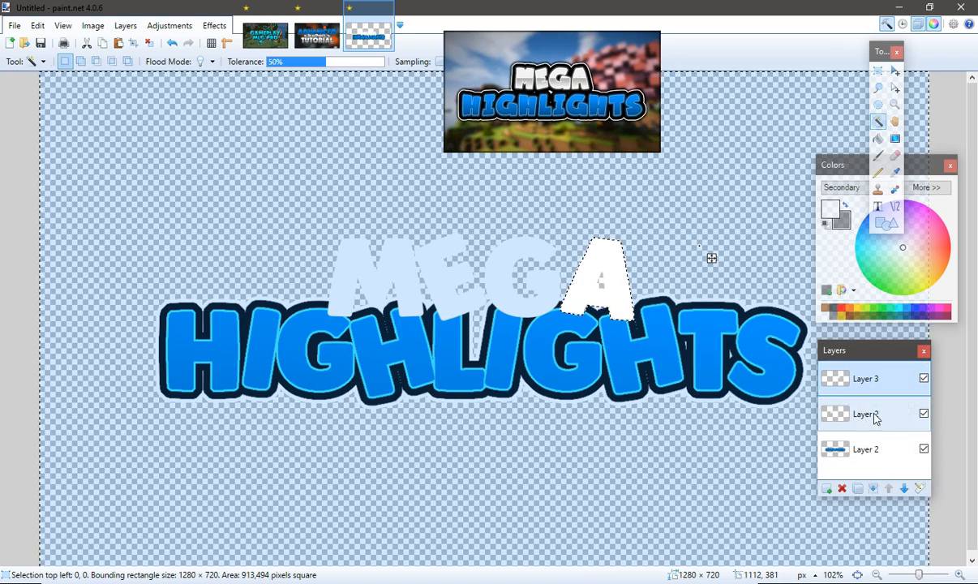
{"action": "left_click", "coordinate": [874, 488]}
Select the MEGA letters by color and cover their lower half with a solid gray rectangle on a new layer.
{"action": "left_click", "coordinate": [515, 299]}
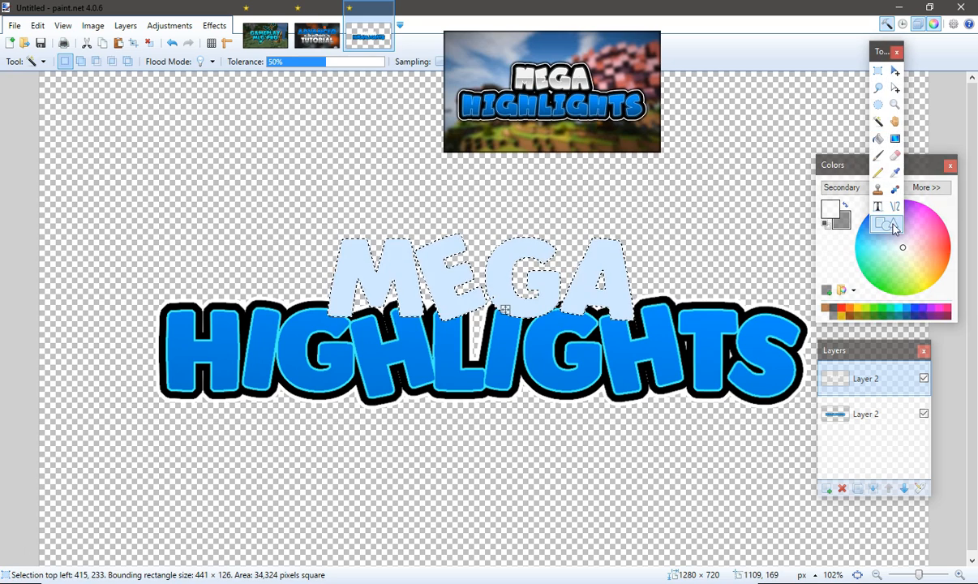
{"action": "left_click", "coordinate": [893, 228]}
{"action": "left_click_drag", "start_coordinate": [335, 280], "coordinate": [625, 319]}
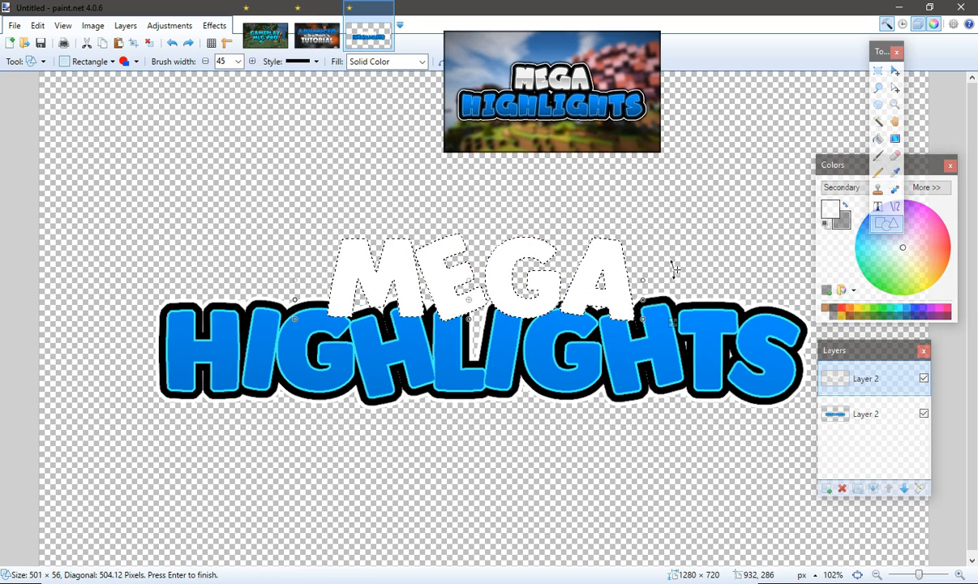
{"action": "key", "text": "Return"}
{"action": "left_click", "coordinate": [827, 489]}
{"action": "left_click_drag", "start_coordinate": [653, 282], "coordinate": [251, 345]}
{"action": "left_click_drag", "start_coordinate": [451, 285], "coordinate": [454, 280]}
{"action": "key", "text": "Return"}
Fill the gray lower half of MEGA with a vertical gray-to-white gradient that lightens downward, deselect, and merge the layer down.
{"action": "left_click", "coordinate": [879, 121]}
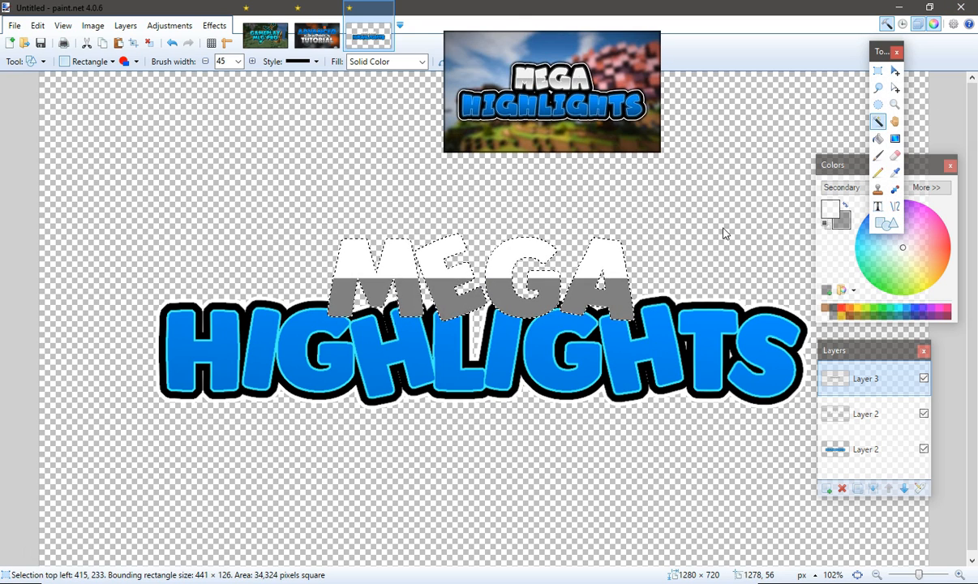
{"action": "left_click", "coordinate": [597, 298]}
{"action": "key", "text": "g"}
{"action": "left_click_drag", "start_coordinate": [497, 375], "coordinate": [497, 208]}
{"action": "key", "text": "ctrl+d"}
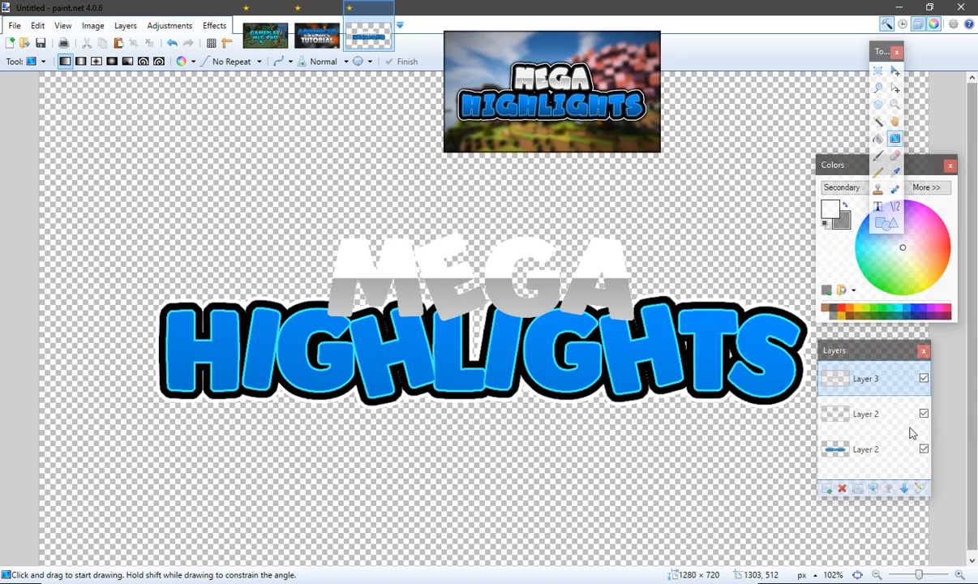
{"action": "left_click", "coordinate": [876, 487]}
Apply a black Drop Shadow outline with widening radius 10 to the MEGA lettering.
{"action": "left_click", "coordinate": [214, 25]}
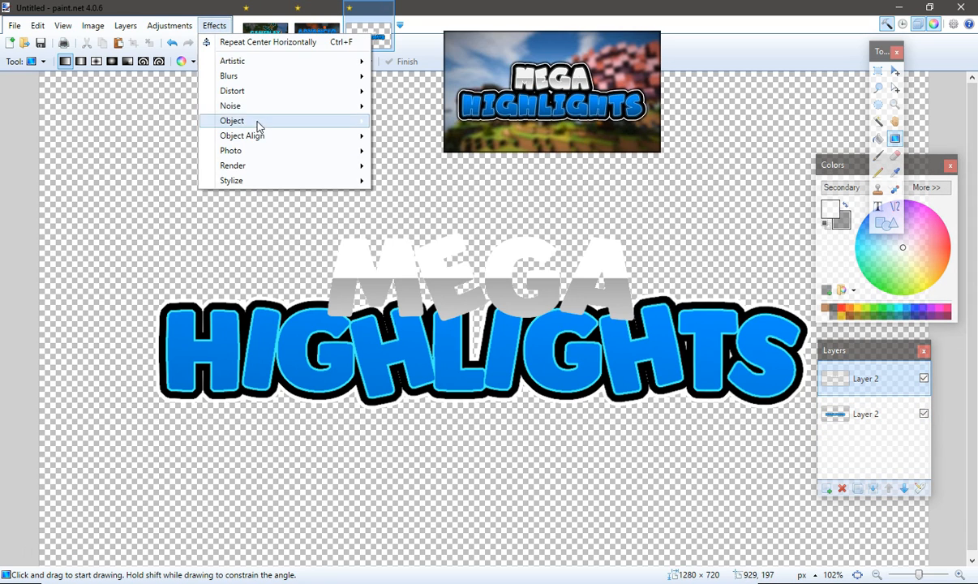
{"action": "left_click", "coordinate": [394, 126]}
{"action": "left_click_drag", "start_coordinate": [524, 359], "coordinate": [523, 395]}
{"action": "left_click_drag", "start_coordinate": [470, 136], "coordinate": [618, 144]}
{"action": "left_click_drag", "start_coordinate": [568, 241], "coordinate": [591, 242]}
{"action": "left_click", "coordinate": [670, 455]}
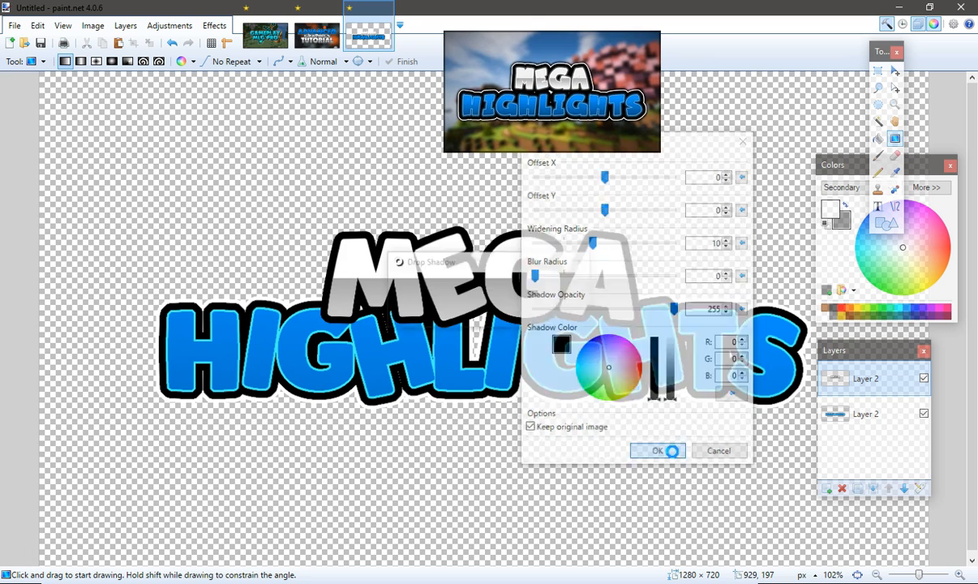
Apply a white Drop Shadow outline with widening radius 6 around the black-outlined MEGA lettering.
{"action": "left_click", "coordinate": [214, 28]}
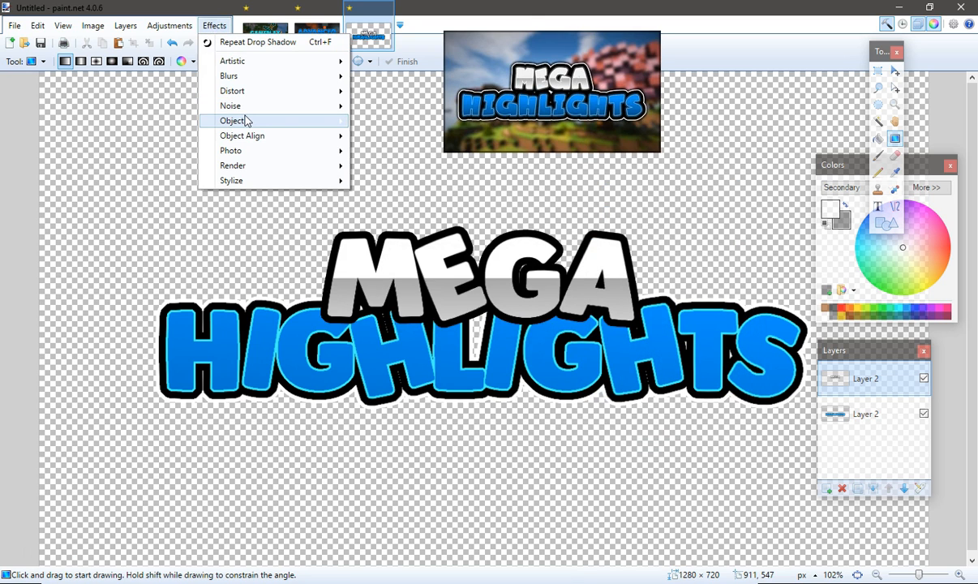
{"action": "left_click", "coordinate": [393, 122]}
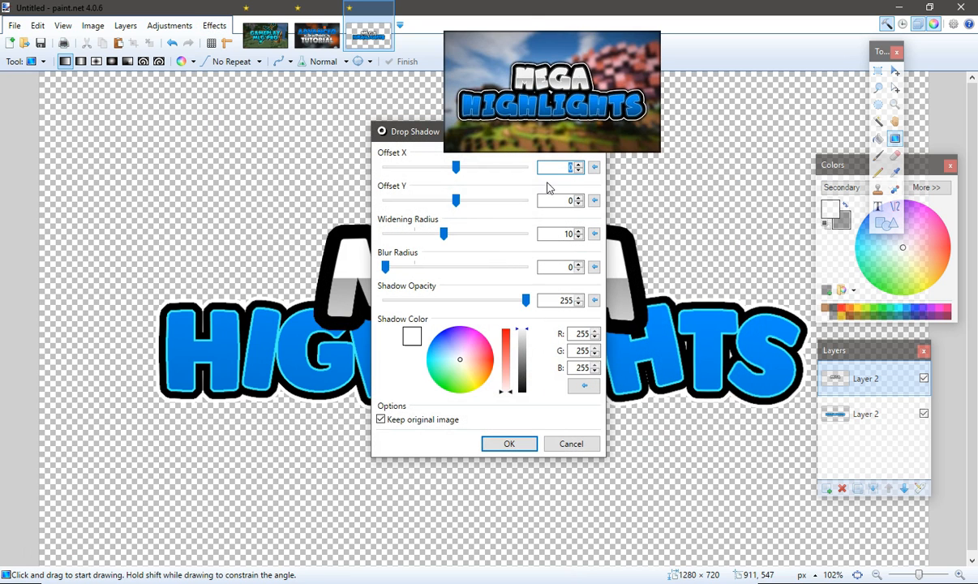
{"action": "left_click_drag", "start_coordinate": [433, 233], "coordinate": [418, 236]}
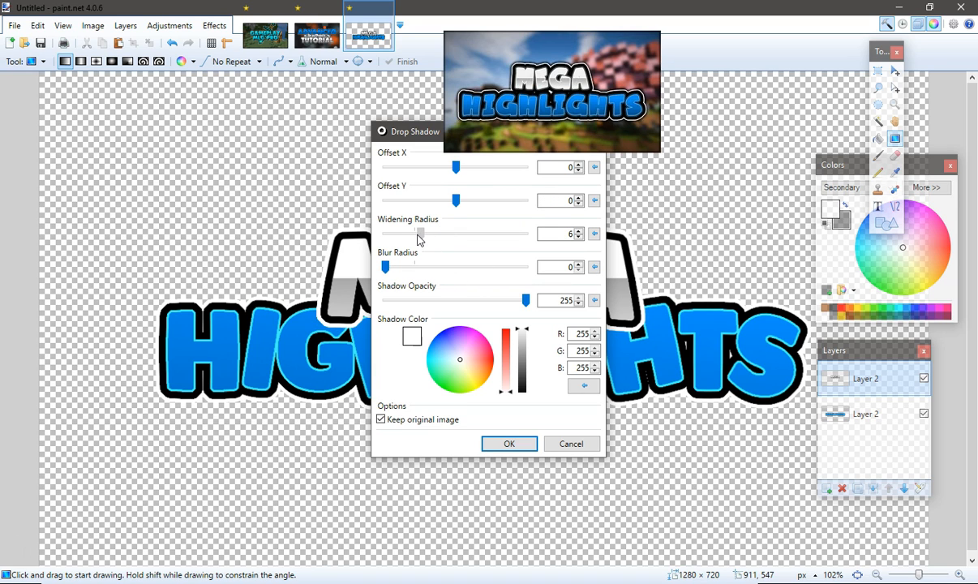
{"action": "left_click", "coordinate": [505, 450]}
{"action": "scroll", "coordinate": [647, 403], "scroll_direction": "down", "scroll_amount": 3}
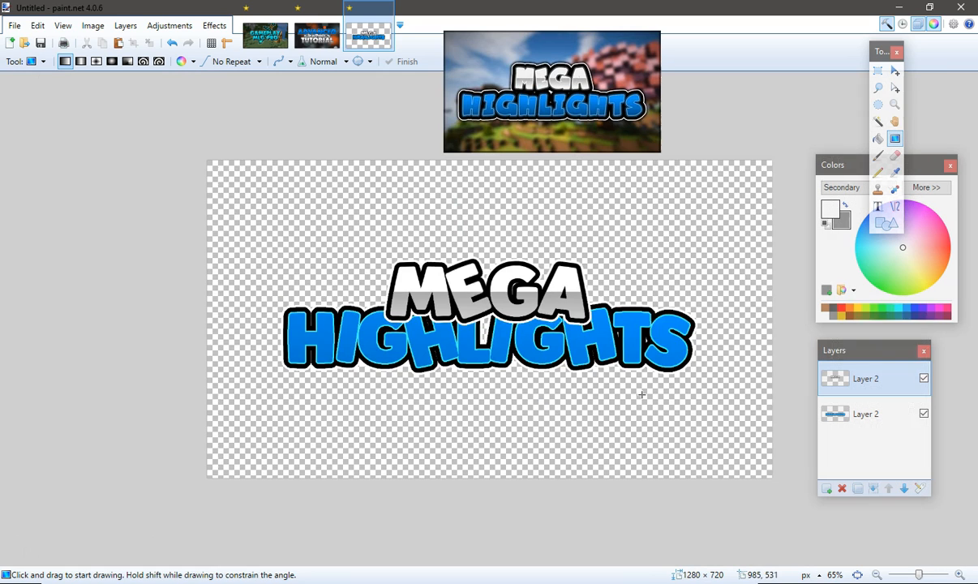
On the HIGHLIGHTS layer, select the white outer outline by color and erase it.
{"action": "left_click", "coordinate": [852, 413]}
{"action": "scroll", "coordinate": [681, 333], "scroll_direction": "up", "scroll_amount": 4}
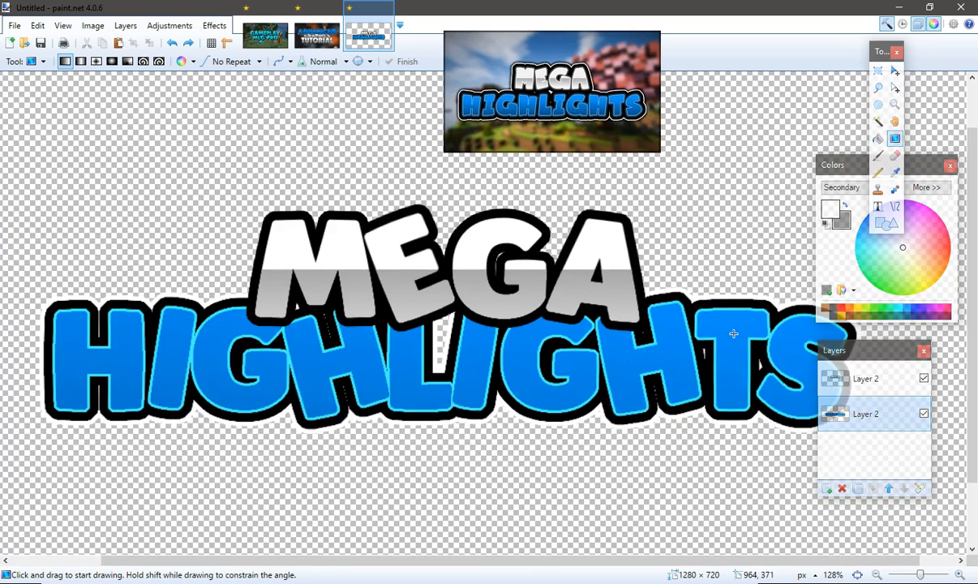
{"action": "scroll", "coordinate": [744, 379], "scroll_direction": "up", "scroll_amount": 3}
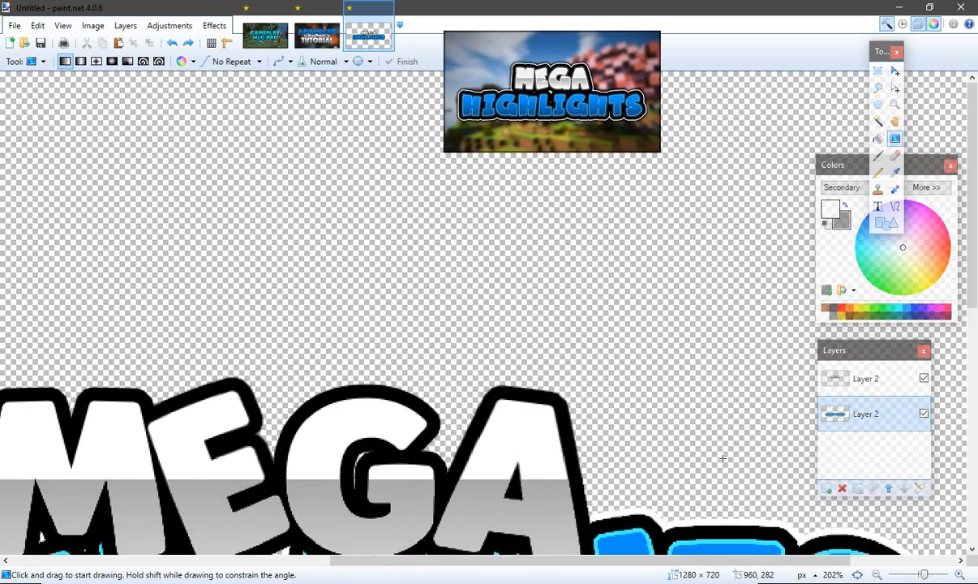
{"action": "scroll", "coordinate": [725, 457], "scroll_direction": "down", "scroll_amount": 3}
{"action": "left_click", "coordinate": [879, 121]}
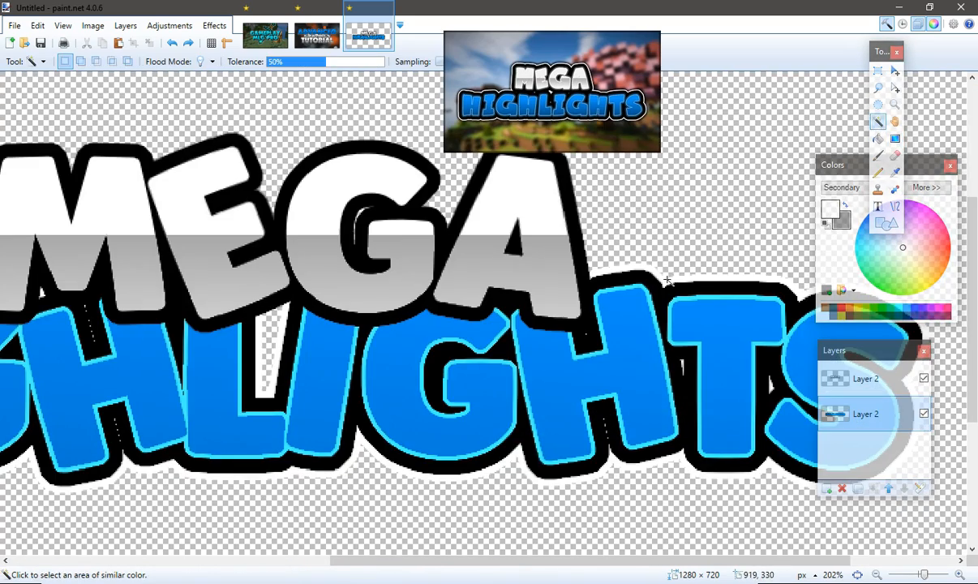
{"action": "left_click", "coordinate": [680, 290]}
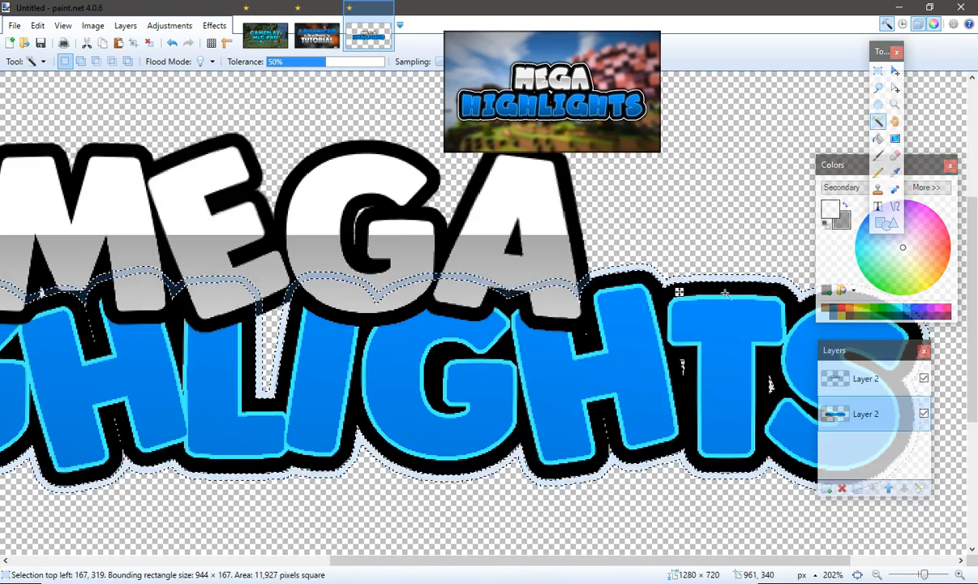
{"action": "left_click", "coordinate": [37, 25]}
{"action": "left_click", "coordinate": [86, 184]}
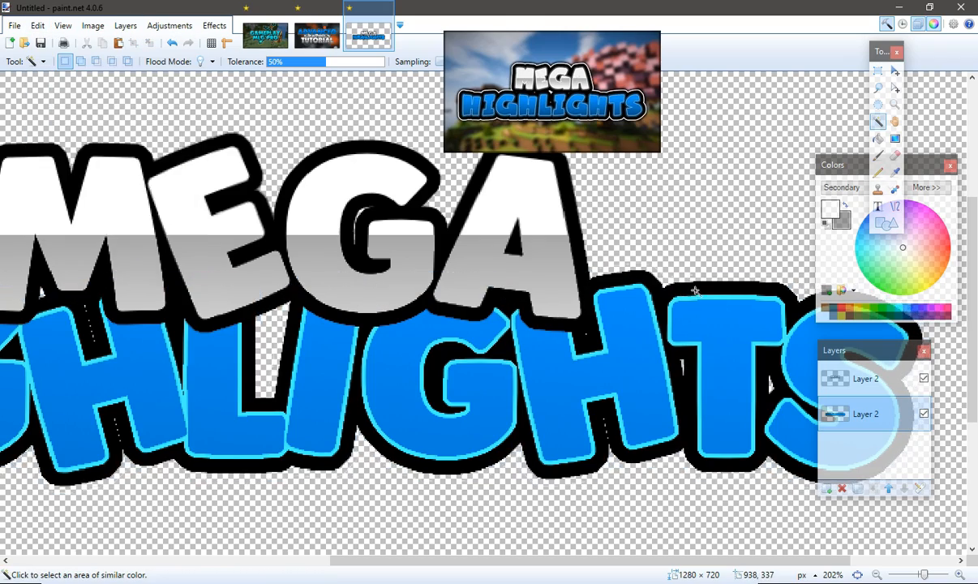
Merge the MEGA layer down into the HIGHLIGHTS layer.
{"action": "scroll", "coordinate": [655, 279], "scroll_direction": "up", "scroll_amount": 6}
{"action": "scroll", "coordinate": [624, 280], "scroll_direction": "down", "scroll_amount": 4}
{"action": "scroll", "coordinate": [621, 267], "scroll_direction": "up", "scroll_amount": 7}
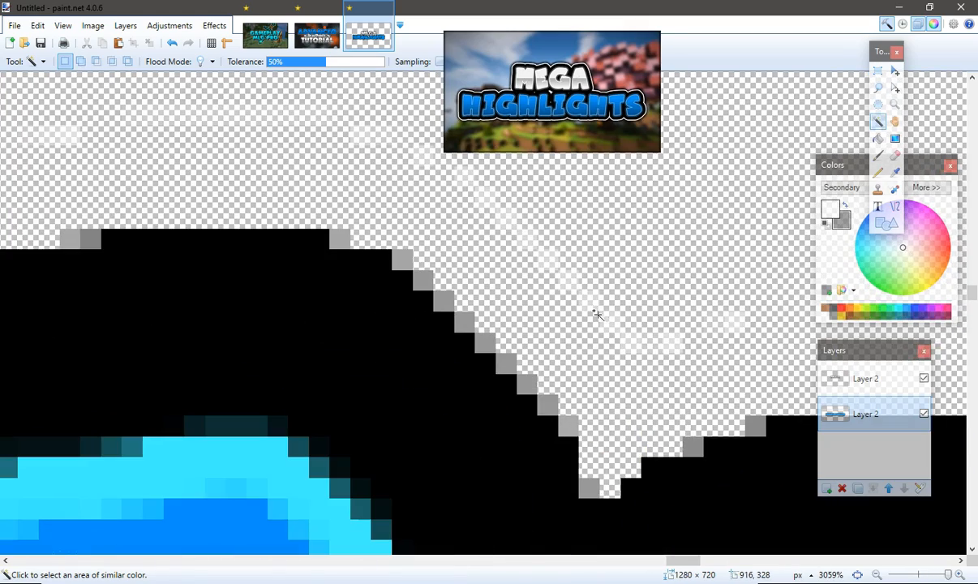
{"action": "left_click", "coordinate": [596, 314]}
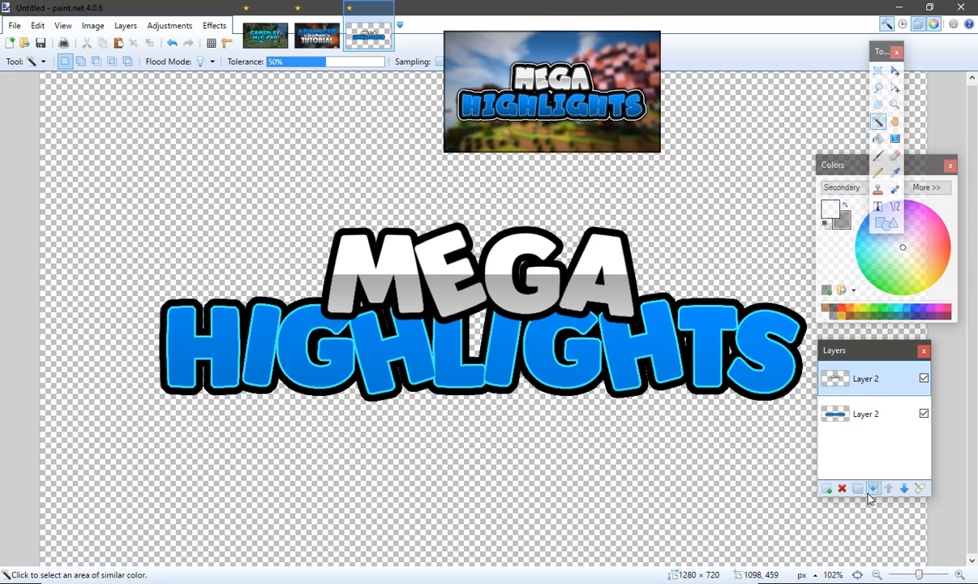
{"action": "left_click", "coordinate": [873, 488]}
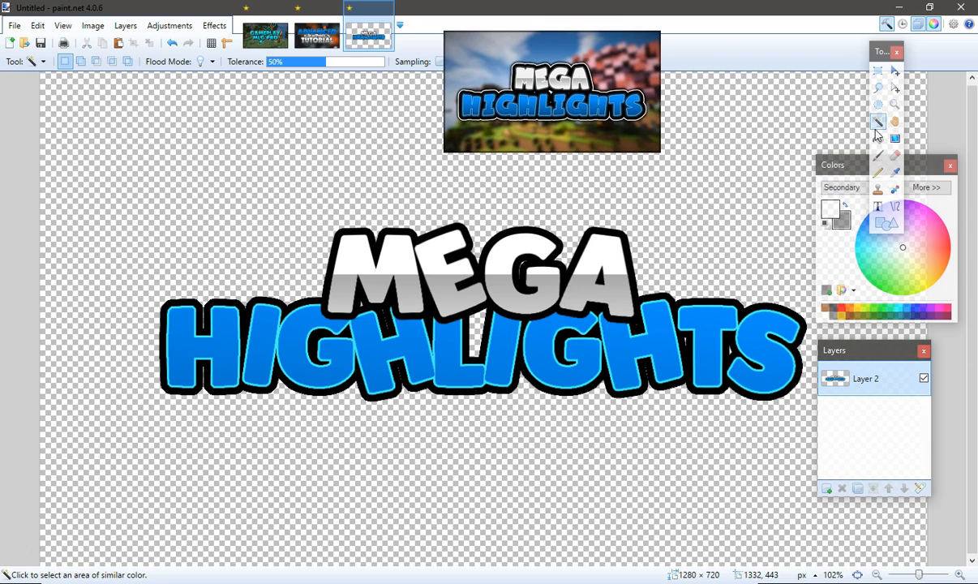
Apply a white Drop Shadow outline around the merged MEGA HIGHLIGHTS lettering, keeping the previous effect settings.
{"action": "left_click", "coordinate": [214, 25]}
{"action": "mouse_move", "coordinate": [245, 123]}
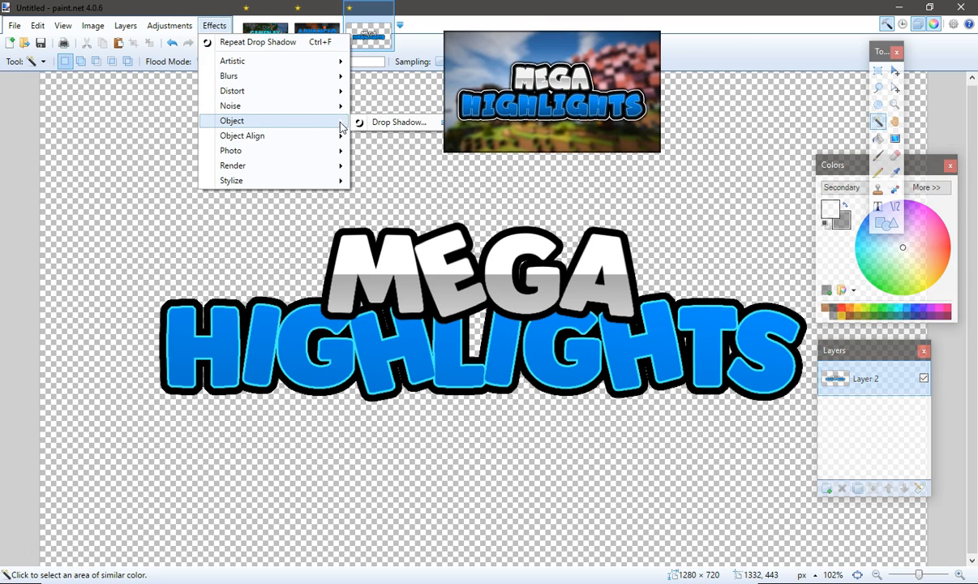
{"action": "left_click", "coordinate": [389, 122]}
{"action": "left_click", "coordinate": [510, 444]}
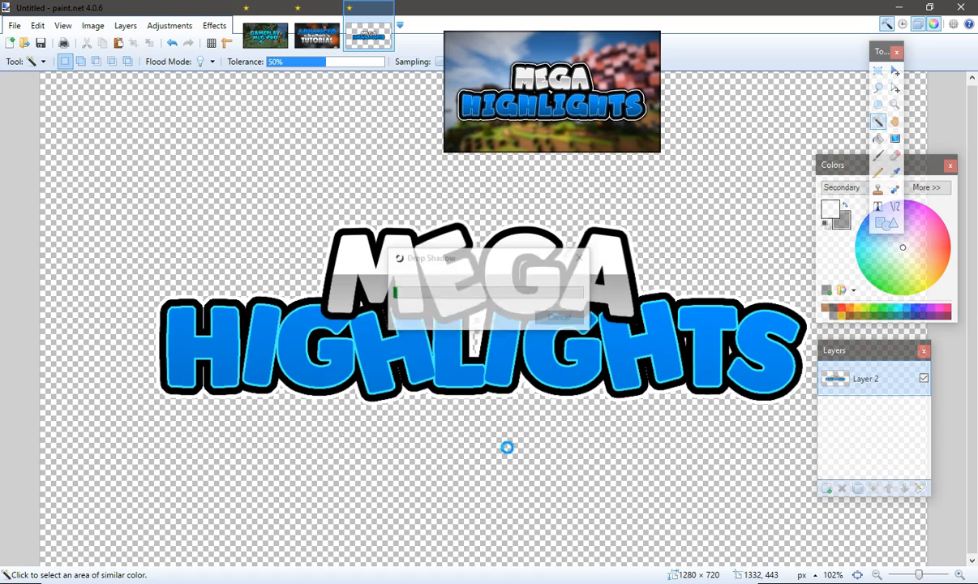
{"action": "scroll", "coordinate": [511, 437], "scroll_direction": "down", "scroll_amount": 3}
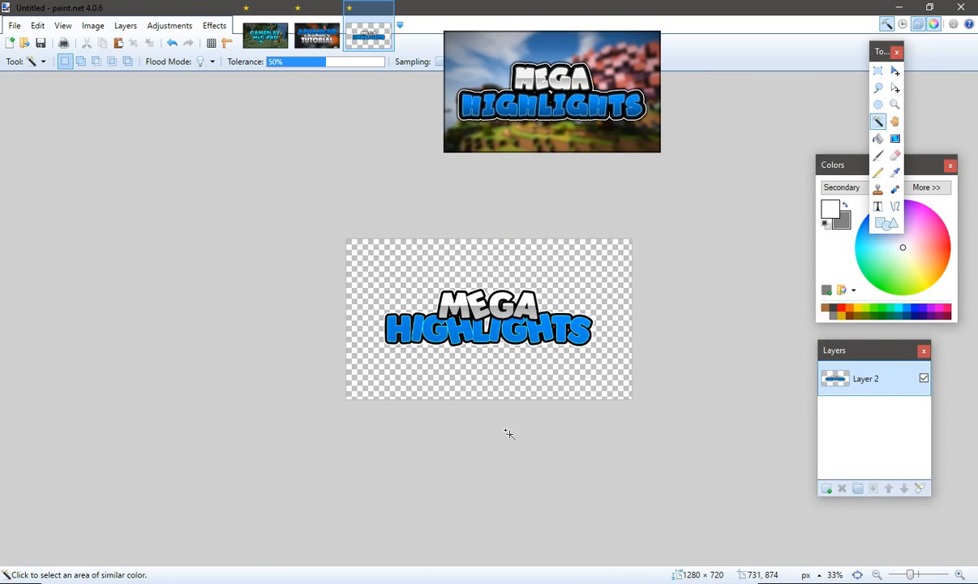
Add a new layer and move it beneath the lettering layer.
{"action": "scroll", "coordinate": [509, 434], "scroll_direction": "up", "scroll_amount": 3}
{"action": "scroll", "coordinate": [509, 434], "scroll_direction": "down", "scroll_amount": 1}
{"action": "left_click", "coordinate": [826, 490]}
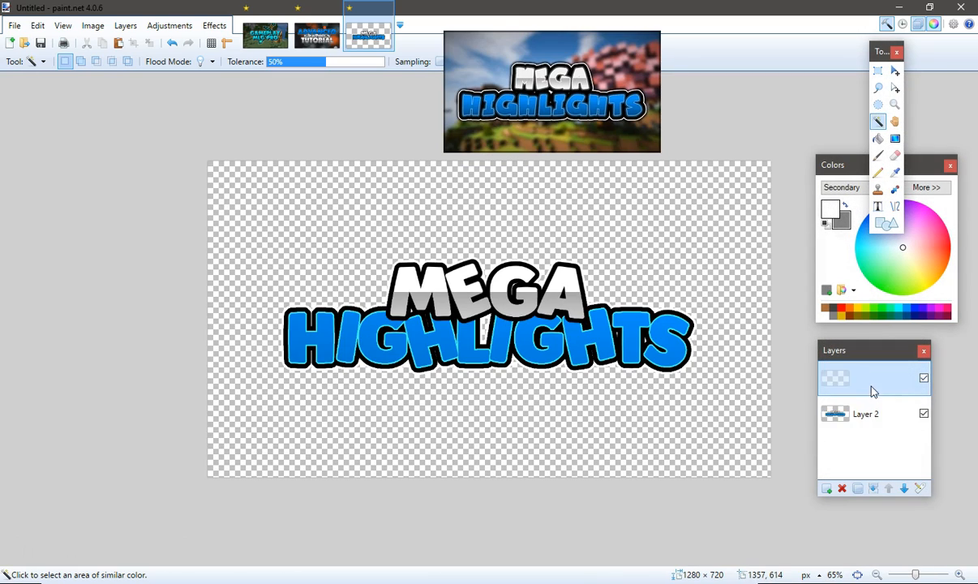
{"action": "left_click_drag", "start_coordinate": [873, 389], "coordinate": [873, 456]}
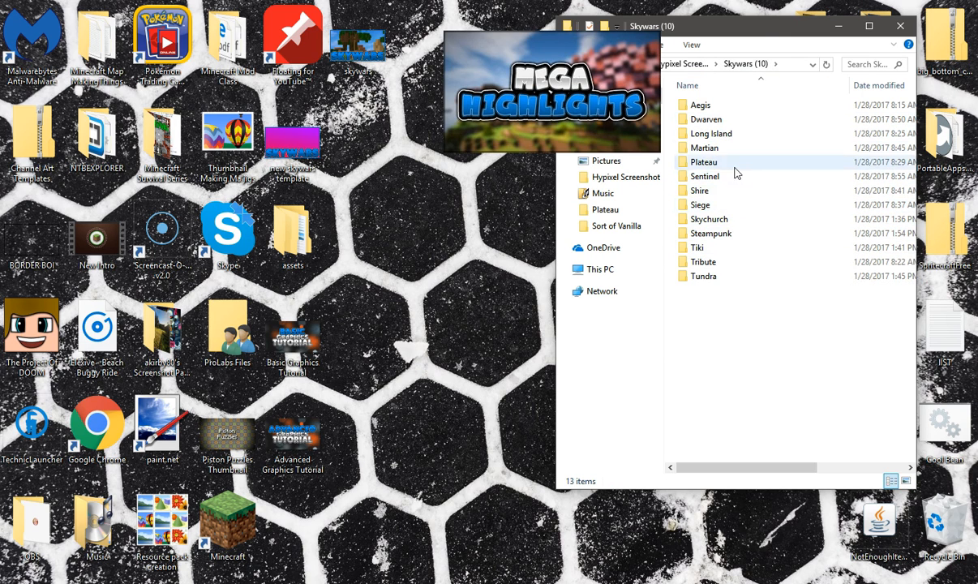
In File Explorer, copy the screenshot 2017-01-28_08.25.03 from the Long Island folder inside Skywars (10).
{"action": "left_click", "coordinate": [735, 136]}
{"action": "double_click", "coordinate": [736, 138]}
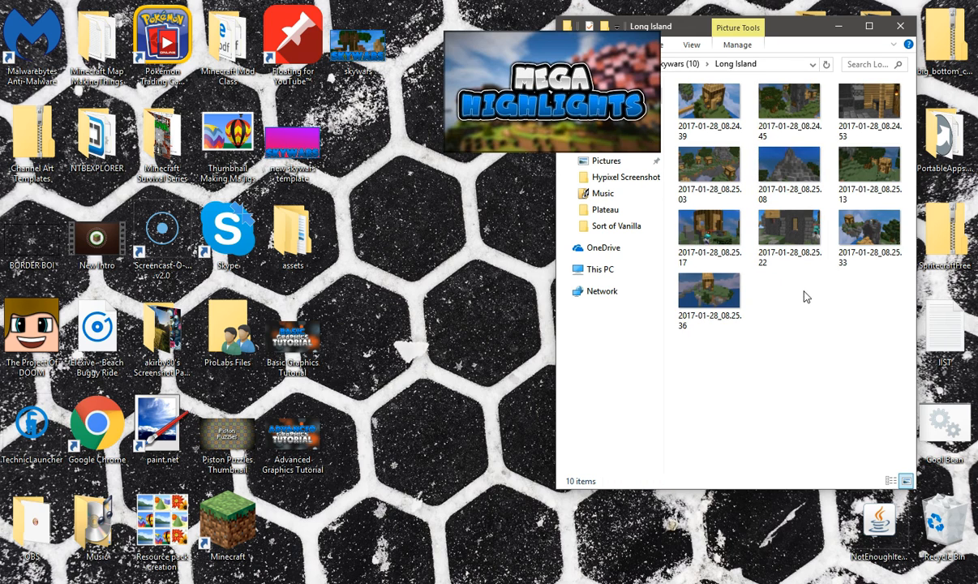
{"action": "left_click", "coordinate": [786, 161]}
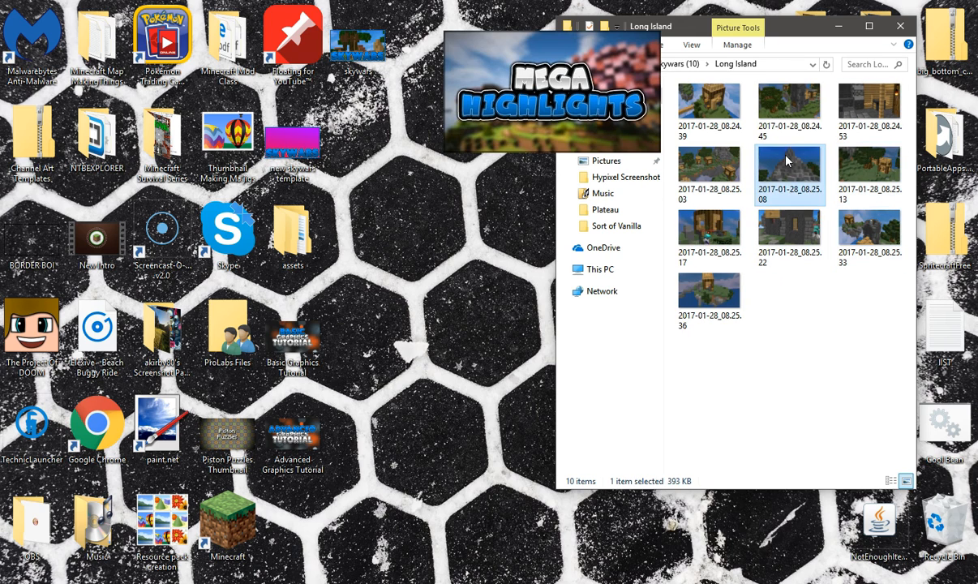
{"action": "right_click", "coordinate": [757, 151]}
{"action": "left_click", "coordinate": [742, 375]}
{"action": "left_click", "coordinate": [714, 160]}
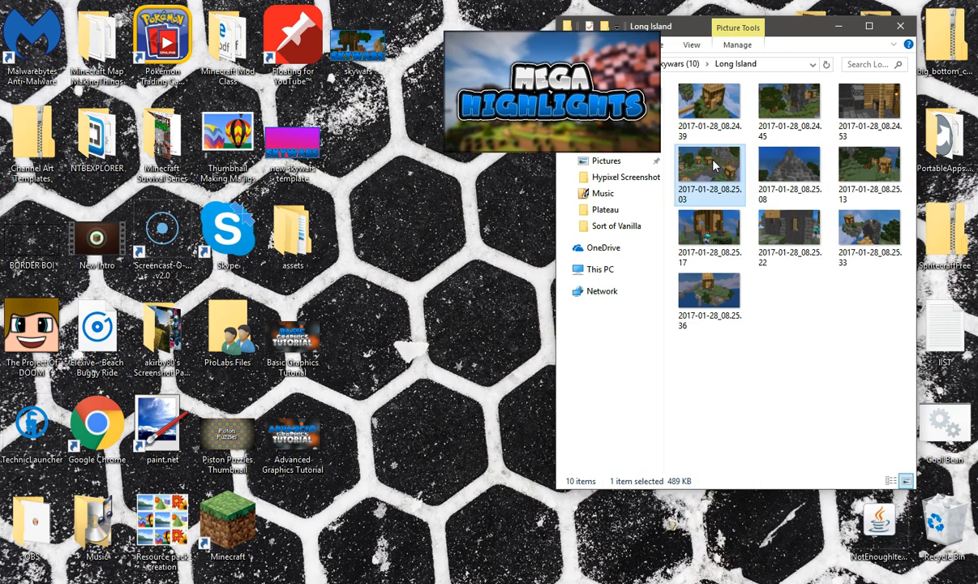
{"action": "right_click", "coordinate": [715, 161]}
{"action": "left_click", "coordinate": [768, 464]}
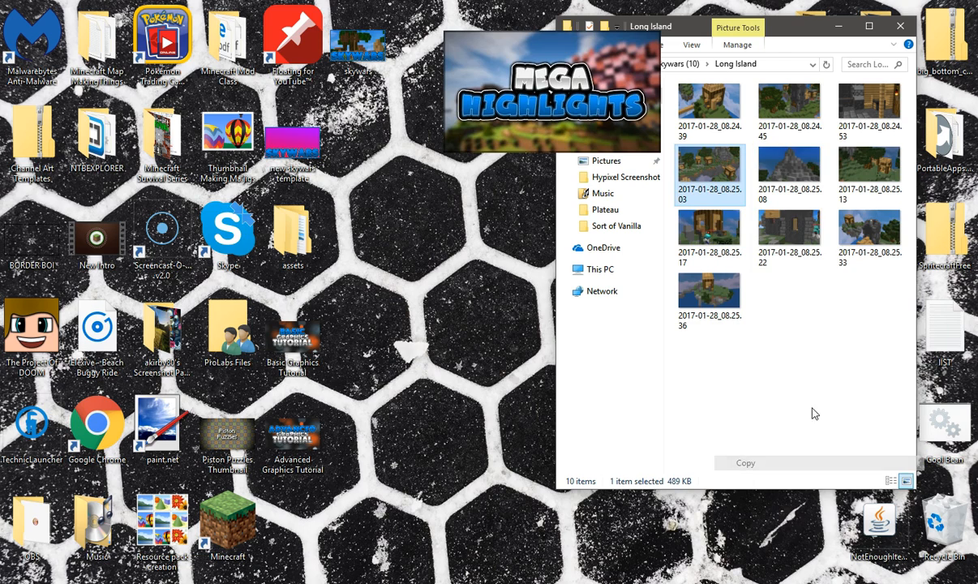
{"action": "left_click", "coordinate": [839, 27]}
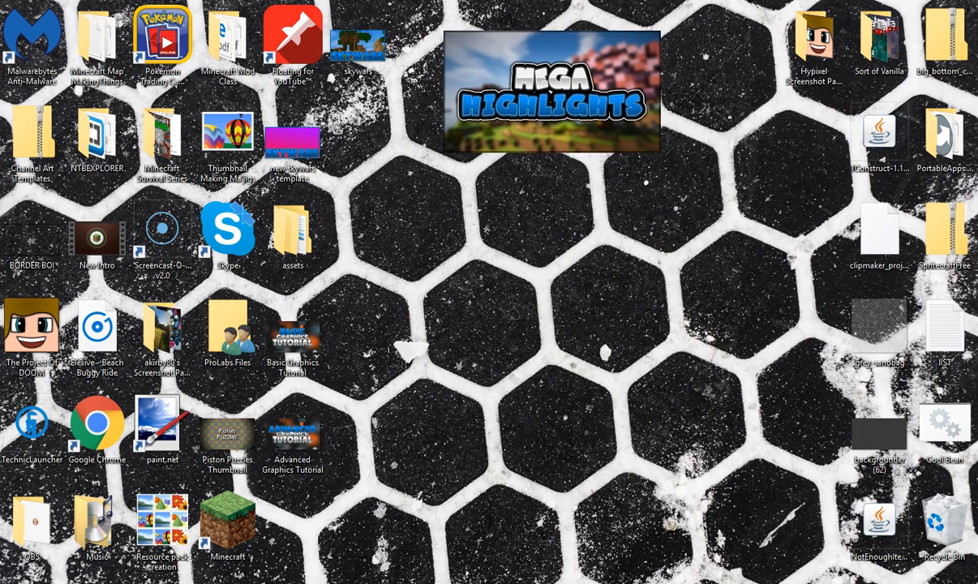
Return to paint.net, paste the screenshot on the empty bottom layer, scale it to 1300 × 730 to cover the canvas, and deselect.
{"action": "left_click", "coordinate": [600, 519]}
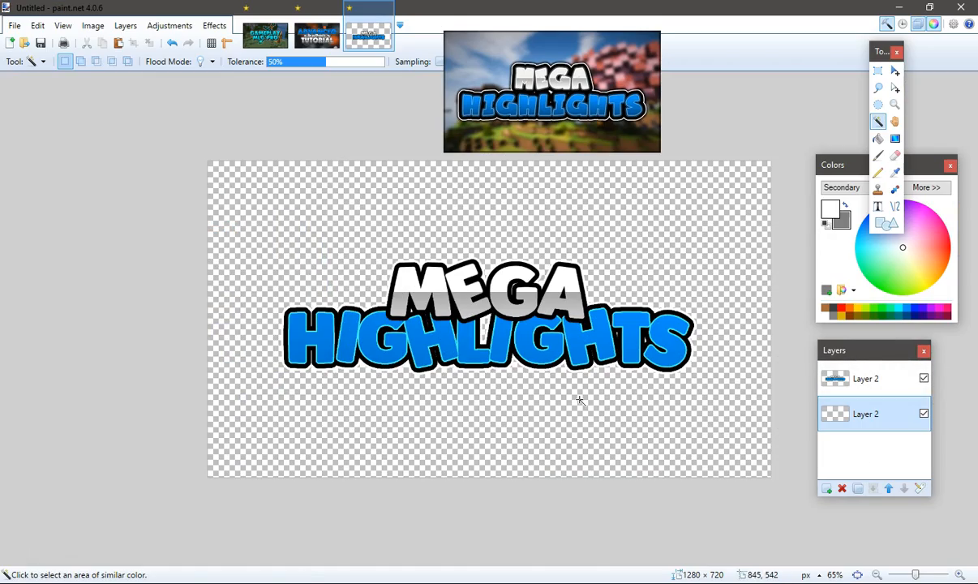
{"action": "key", "text": "ctrl+v"}
{"action": "left_click_drag", "start_coordinate": [595, 378], "coordinate": [800, 520]}
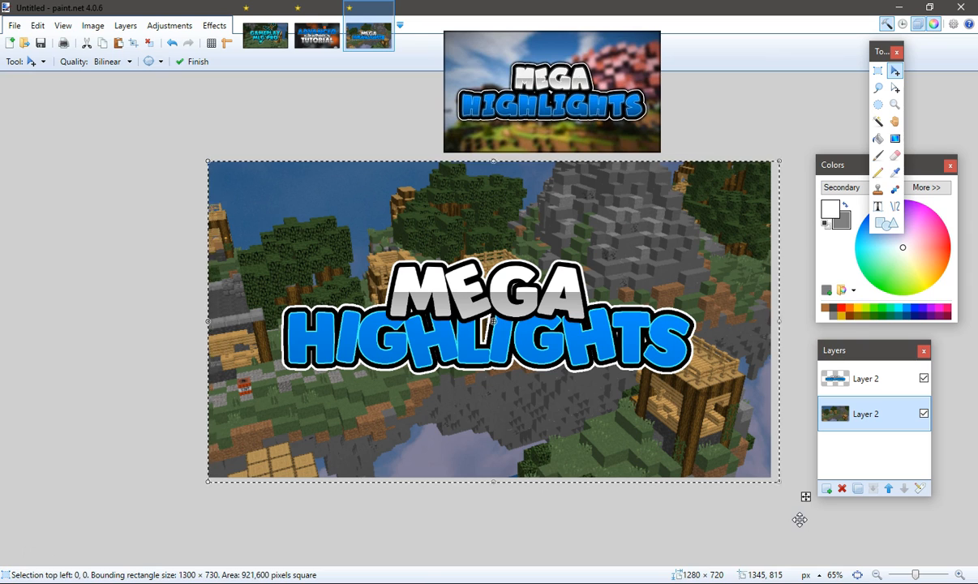
{"action": "key", "text": "ctrl+d"}
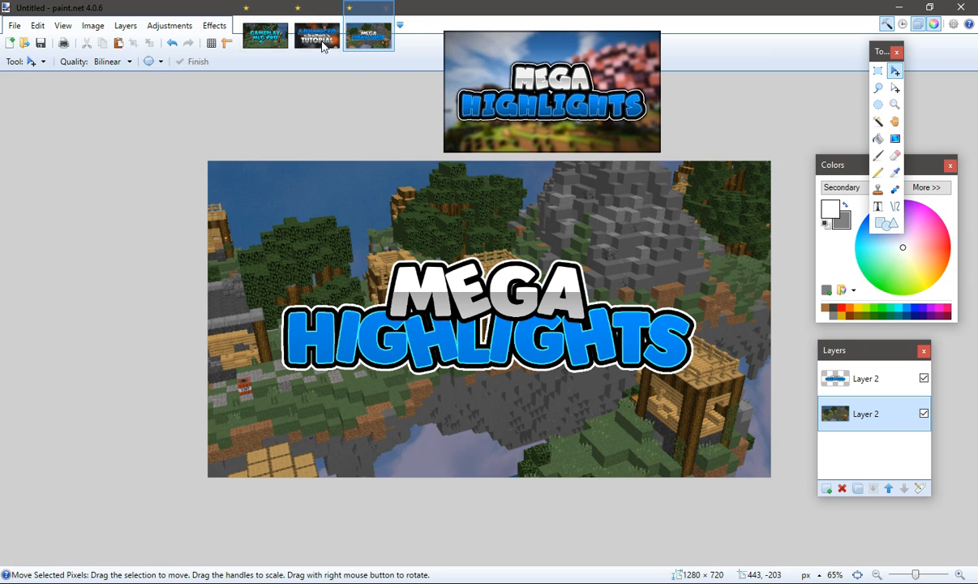
Apply the Dents distortion to the background image with scale 35.68, refraction 10.86, roughness 0.00, tension 12.22 and quality 2.
{"action": "left_click", "coordinate": [214, 25]}
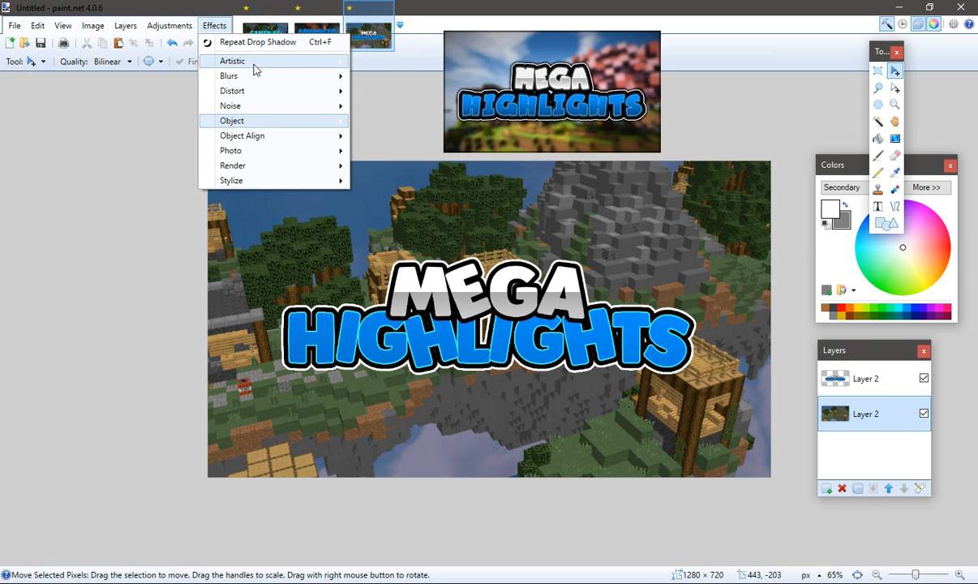
{"action": "mouse_move", "coordinate": [256, 91]}
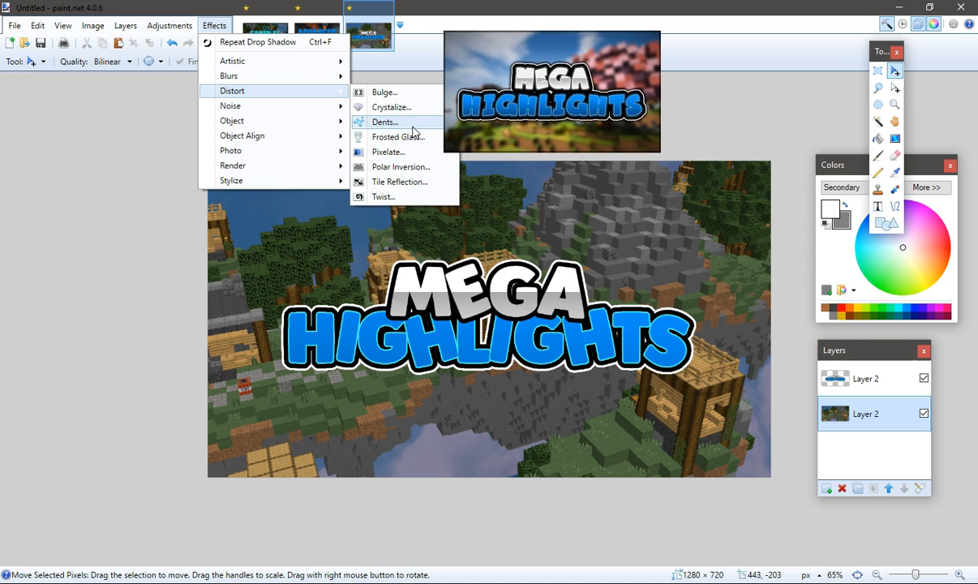
{"action": "left_click", "coordinate": [386, 122]}
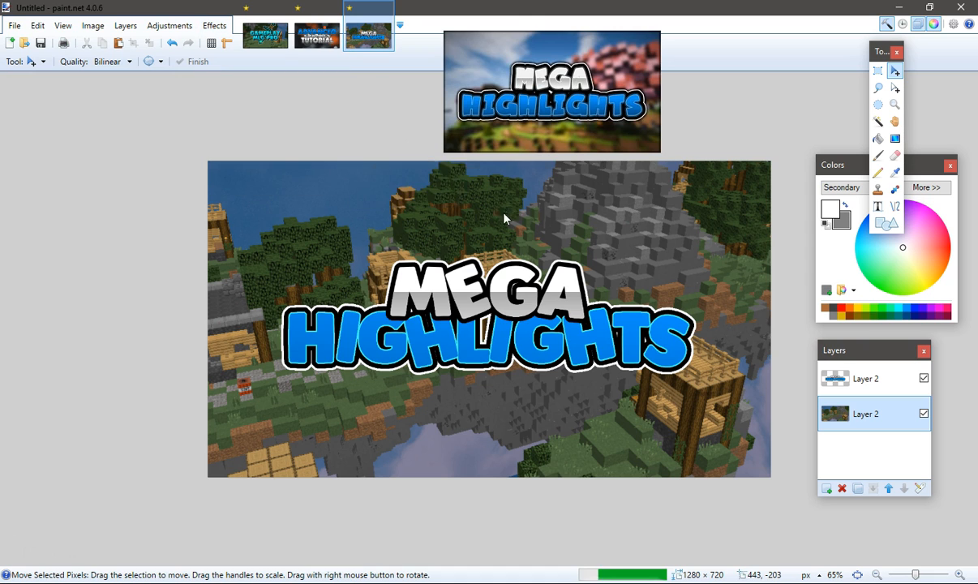
{"action": "left_click_drag", "start_coordinate": [432, 185], "coordinate": [556, 183]}
{"action": "mouse_move", "coordinate": [548, 240]}
{"action": "left_mouse_down"}
{"action": "mouse_move", "coordinate": [527, 238]}
{"action": "mouse_move", "coordinate": [542, 240]}
{"action": "left_mouse_up"}
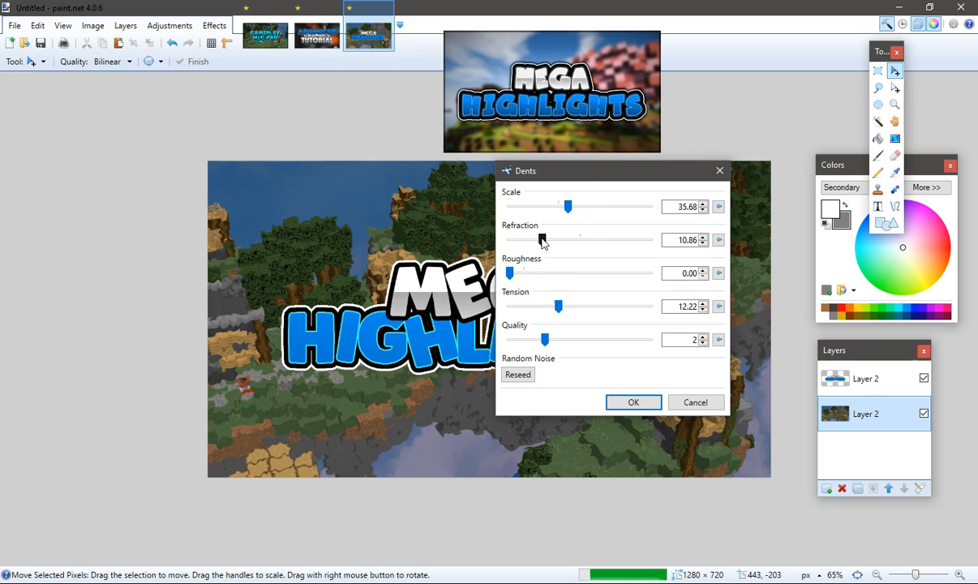
{"action": "left_click_drag", "start_coordinate": [563, 178], "coordinate": [804, 118]}
{"action": "left_click", "coordinate": [873, 342]}
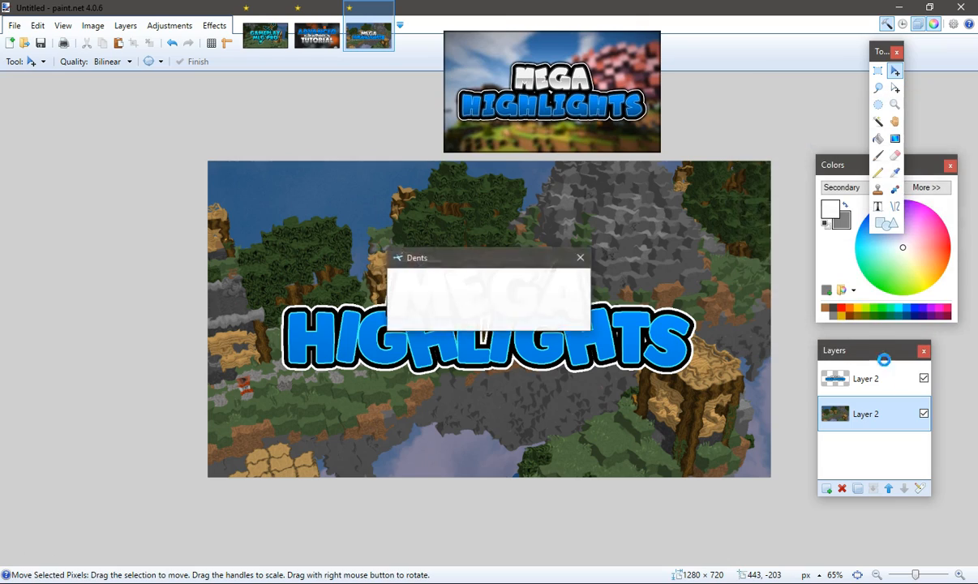
Copy the BORDER BOI image file from the desktop and return to paint.net.
{"action": "left_click", "coordinate": [899, 7]}
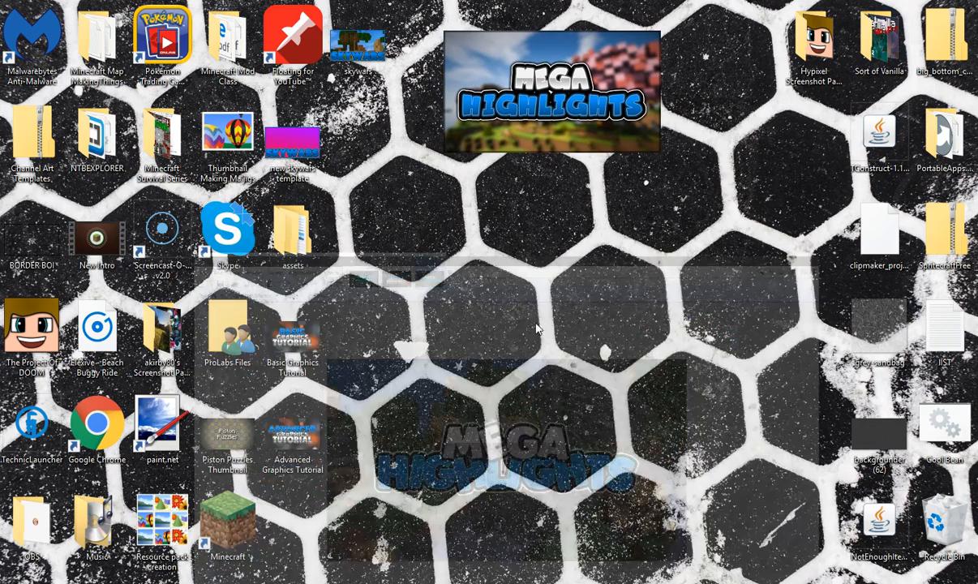
{"action": "right_click", "coordinate": [46, 241]}
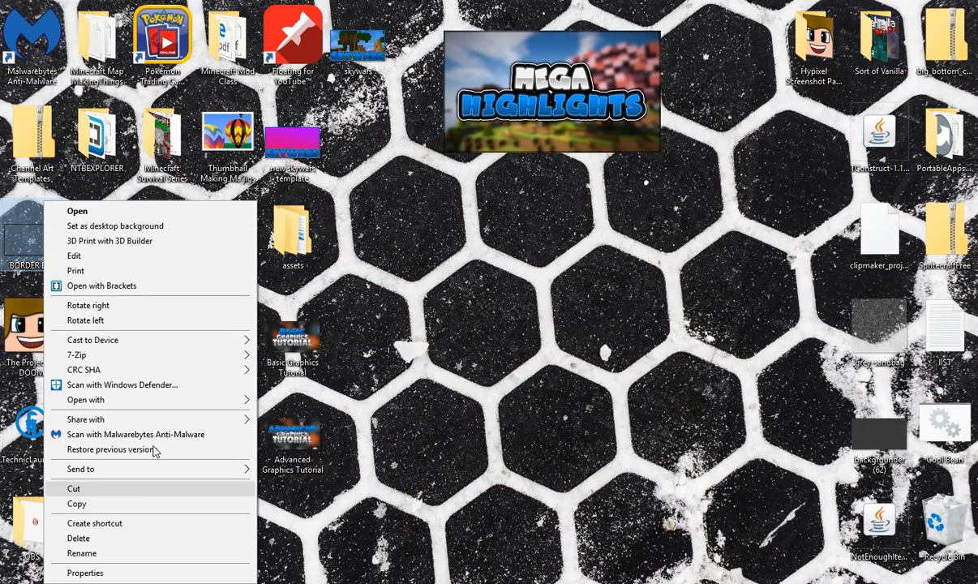
{"action": "left_click", "coordinate": [85, 505]}
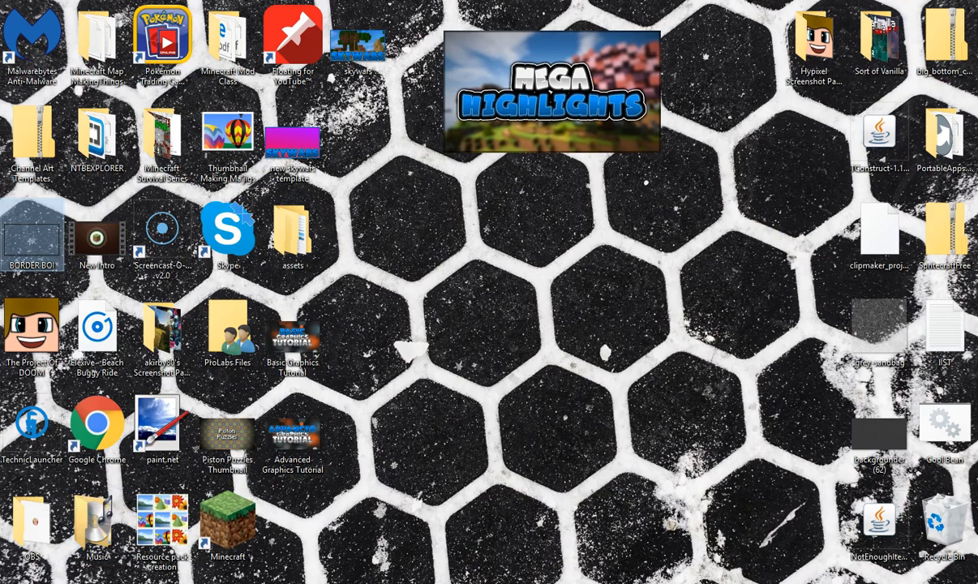
{"action": "left_click", "coordinate": [594, 532]}
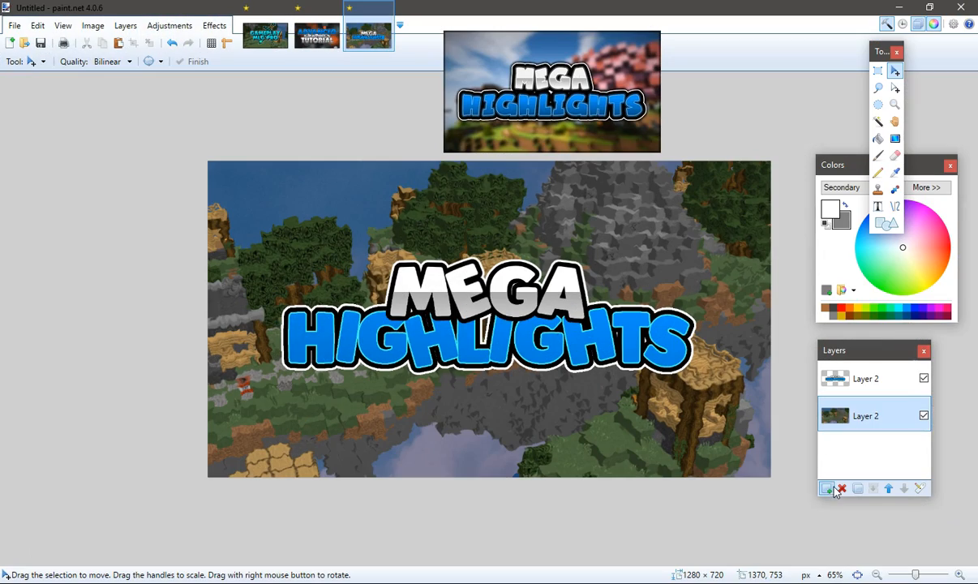
Add a new layer above the lettering, paste the black border image on it, and deselect.
{"action": "left_click", "coordinate": [827, 488]}
{"action": "left_click_drag", "start_coordinate": [859, 422], "coordinate": [866, 378]}
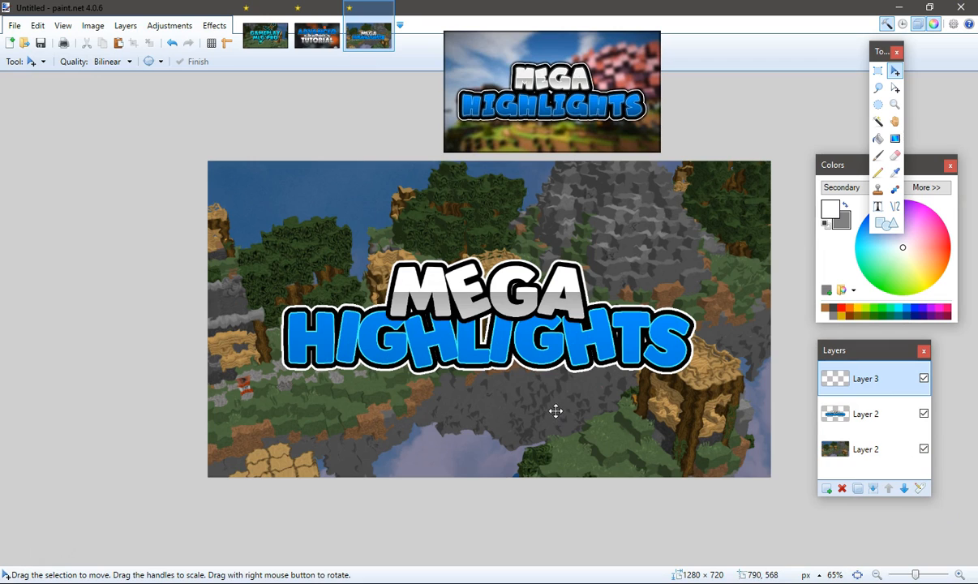
{"action": "key", "text": "ctrl+v"}
{"action": "key", "text": "ctrl+d"}
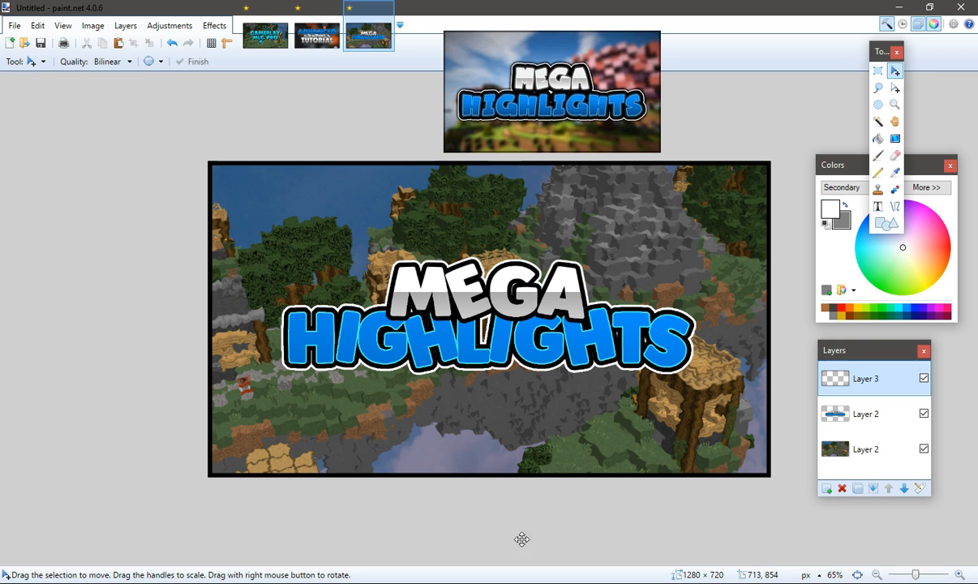
{"action": "key", "text": "alt+Tab"}
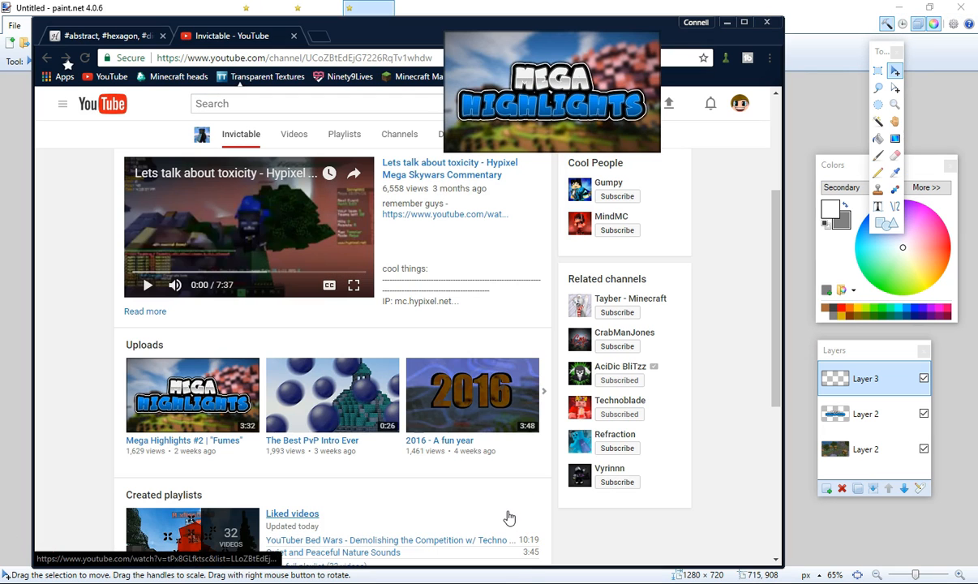
{"action": "key", "text": "alt+Tab"}
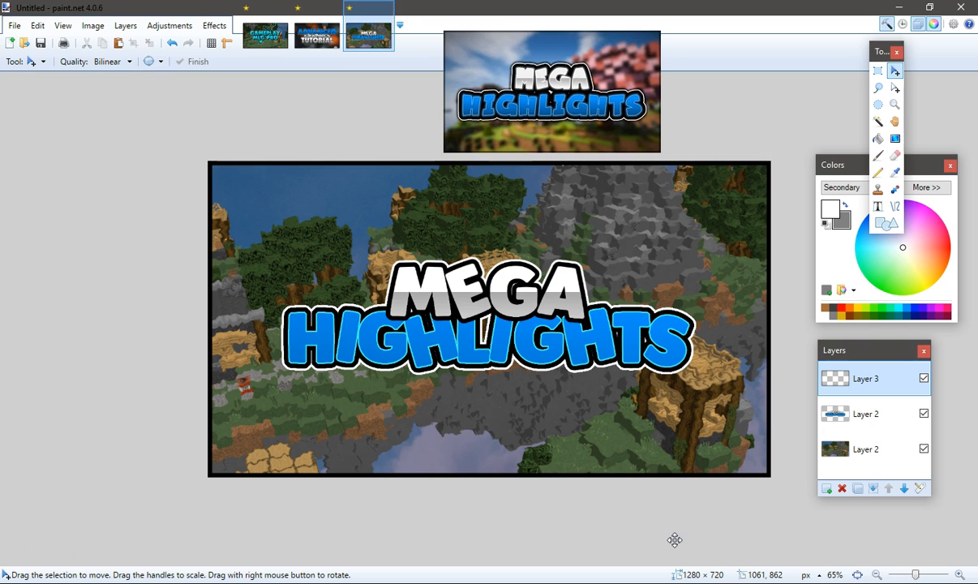
On the lettering layer, try to select the white and gray faces of MEGA with the Magic Wand at 50% tolerance.
{"action": "left_click", "coordinate": [876, 422]}
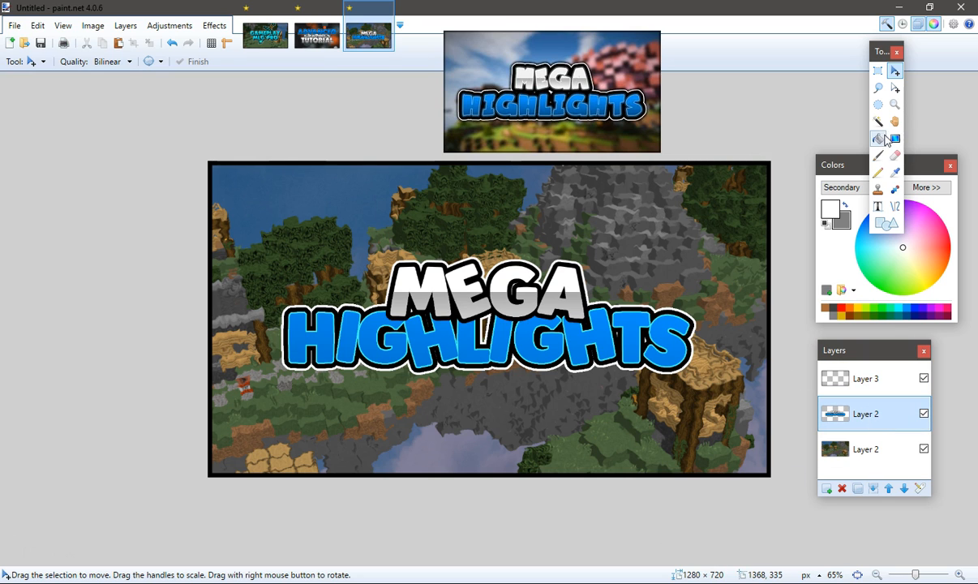
{"action": "left_click", "coordinate": [877, 121]}
{"action": "left_click", "coordinate": [562, 302]}
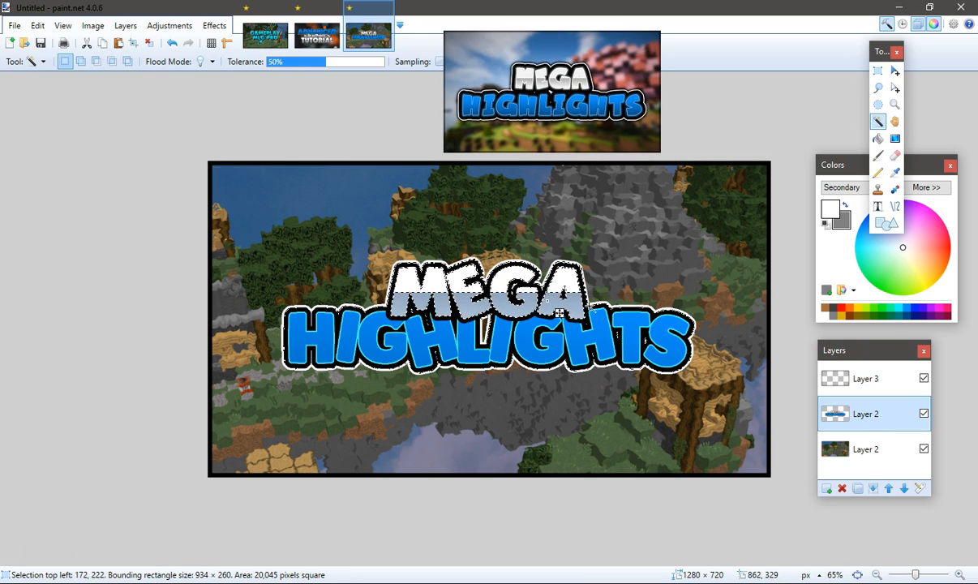
{"action": "key", "text": "ctrl+i"}
{"action": "scroll", "coordinate": [568, 308], "scroll_direction": "up", "scroll_amount": 2}
{"action": "key", "text": "ctrl+i"}
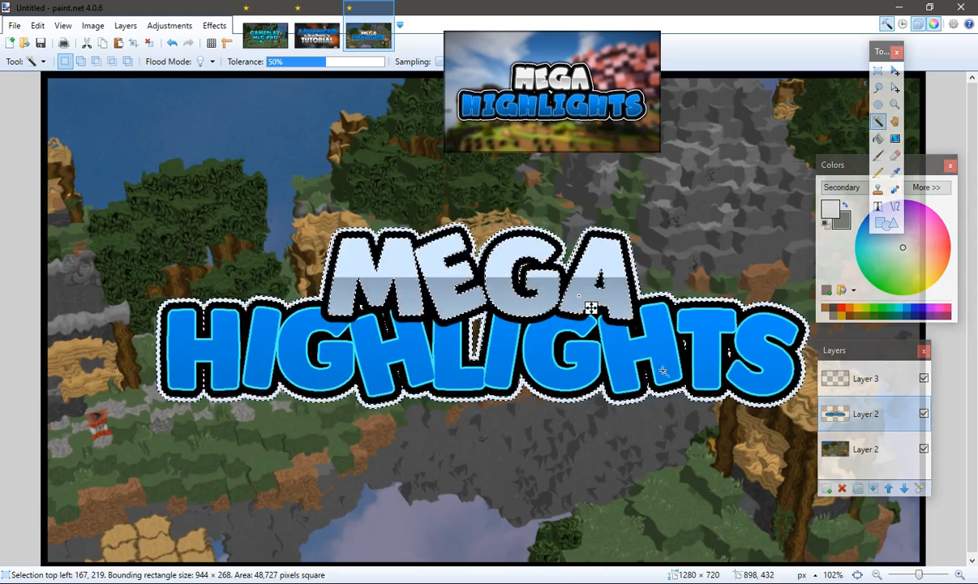
{"action": "left_click", "coordinate": [690, 219]}
{"action": "left_click", "coordinate": [619, 293]}
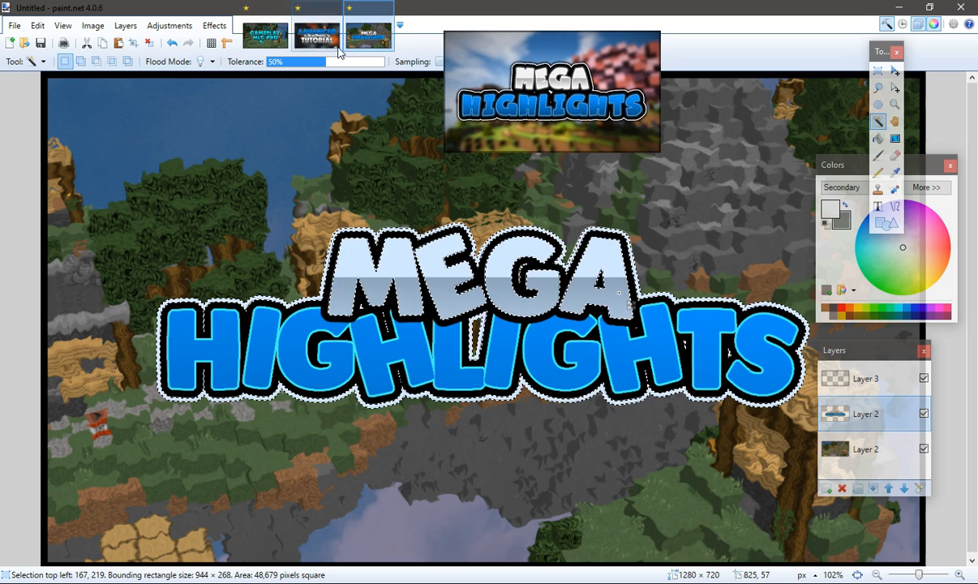
Lower the Magic Wand tolerance to 10% and select part of the gray lower area of the A in MEGA.
{"action": "left_click", "coordinate": [304, 63]}
{"action": "left_click_drag", "start_coordinate": [304, 63], "coordinate": [278, 64]}
{"action": "left_click", "coordinate": [530, 214]}
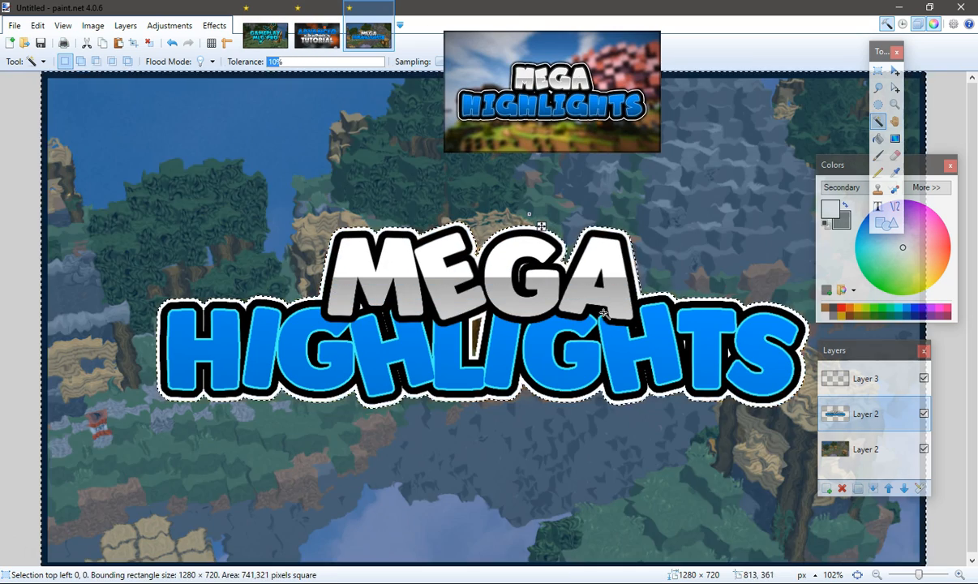
{"action": "scroll", "coordinate": [629, 312], "scroll_direction": "down", "scroll_amount": 2}
{"action": "left_click", "coordinate": [574, 304]}
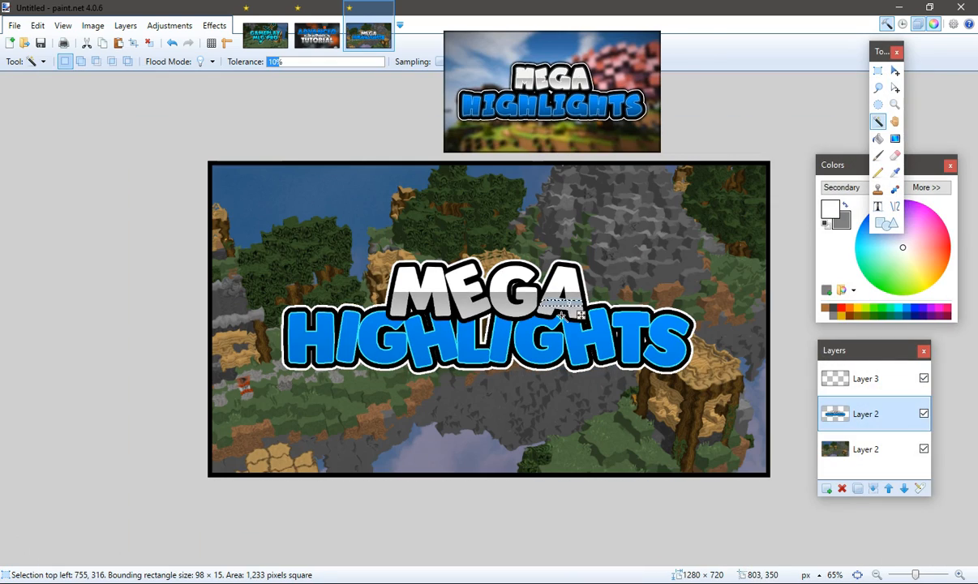